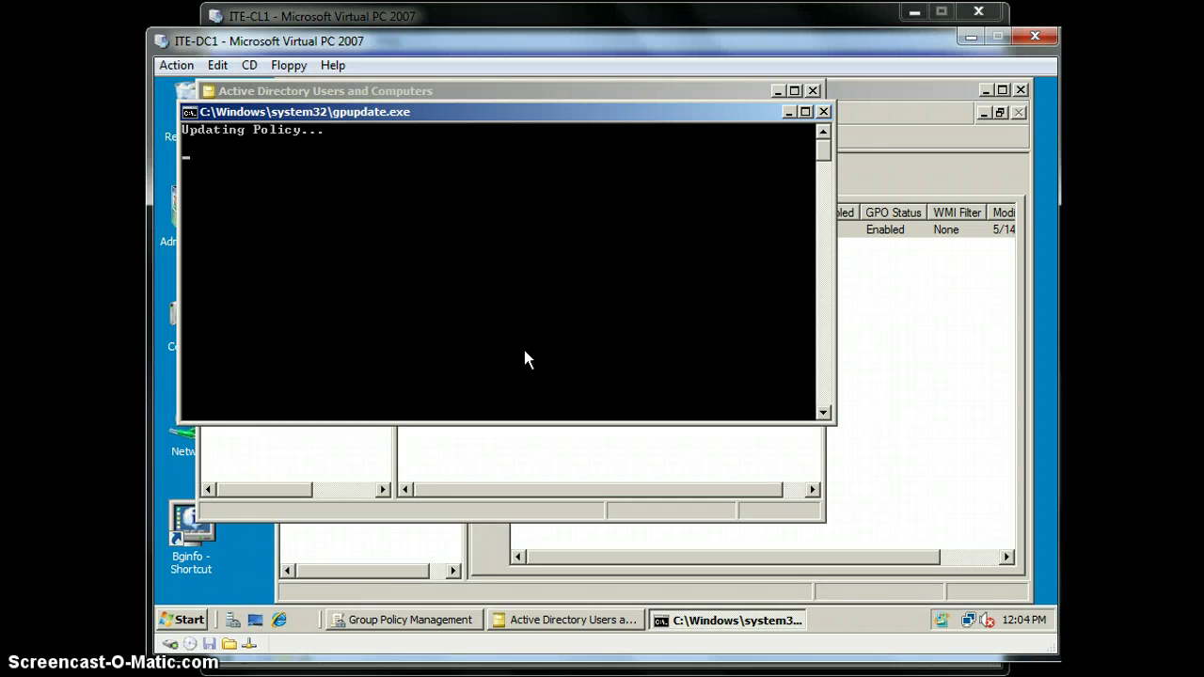
# Close the finished gpupdate window, Active Directory Users and Computers, and Group Policy Management
pyautogui.click(522, 346)
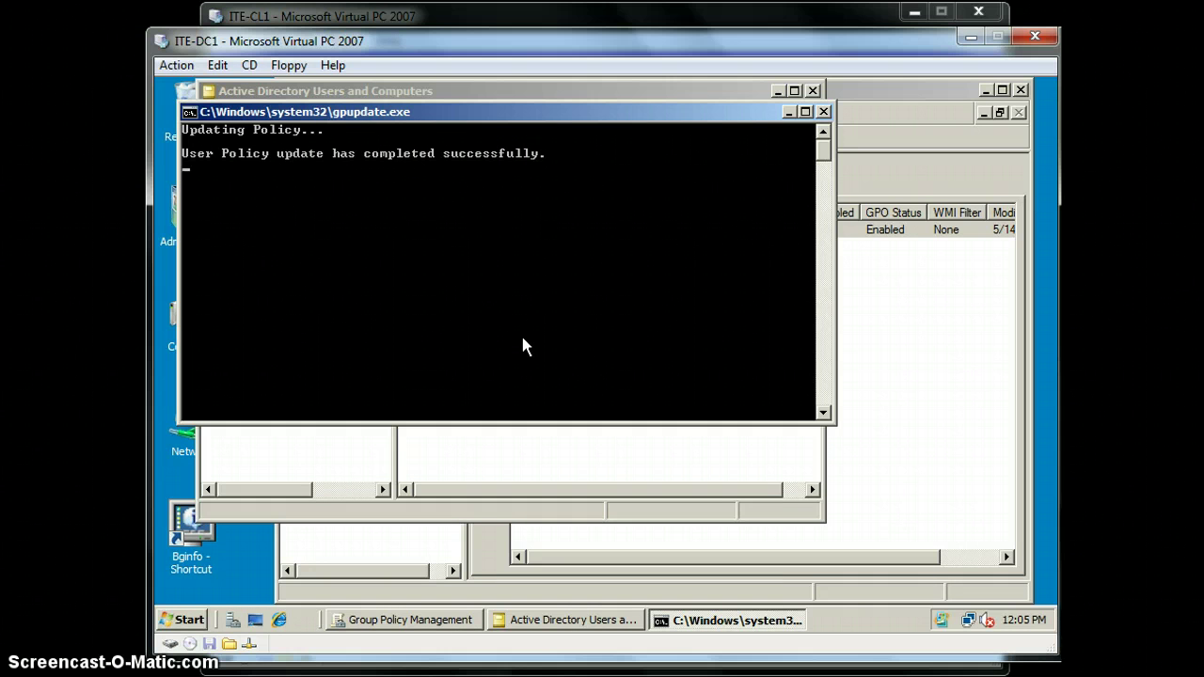
pyautogui.click(524, 341)
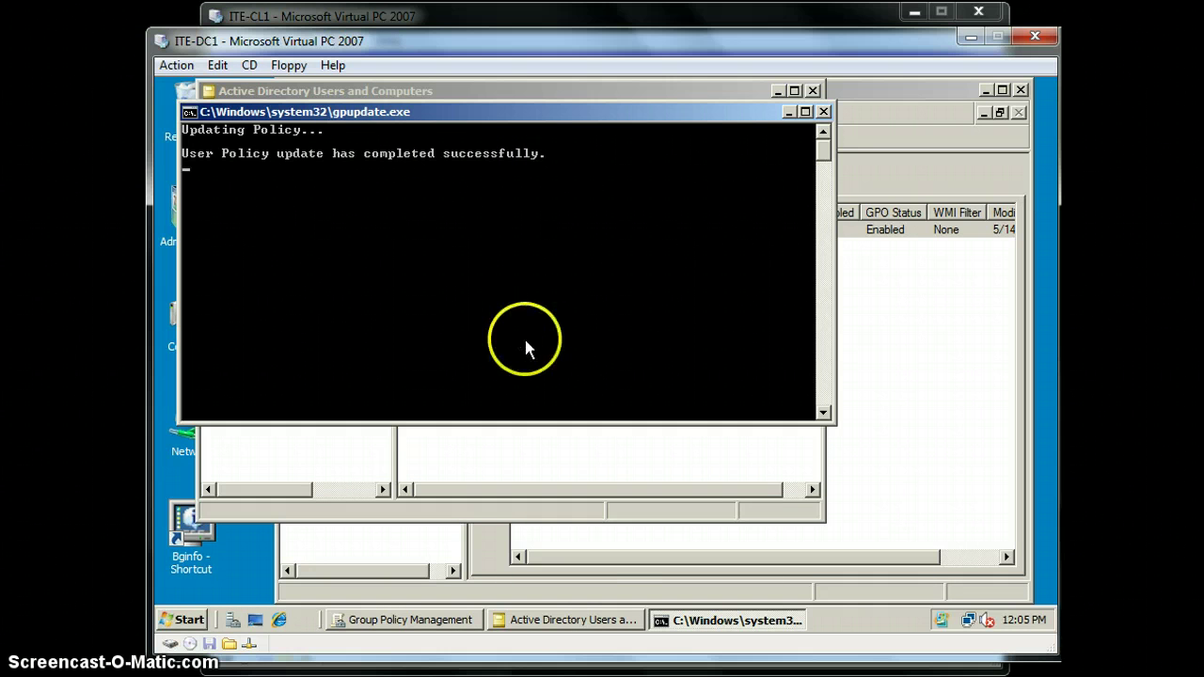
pyautogui.click(530, 327)
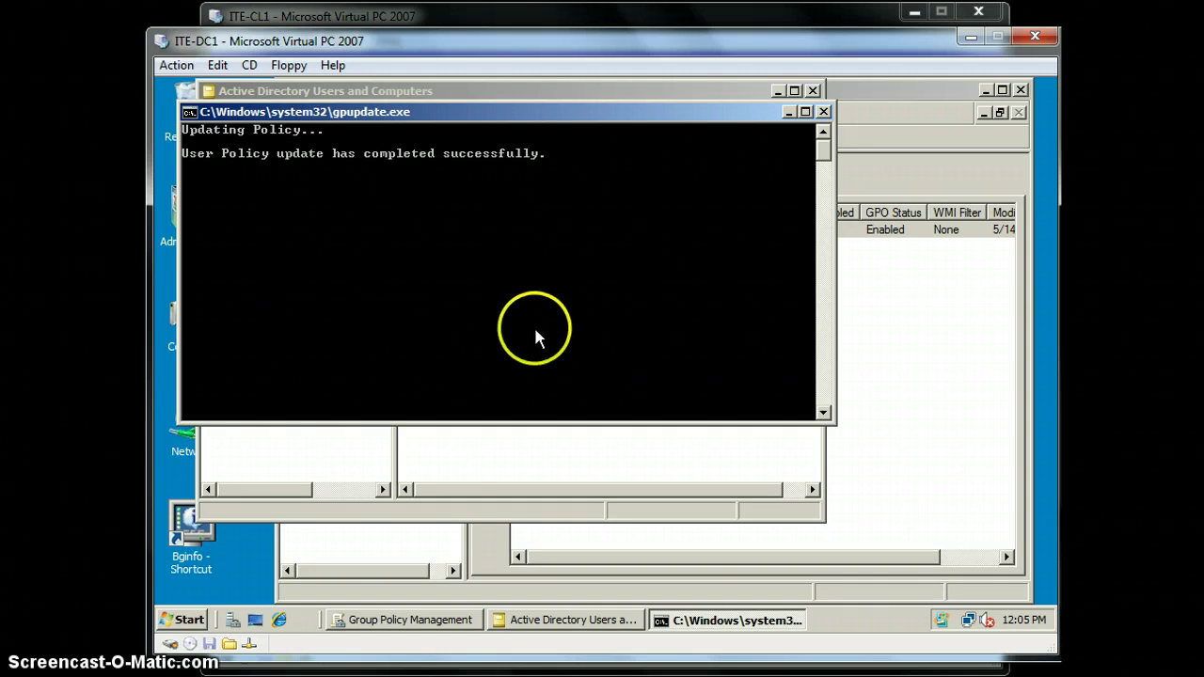
pyautogui.click(799, 115)
pyautogui.click(814, 91)
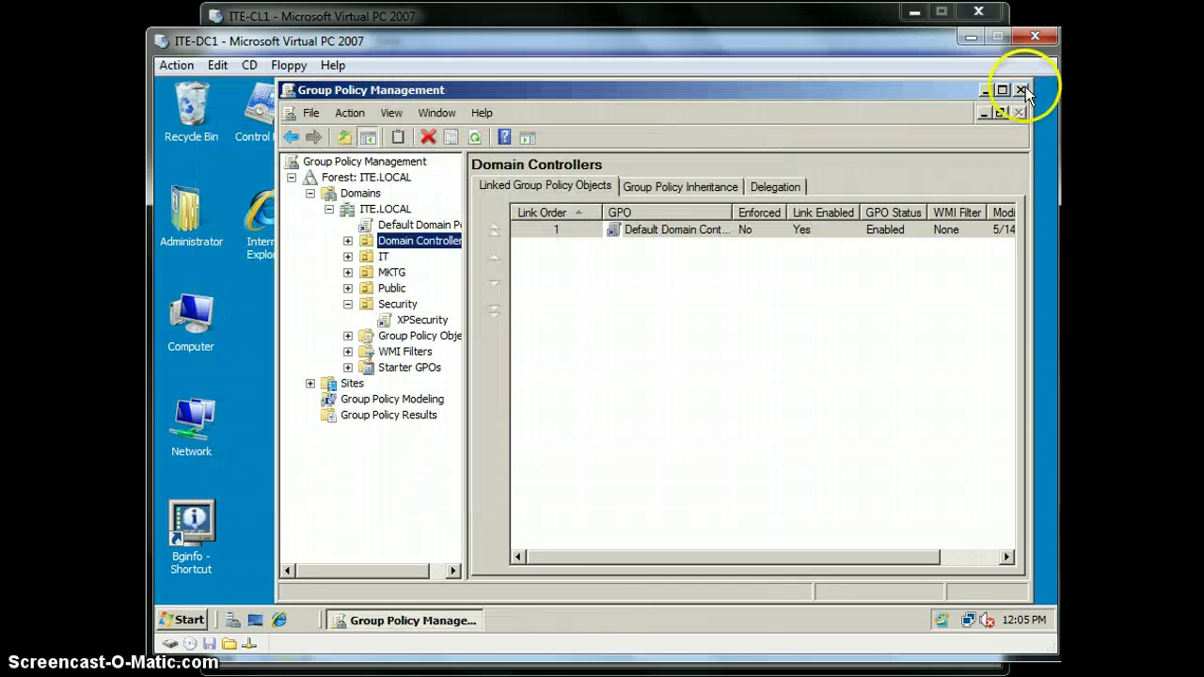
pyautogui.click(1020, 90)
# Log off the ITE-DC1 domain controller using the Log off option in the Shut Down dialog
pyautogui.click(179, 622)
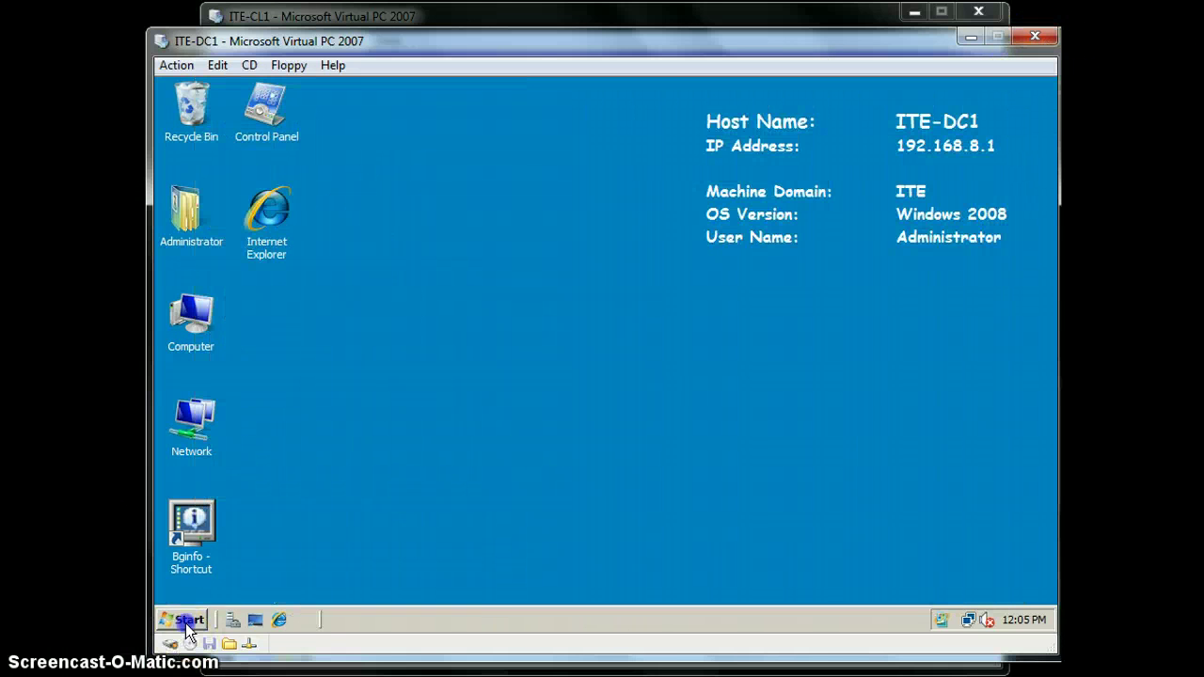
pyautogui.click(261, 595)
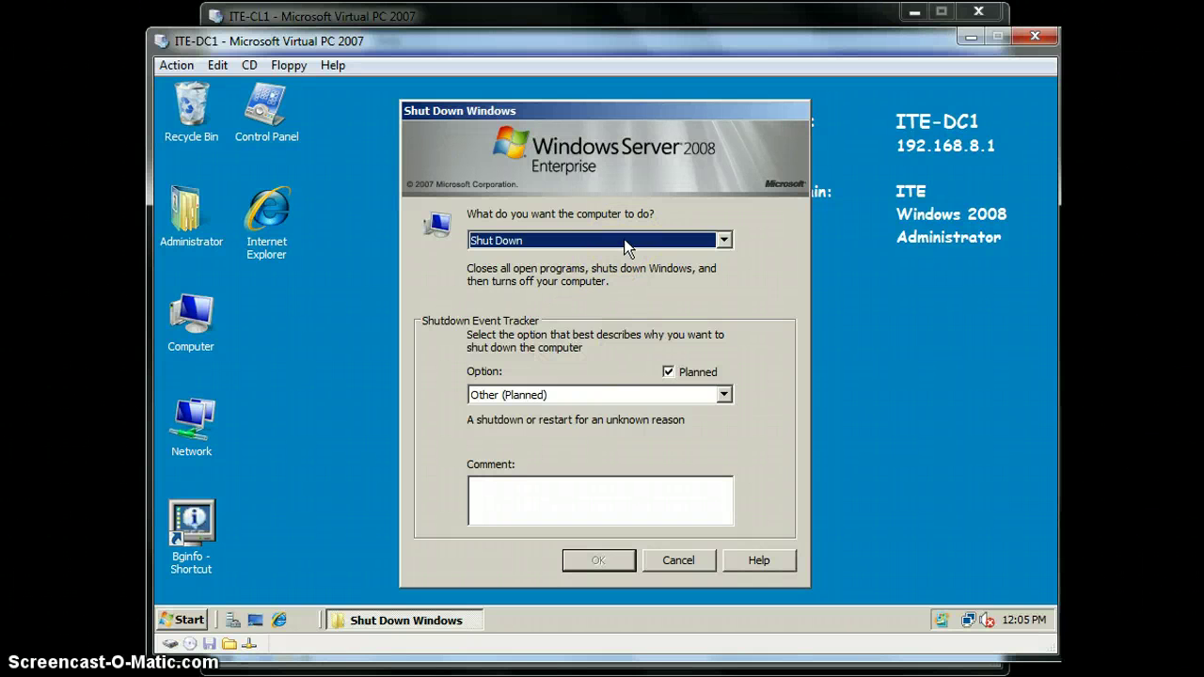
pyautogui.click(623, 239)
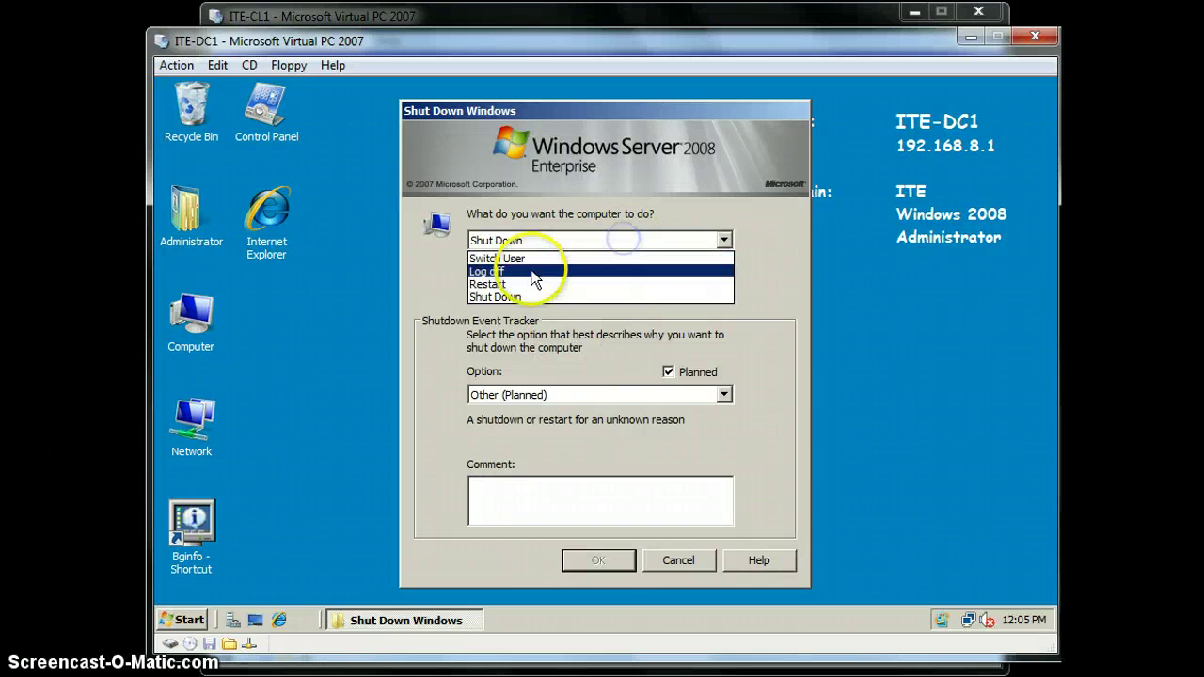
pyautogui.click(532, 269)
pyautogui.click(600, 562)
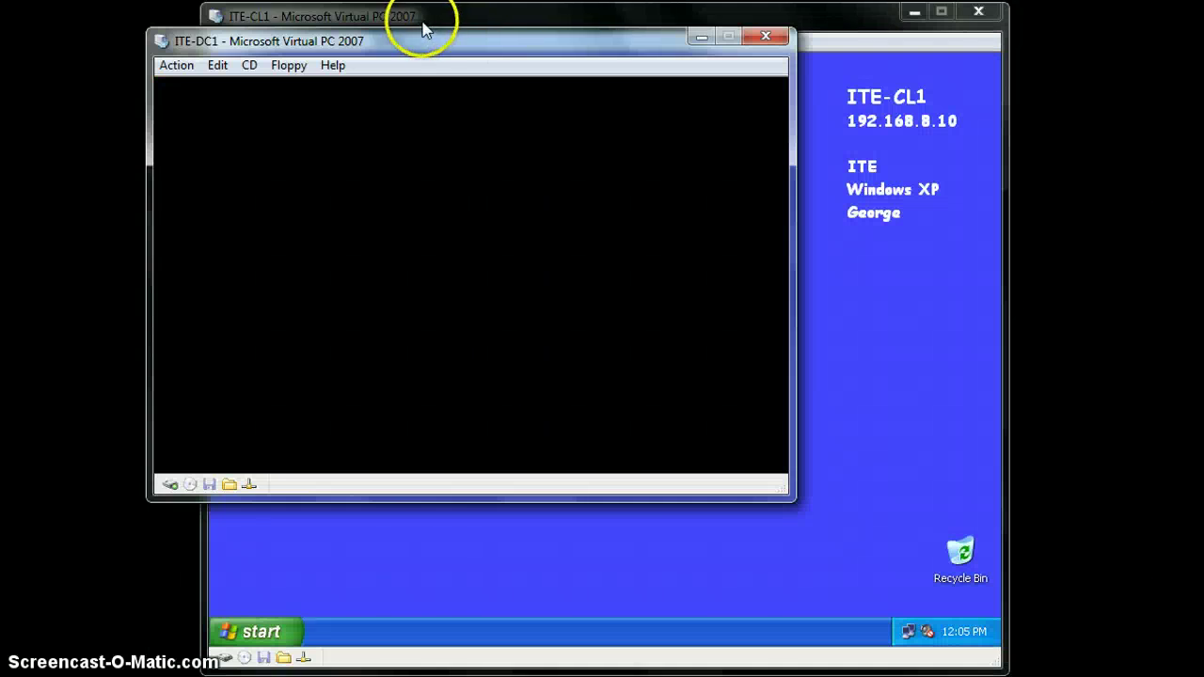
# Switch to the ITE-CL1 client and run gpupdate /force from the Run dialog
pyautogui.click(428, 19)
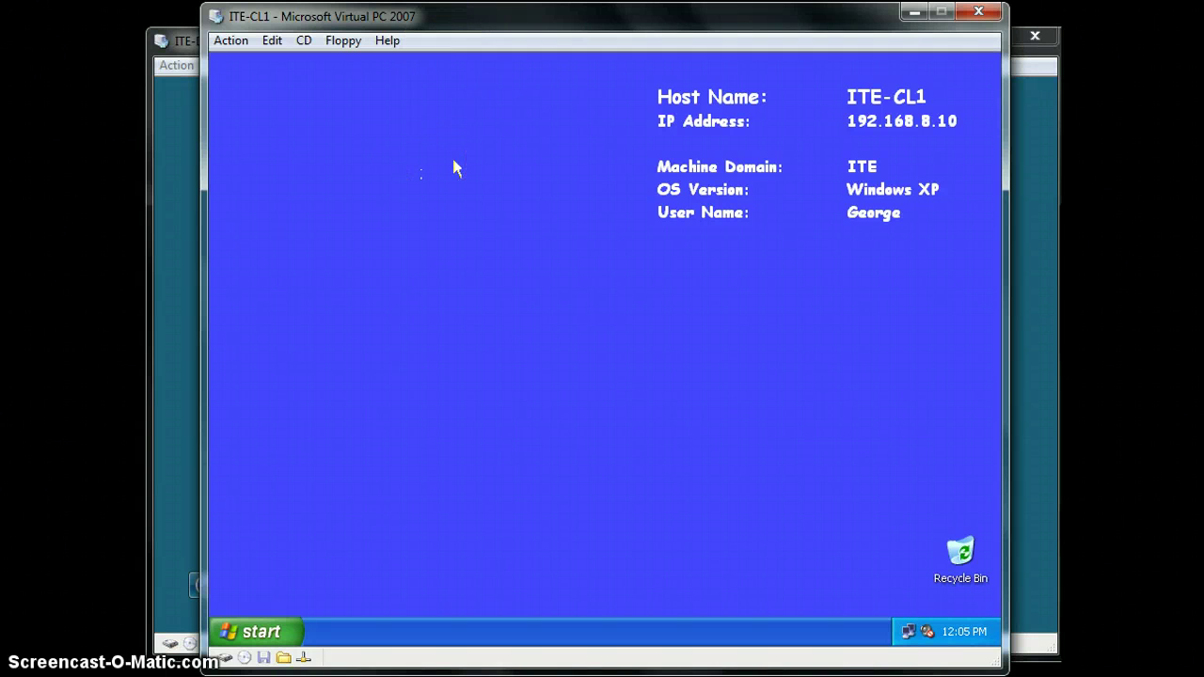
pyautogui.click(255, 629)
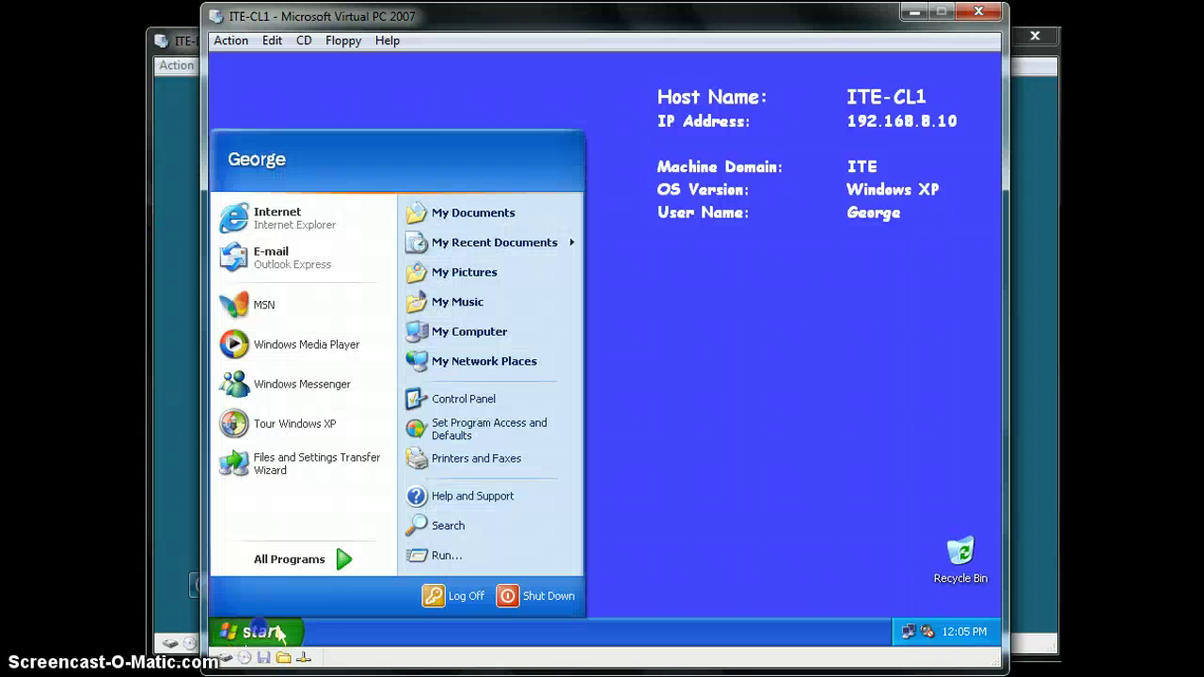
pyautogui.click(461, 555)
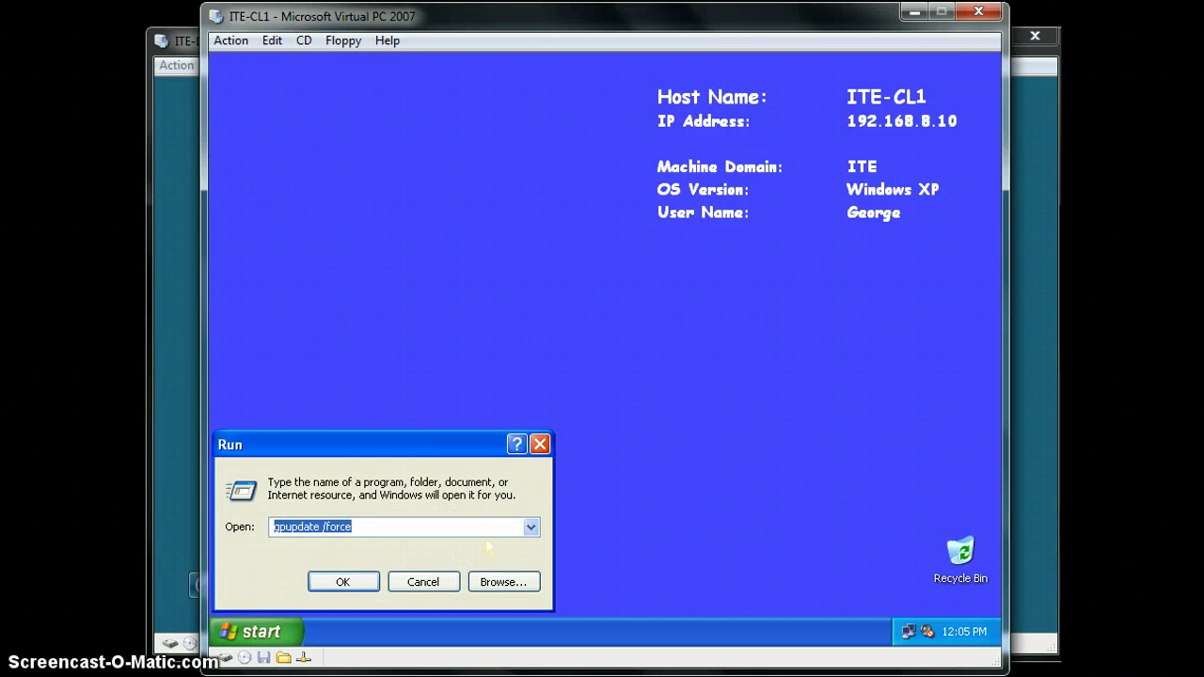
pyautogui.press('Return')
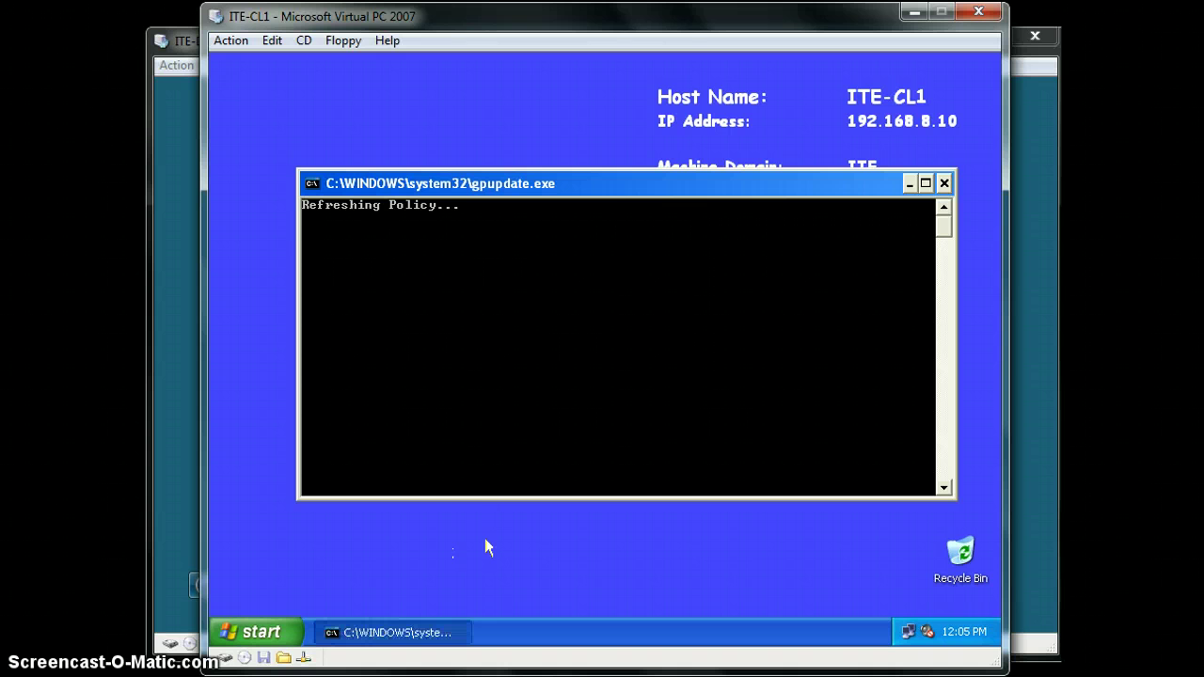
pyautogui.click(470, 475)
pyautogui.click(488, 476)
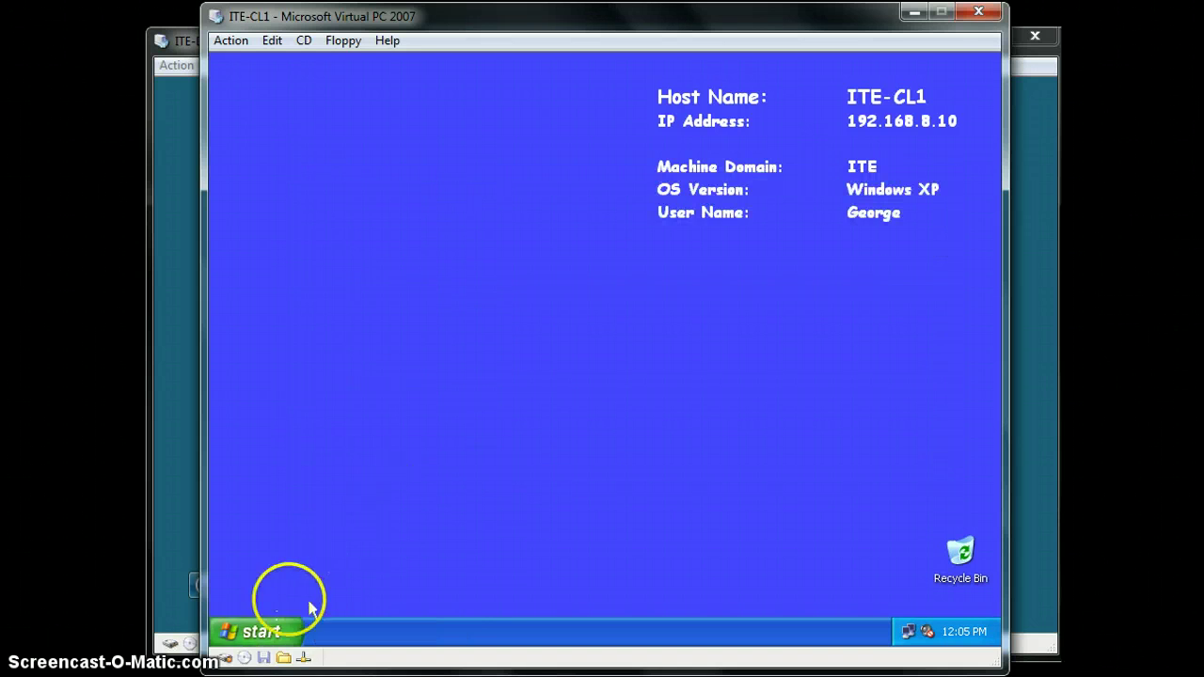
# Browse the Accessories and Games program groups under All Programs
pyautogui.click(297, 632)
pyautogui.click(285, 558)
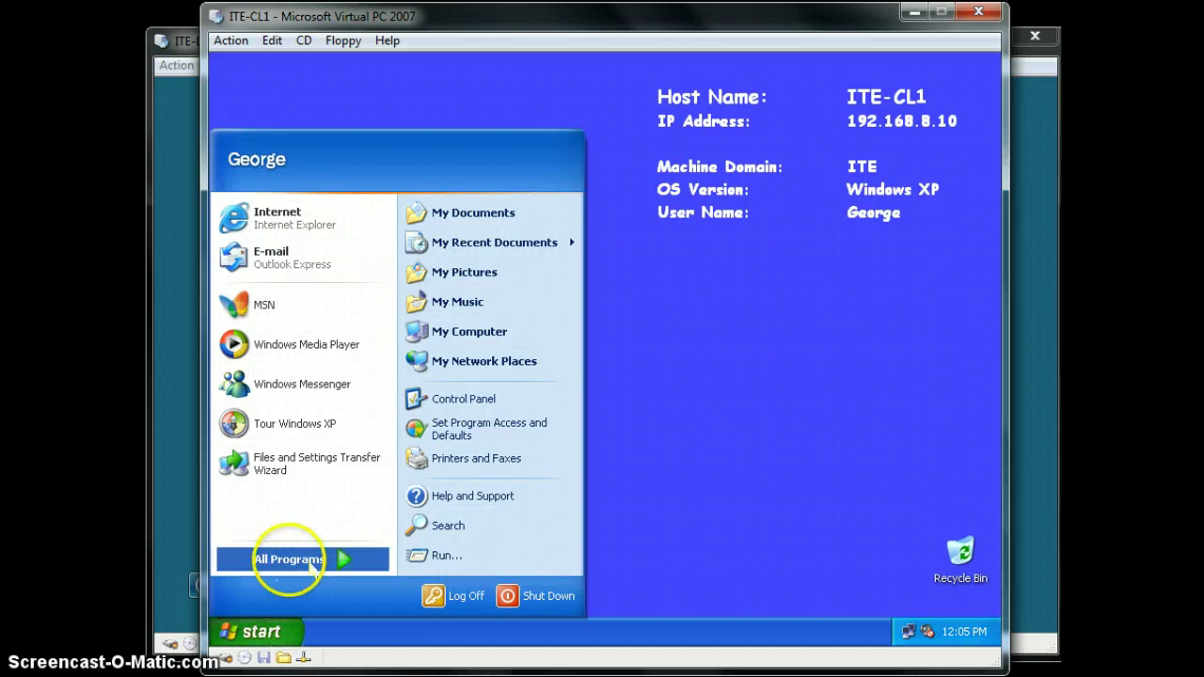
pyautogui.click(497, 381)
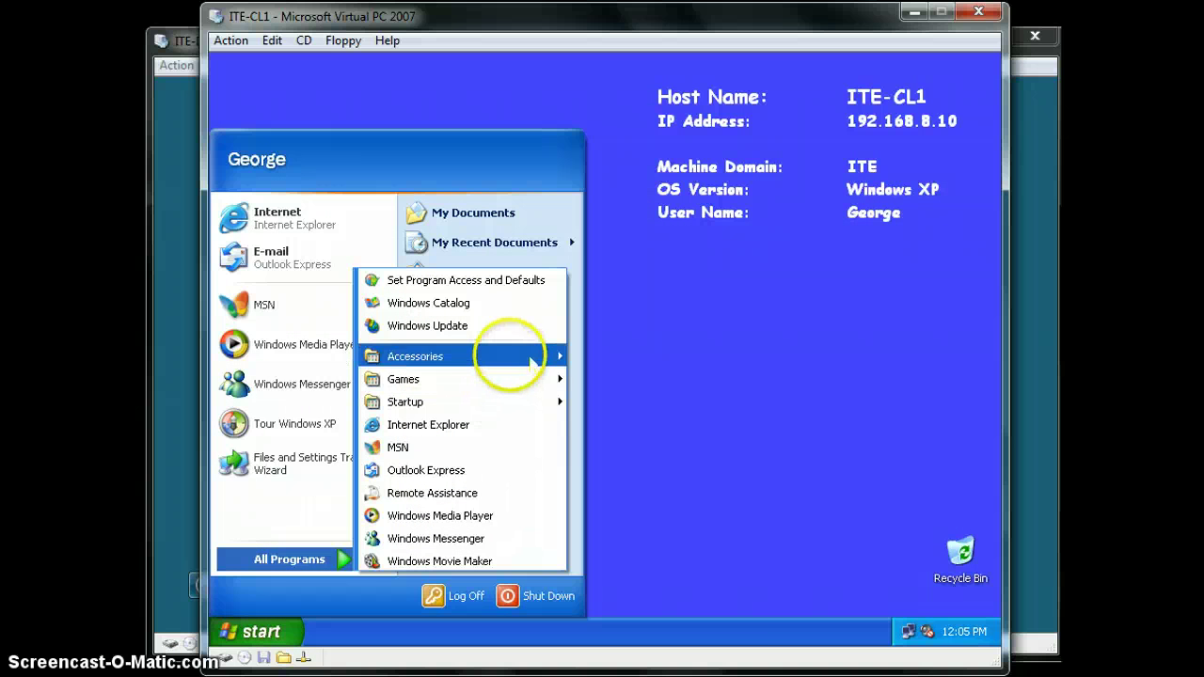
pyautogui.moveTo(512, 358)
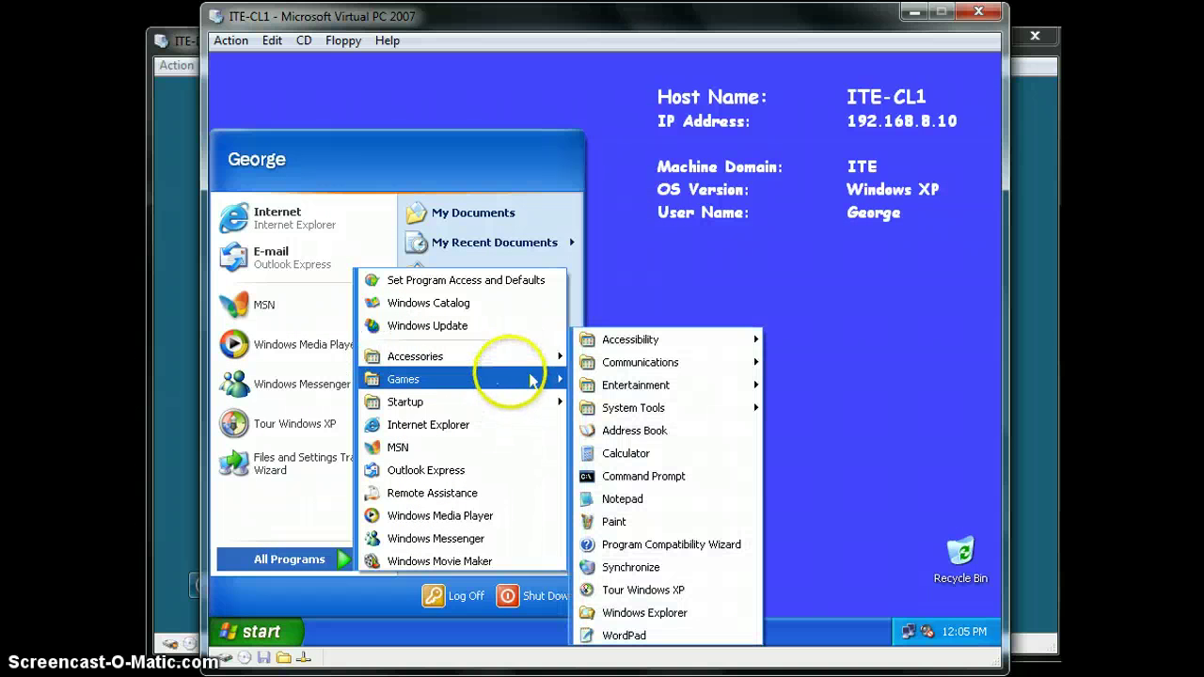
pyautogui.click(472, 378)
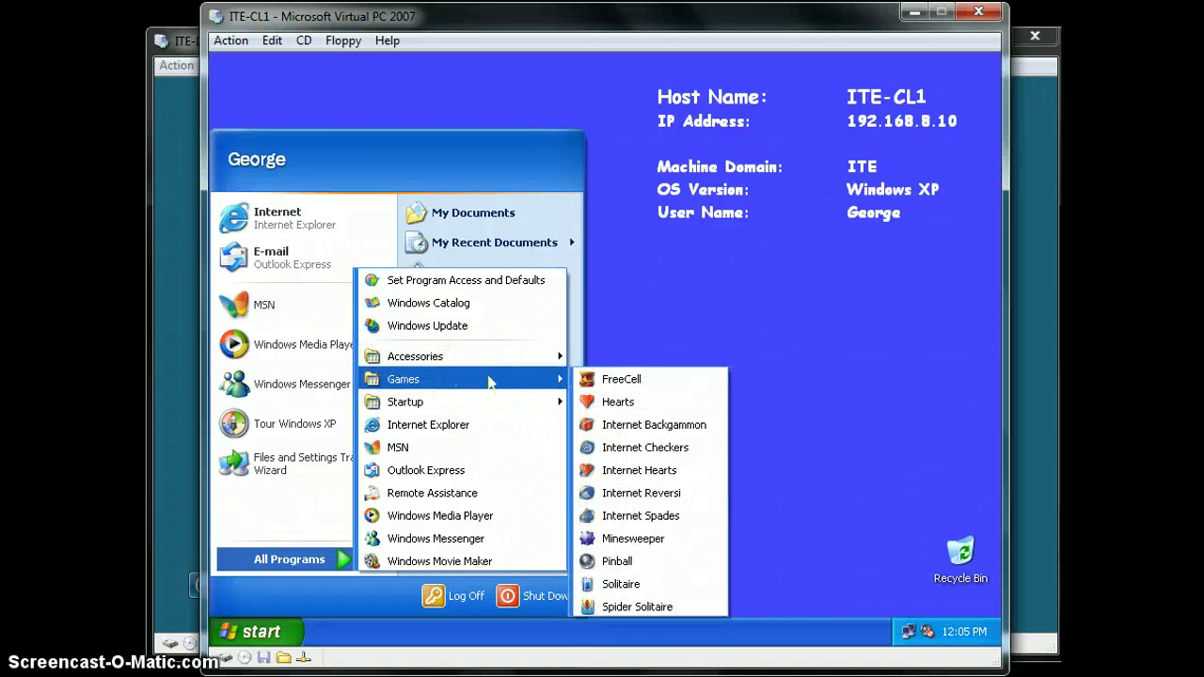
pyautogui.click(229, 497)
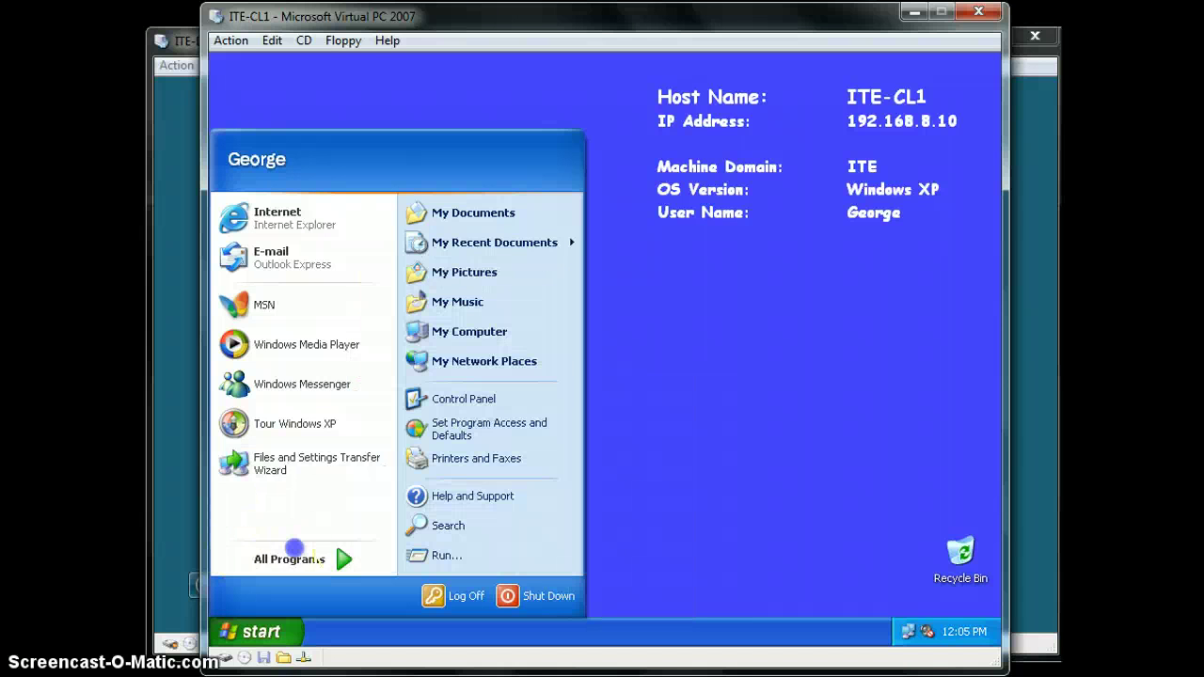
# Browse the System Tools and Startup groups, then start logging off the client
pyautogui.click(341, 558)
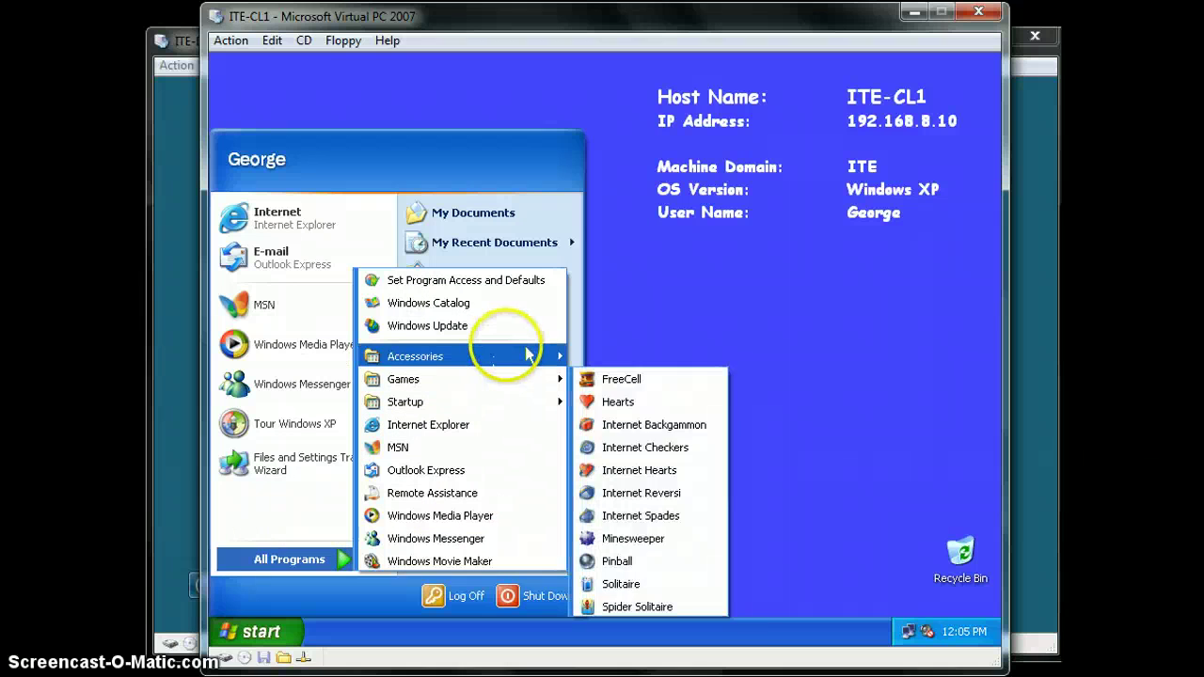
pyautogui.moveTo(512, 357)
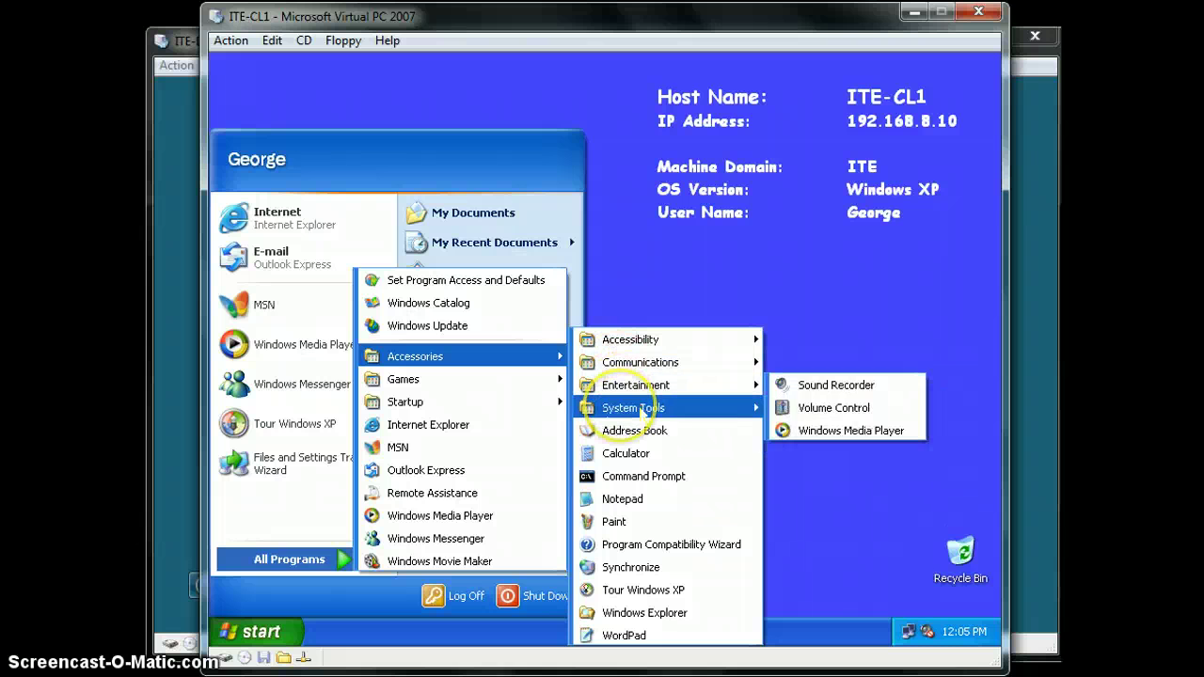
pyautogui.moveTo(640, 412)
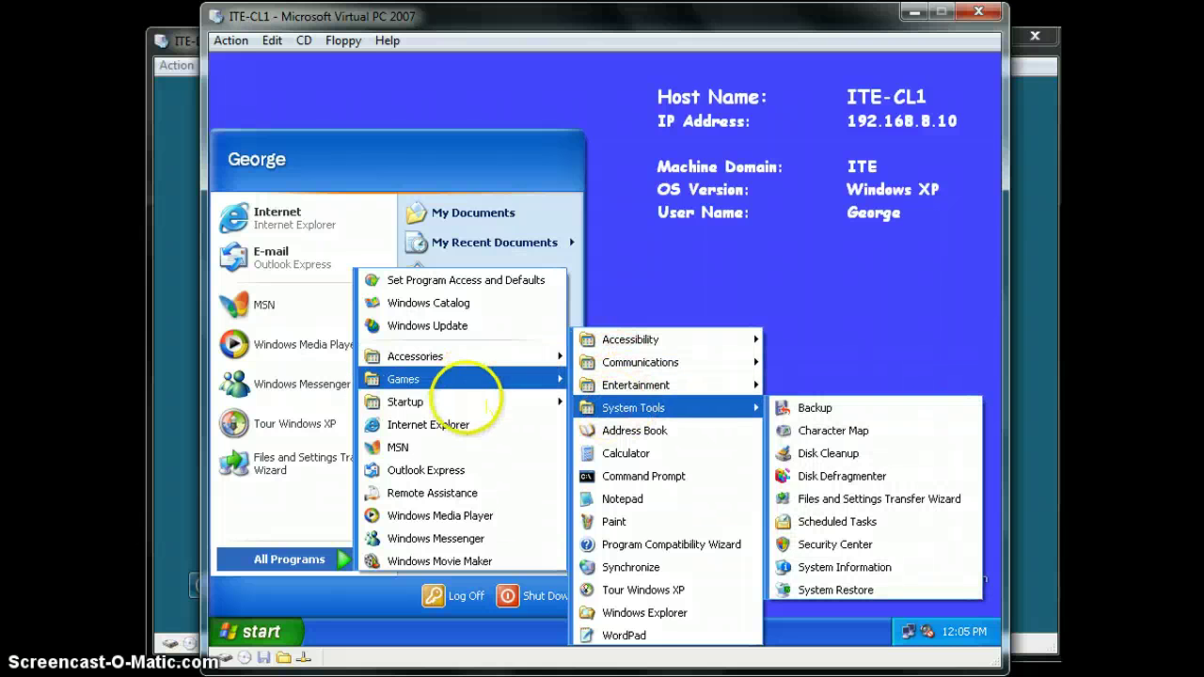
pyautogui.moveTo(491, 404)
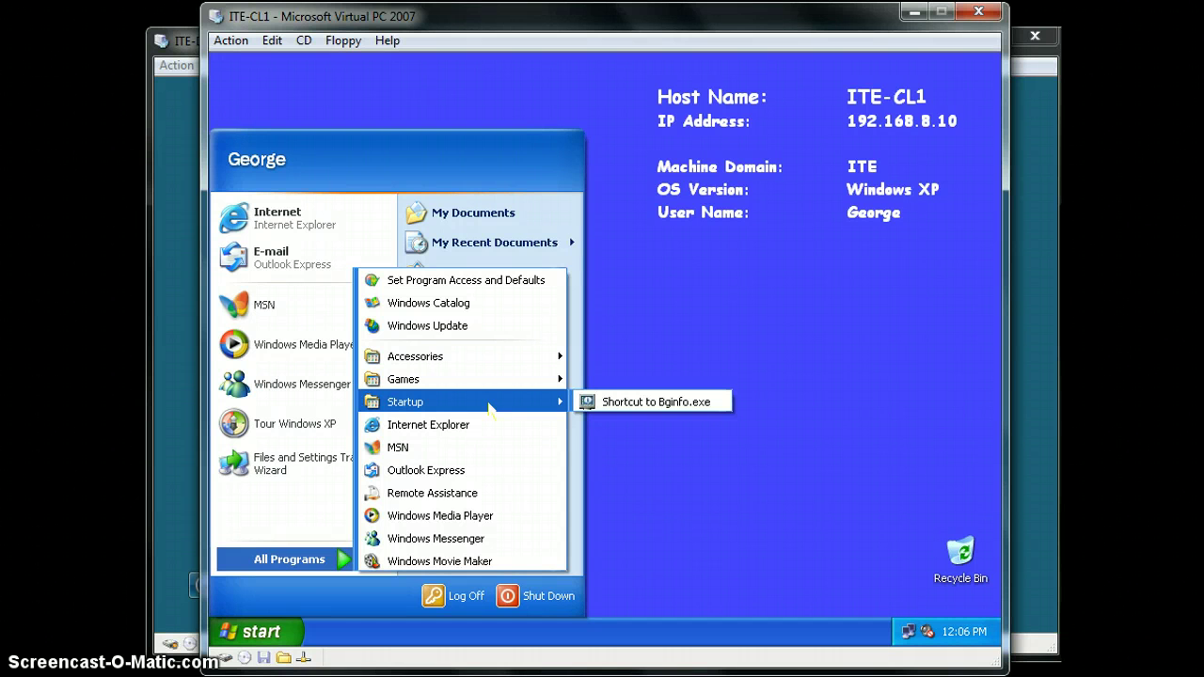
pyautogui.click(846, 352)
pyautogui.click(268, 632)
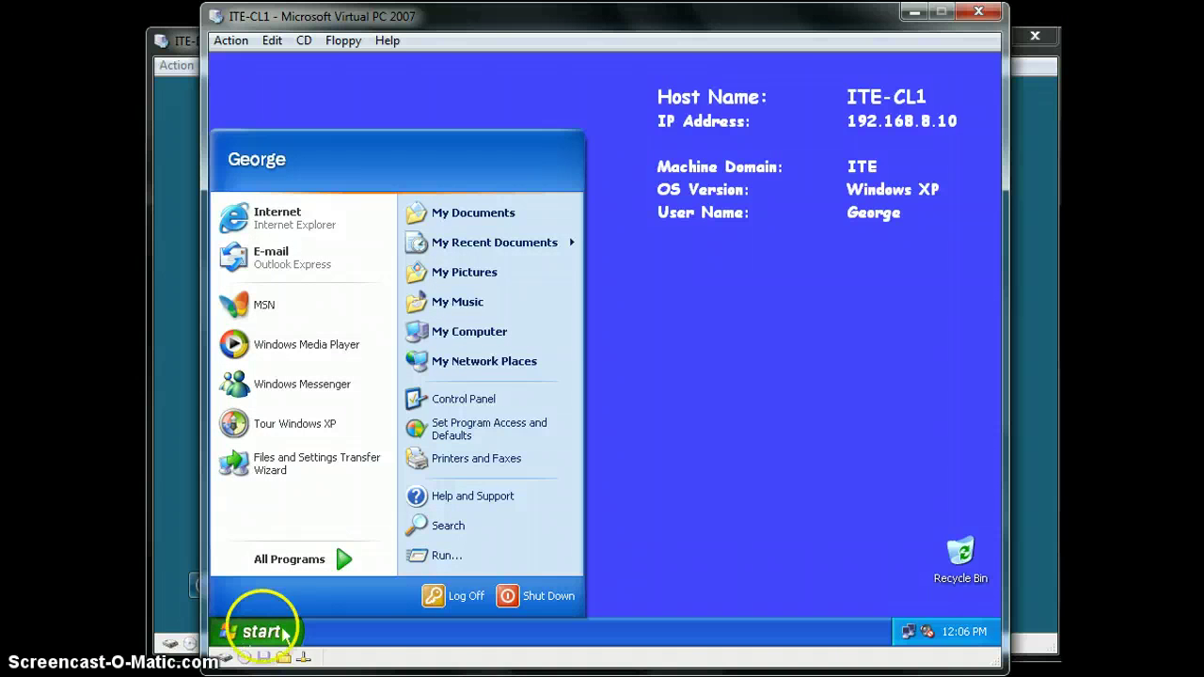
pyautogui.click(463, 595)
# Confirm the log off, then log on to ITE-CL1 as the ITE domain Administrator
pyautogui.click(583, 374)
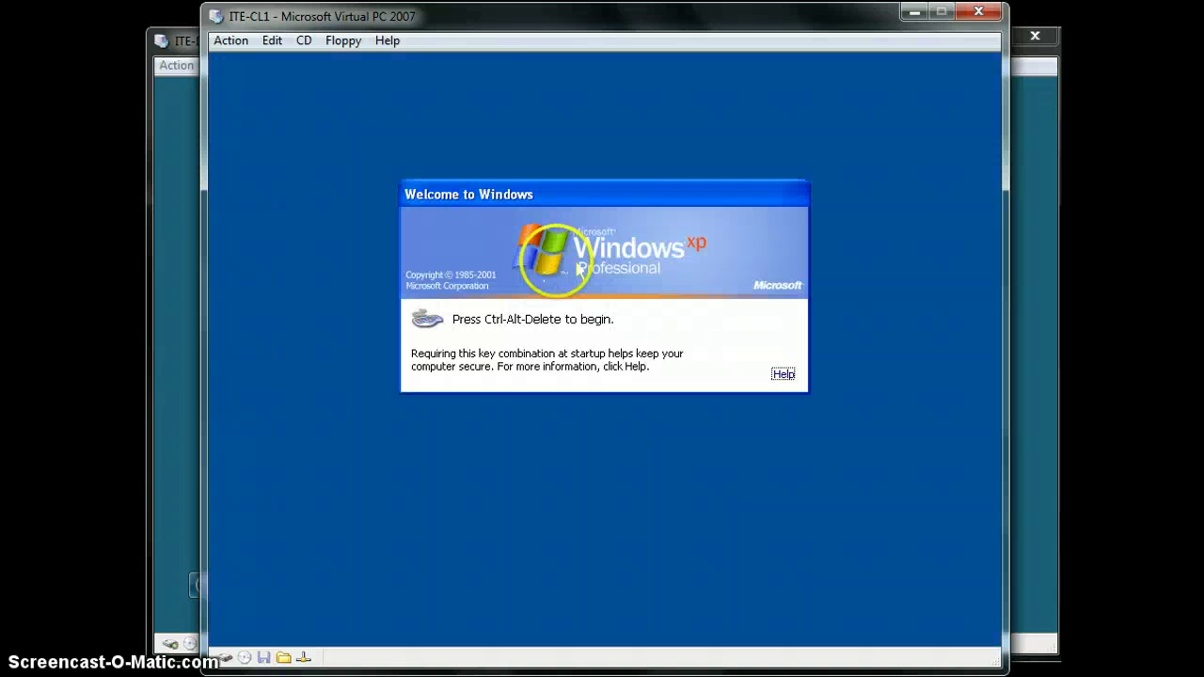
pyautogui.hotkey('ctrl', 'alt', 'Delete')
pyautogui.press('Return')
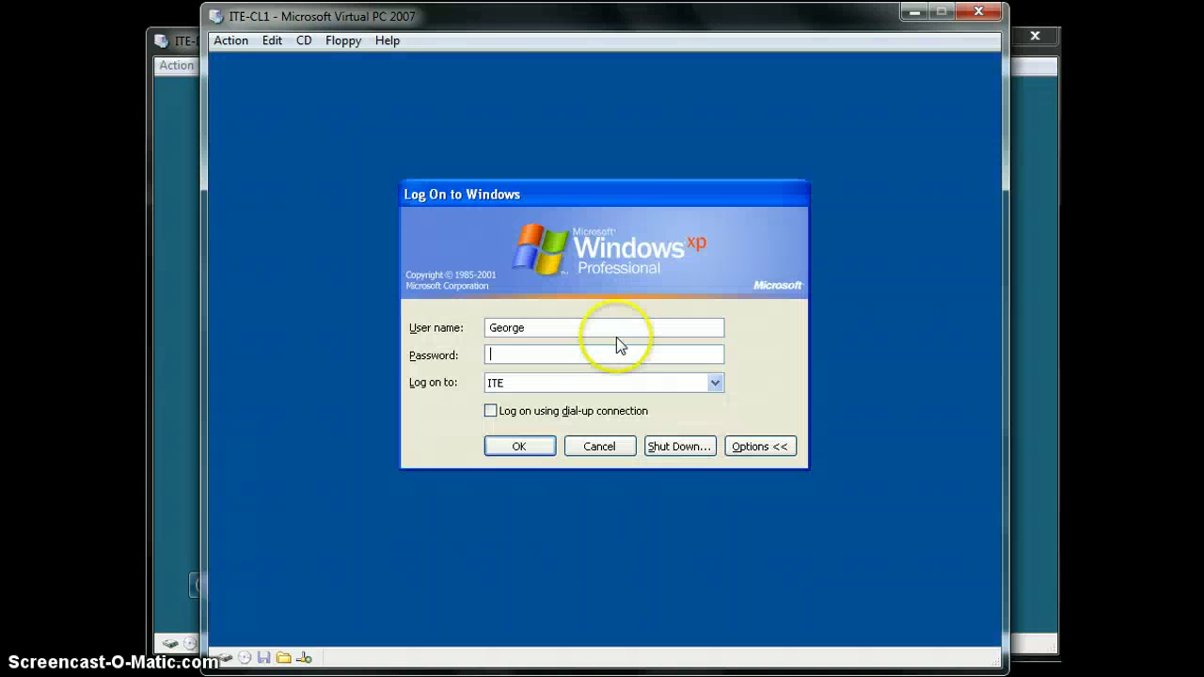
pyautogui.doubleClick(634, 328)
pyautogui.write('A')
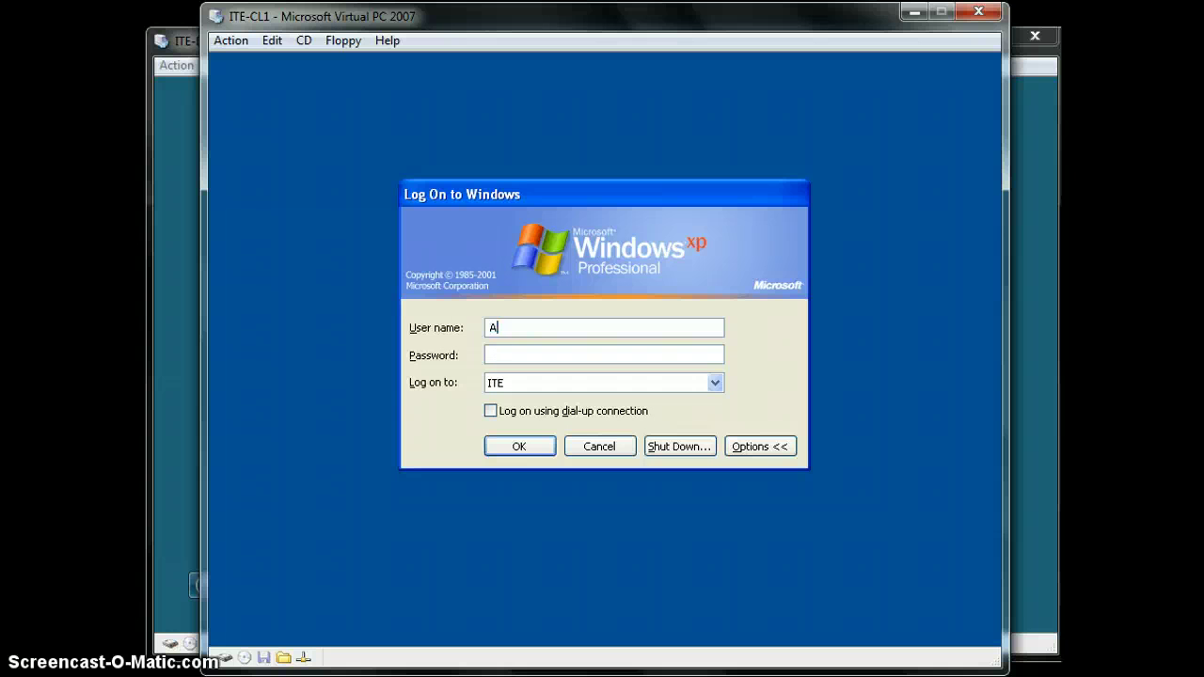
pyautogui.write('dministrator')
pyautogui.press('Tab')
pyautogui.write('*********')
pyautogui.press('Return')
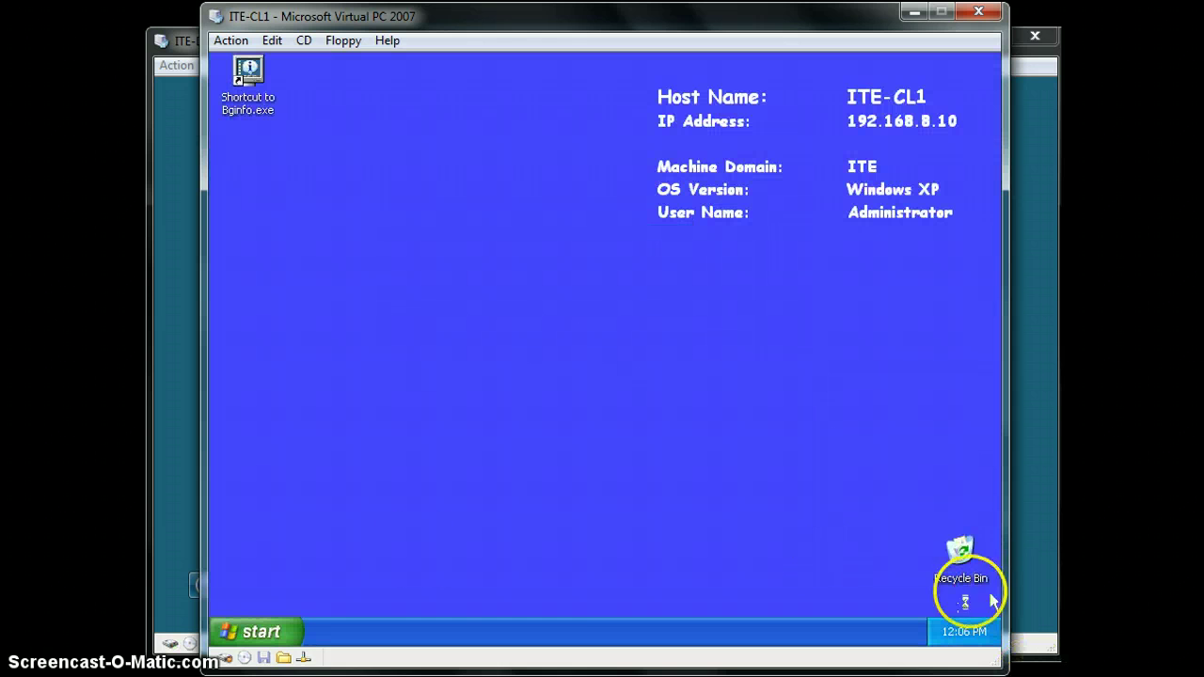
# Launch Computer Management from All Programs > Administrative Tools
pyautogui.click(266, 632)
pyautogui.moveTo(339, 559)
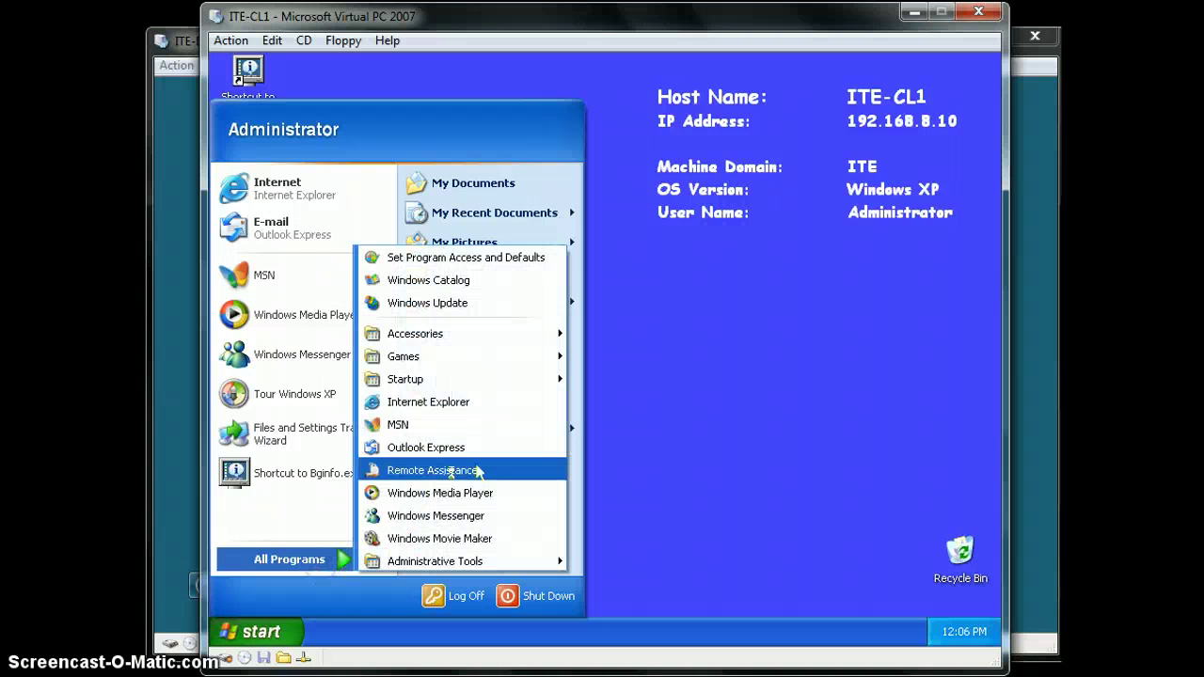
pyautogui.moveTo(499, 565)
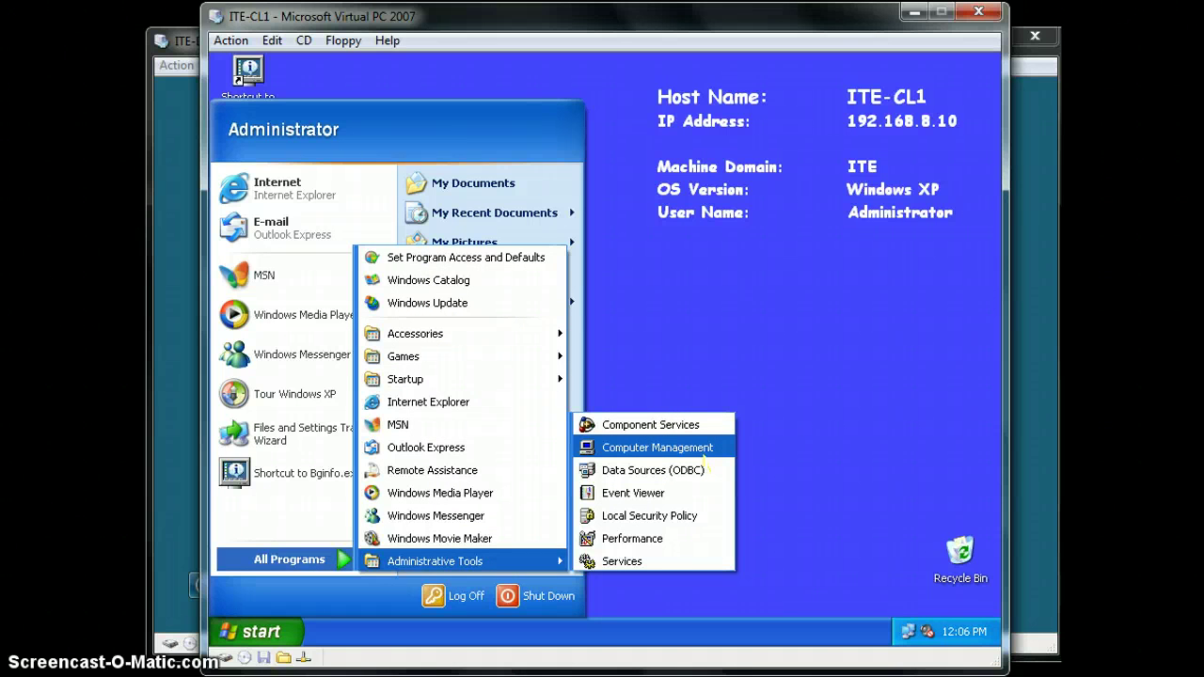
pyautogui.click(700, 449)
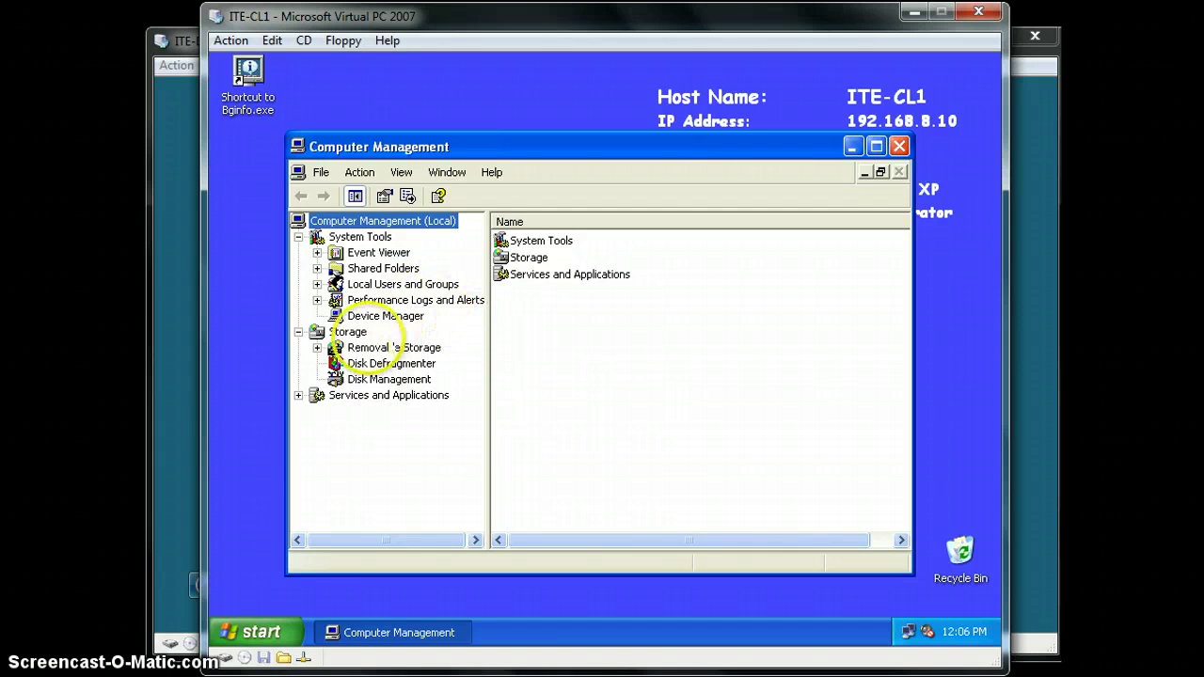
# Show Local Users and Groups > Users maximized with a widened Description column, selecting XPAdmin
pyautogui.click(317, 284)
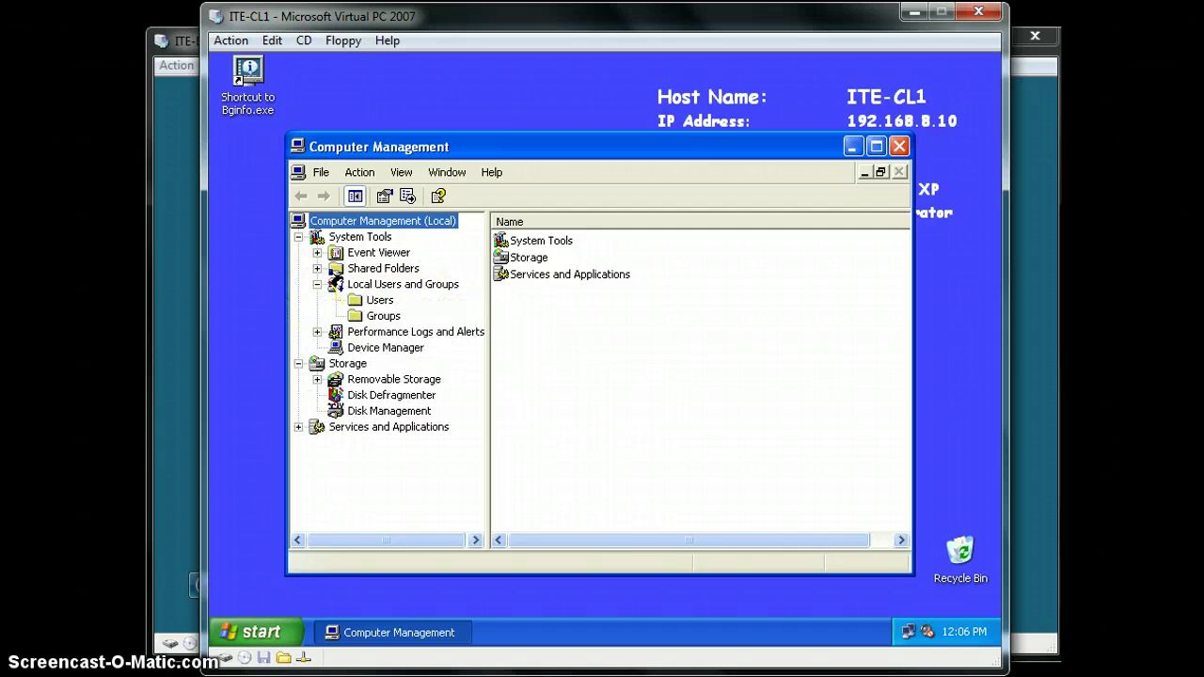
pyautogui.click(379, 300)
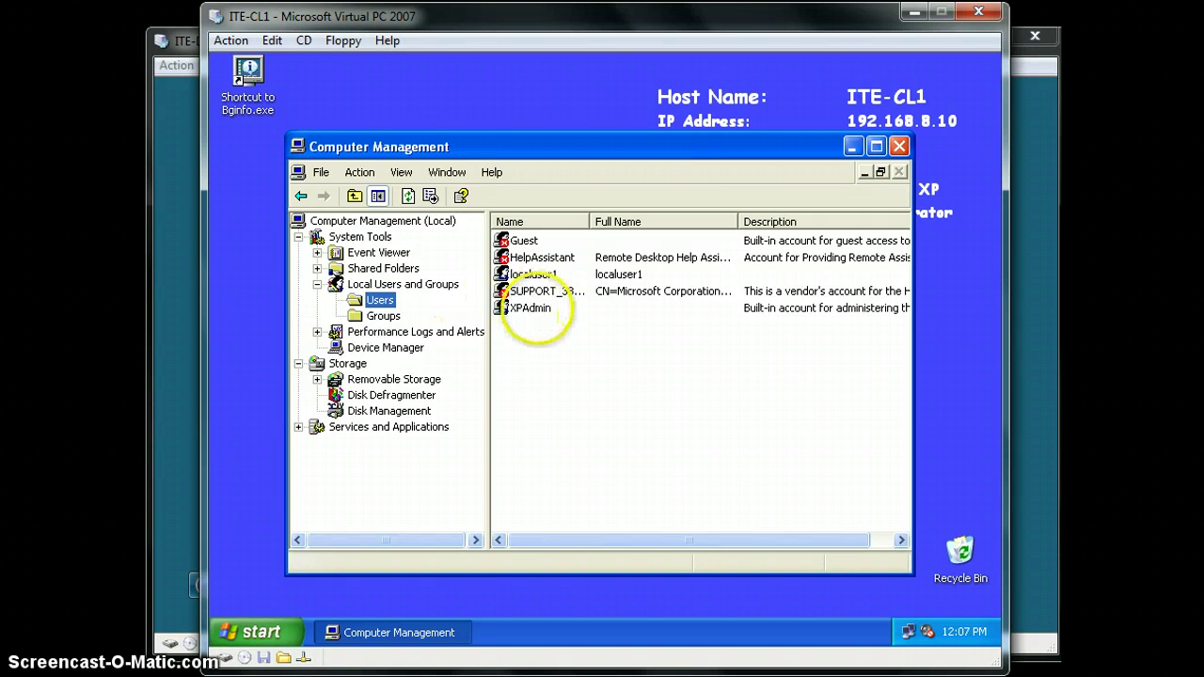
pyautogui.click(532, 308)
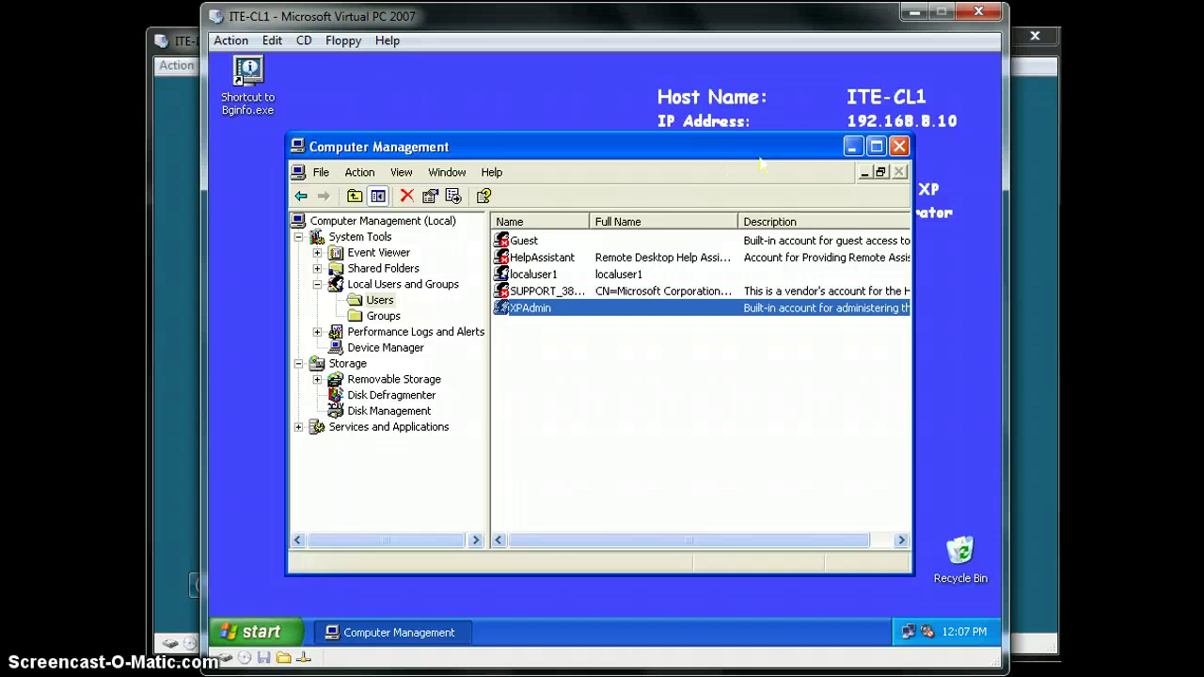
pyautogui.doubleClick(760, 147)
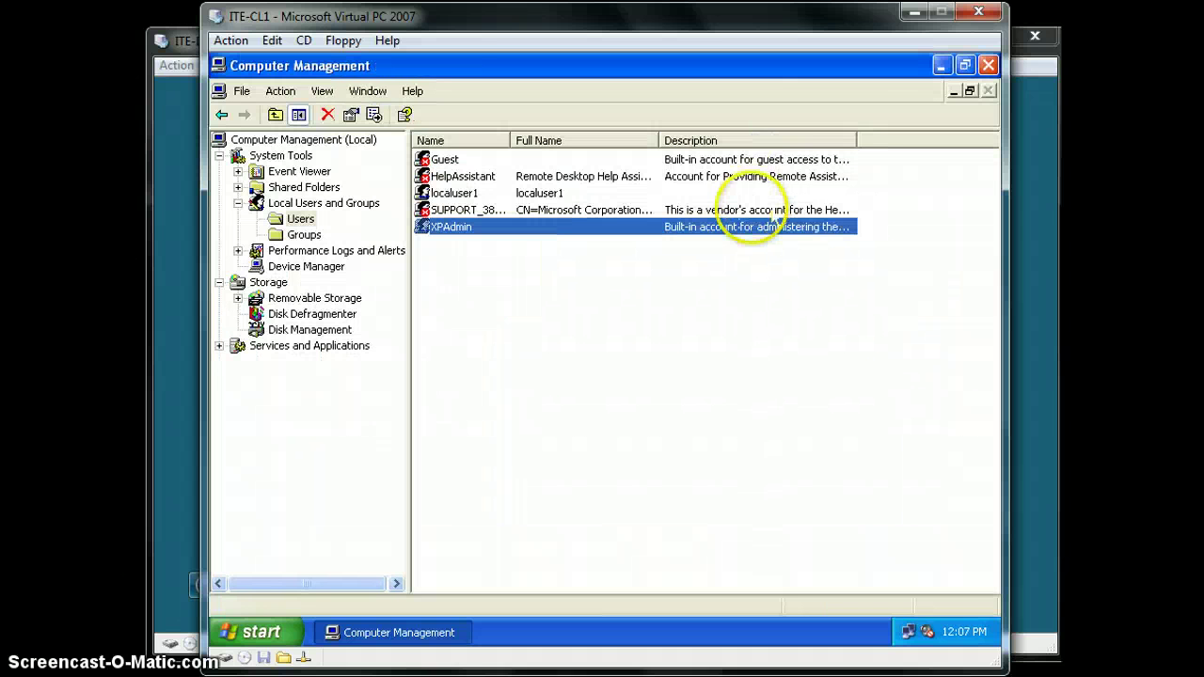
pyautogui.moveTo(857, 140); pyautogui.dragTo(986, 139)
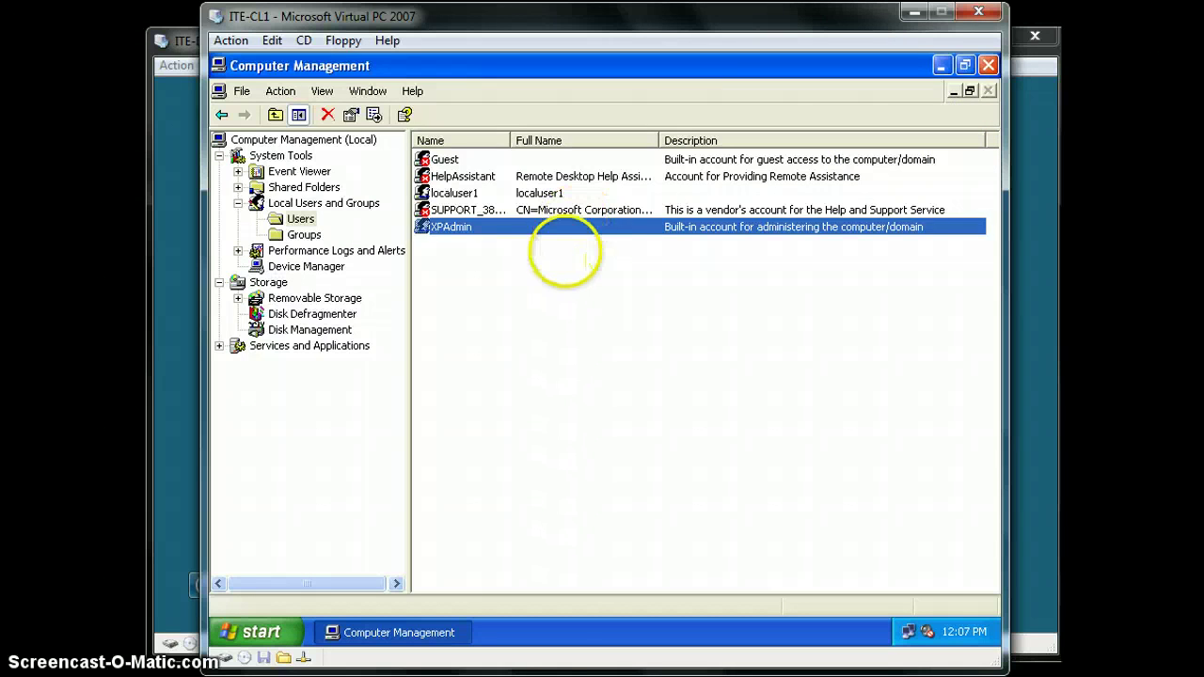
pyautogui.click(567, 252)
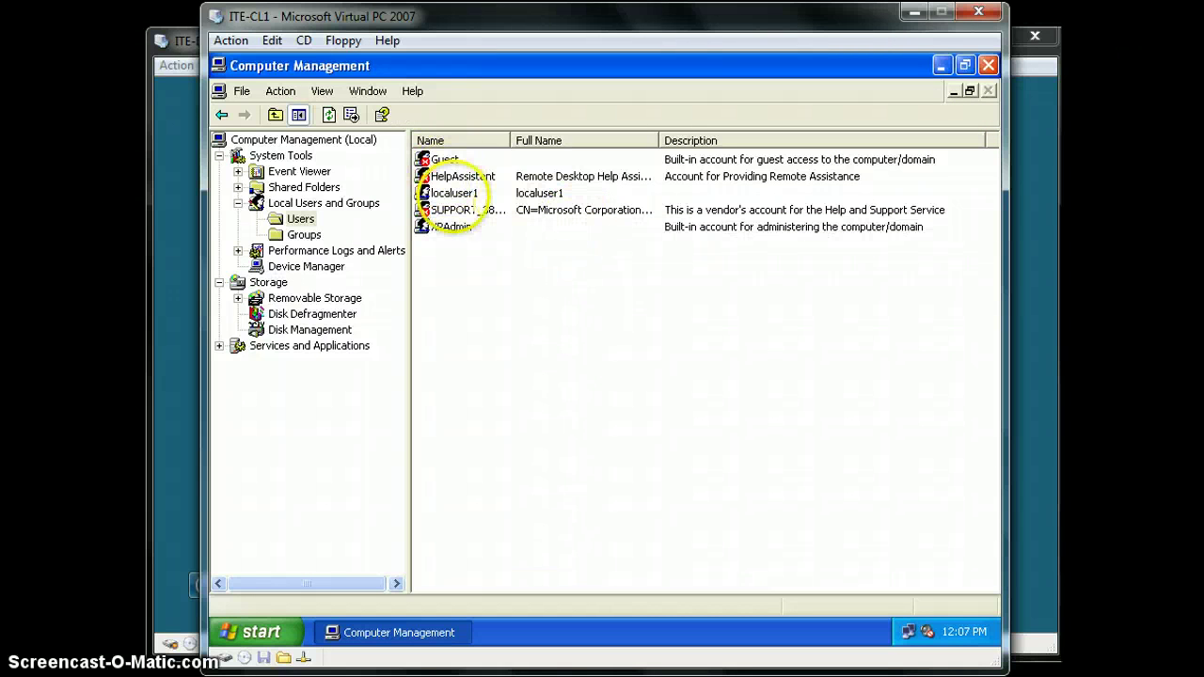
pyautogui.click(457, 228)
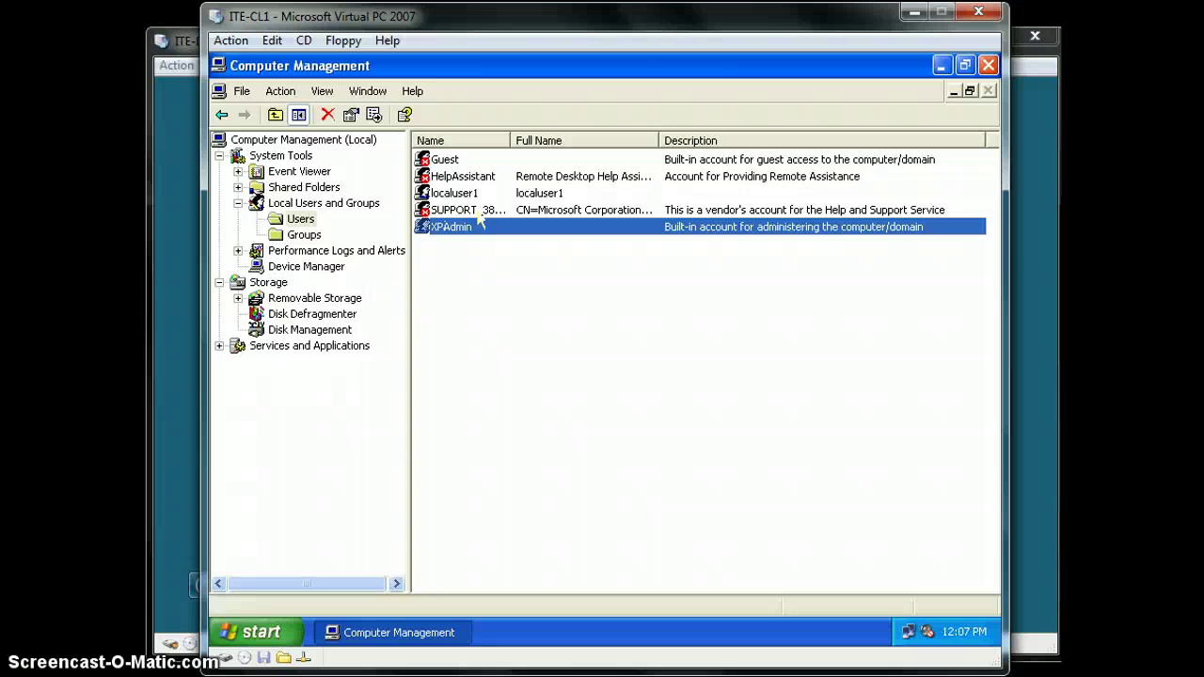
pyautogui.click(532, 232)
# Close Computer Management, then start a log off and cancel it
pyautogui.click(988, 65)
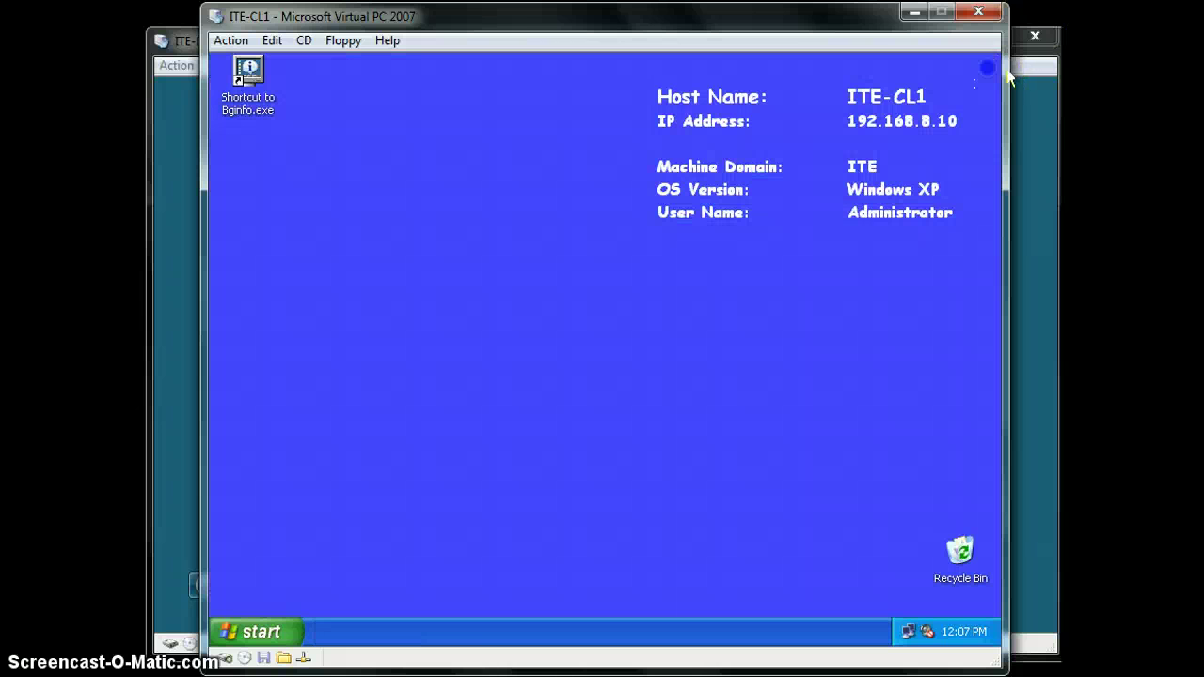
pyautogui.click(264, 632)
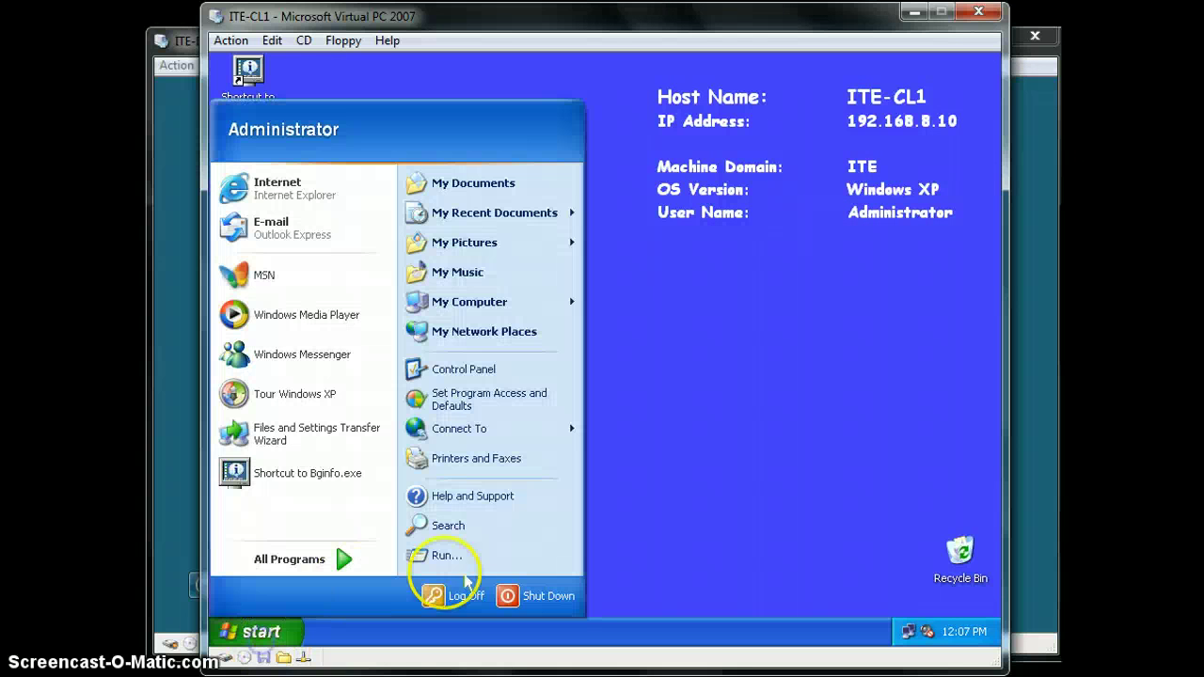
pyautogui.click(471, 599)
pyautogui.click(637, 370)
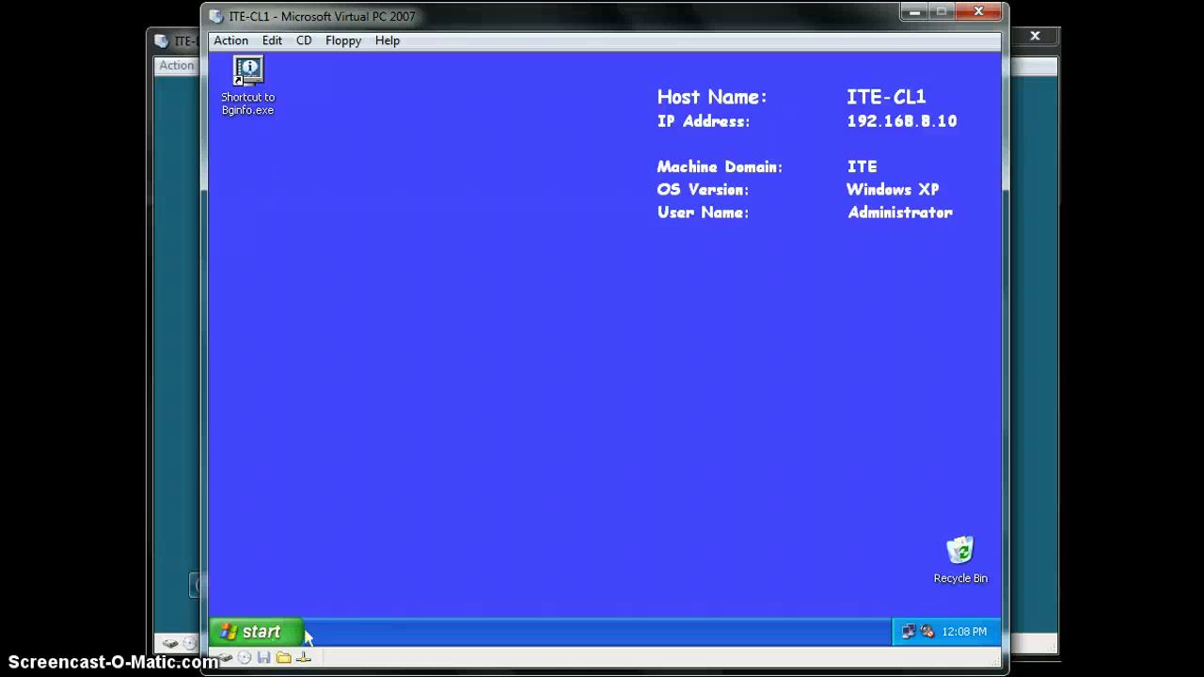
# Restart the ITE-CL1 client by choosing Restart in the Shut Down dialog
pyautogui.click(263, 632)
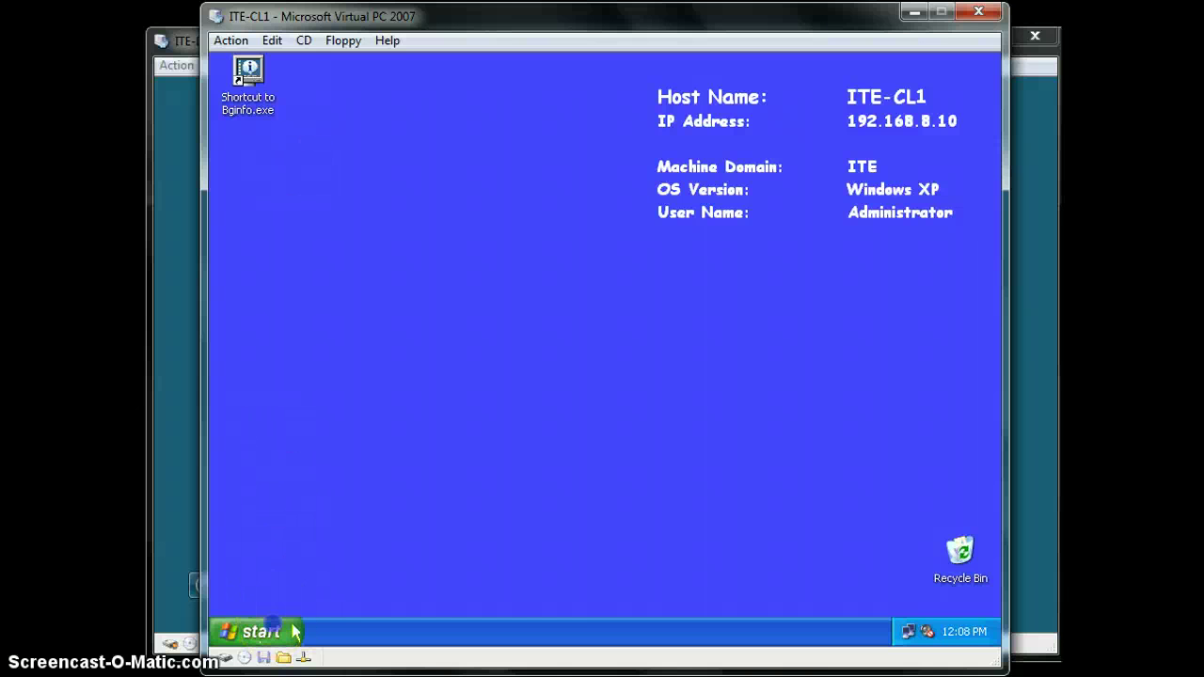
pyautogui.click(460, 602)
pyautogui.click(526, 596)
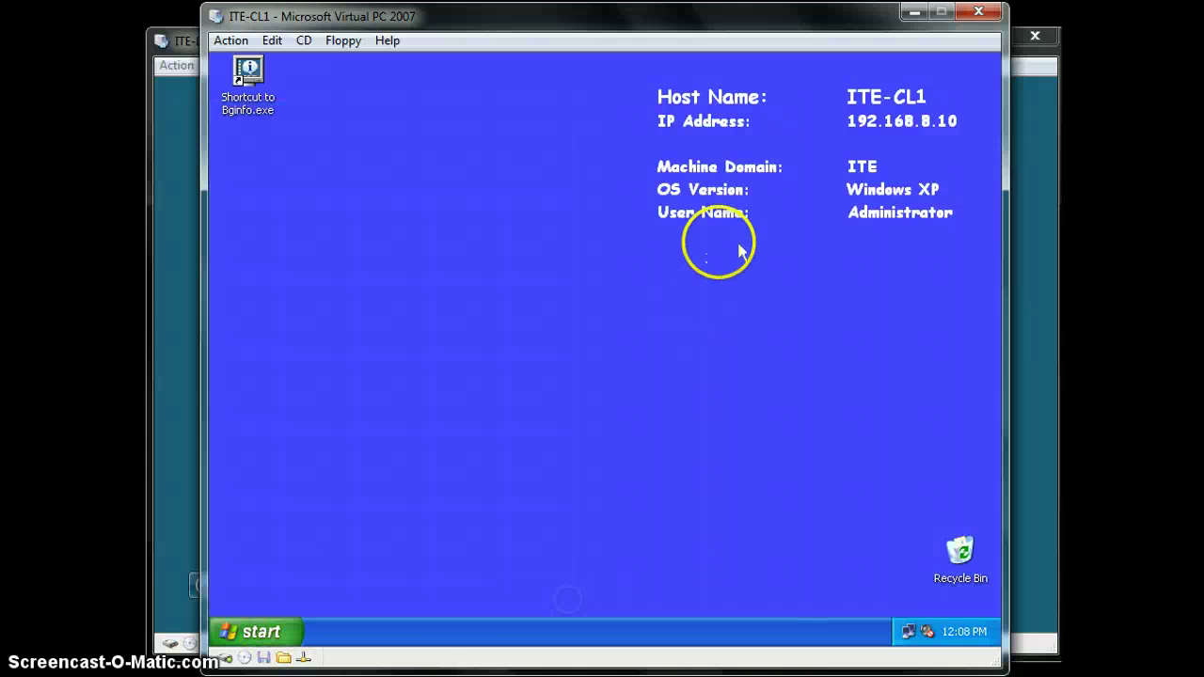
pyautogui.click(668, 316)
pyautogui.click(512, 353)
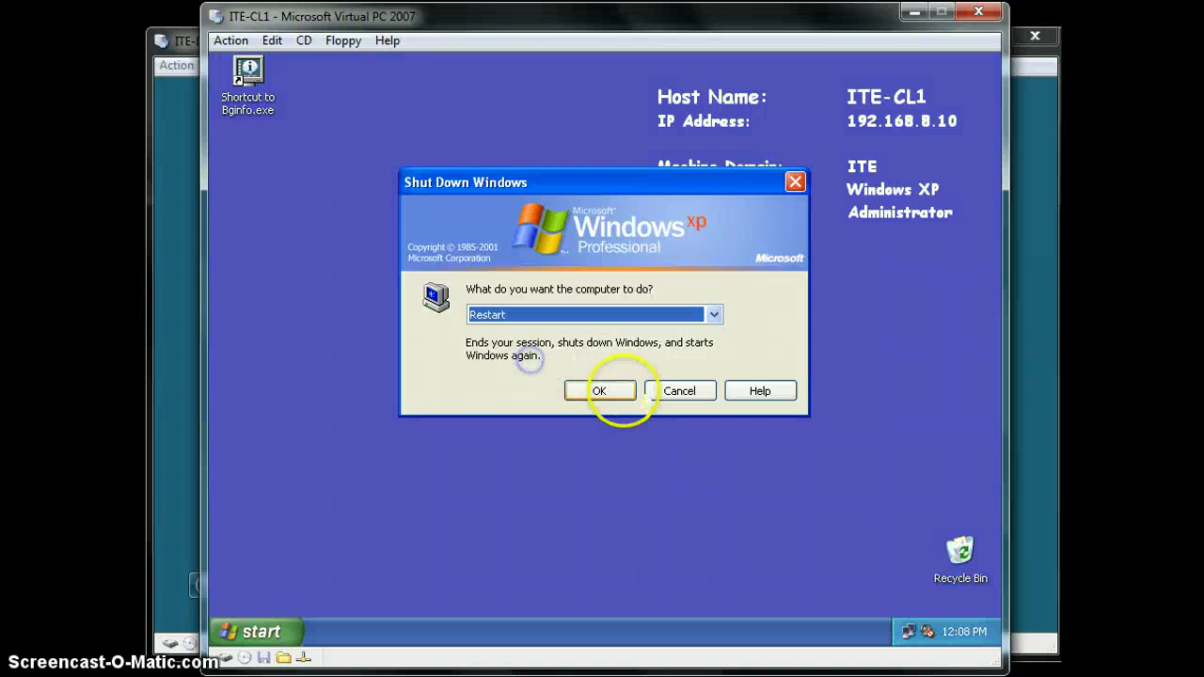
pyautogui.click(616, 392)
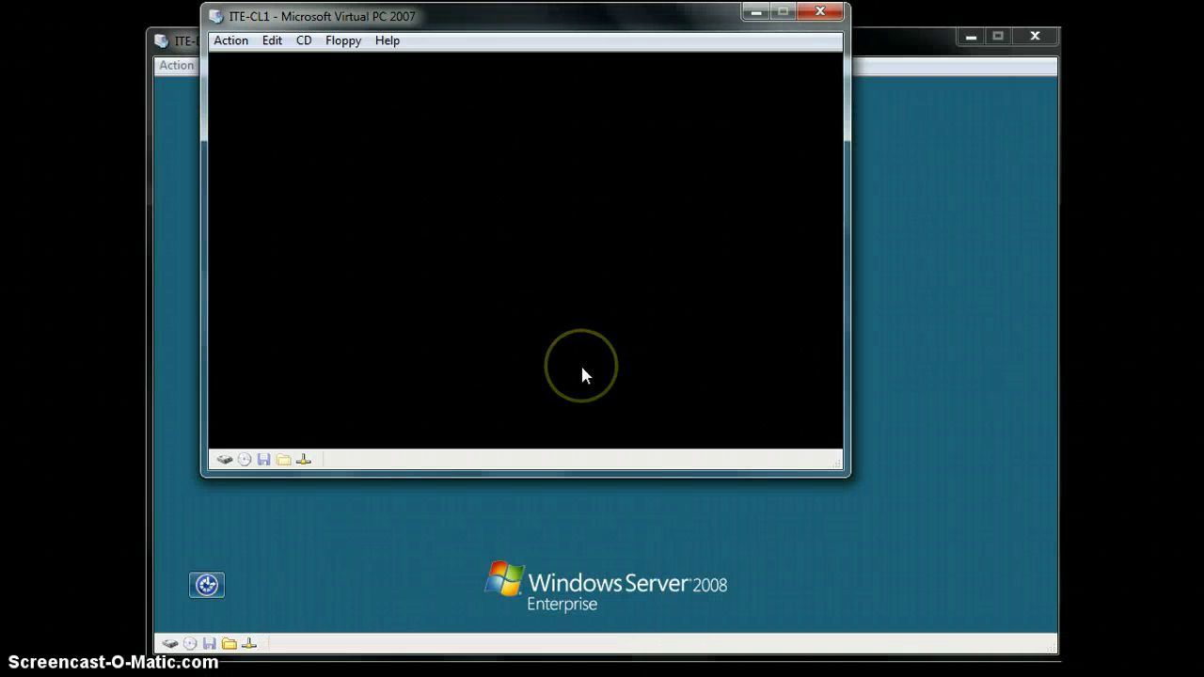
pyautogui.click(582, 370)
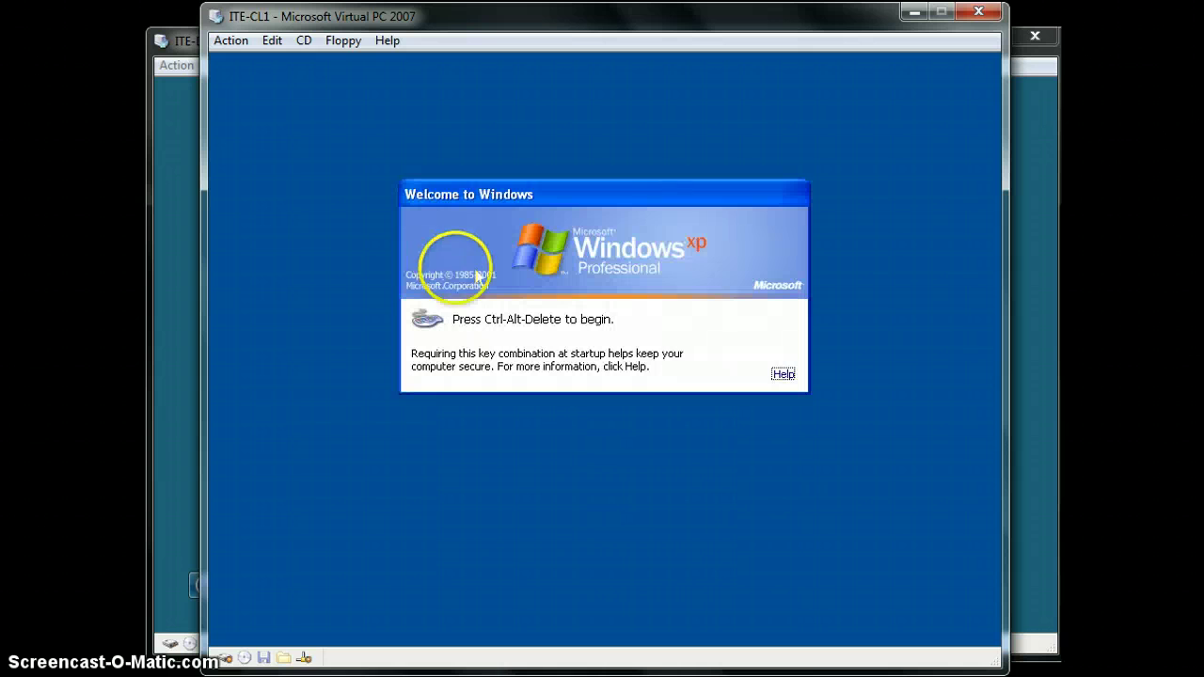
# Log back on as Administrator after the restart, past Ctrl+Alt+Del and the legal notice
pyautogui.hotkey('ctrl', 'alt', 'Delete')
pyautogui.press('Return')
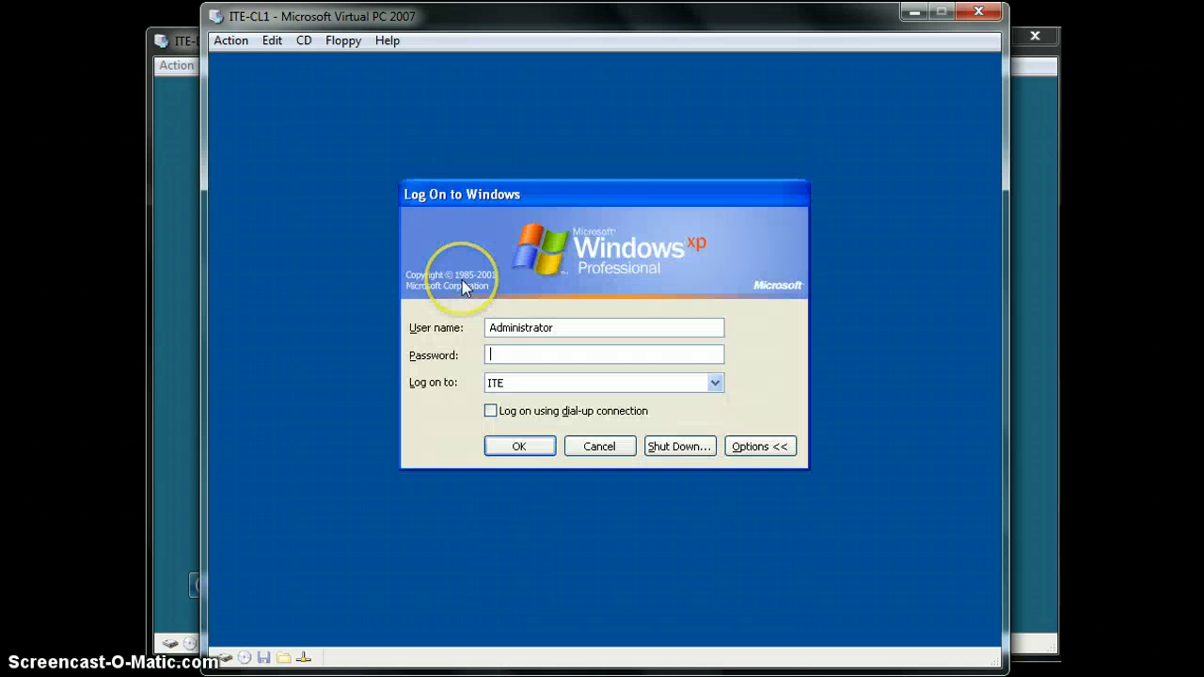
pyautogui.write('•••••')
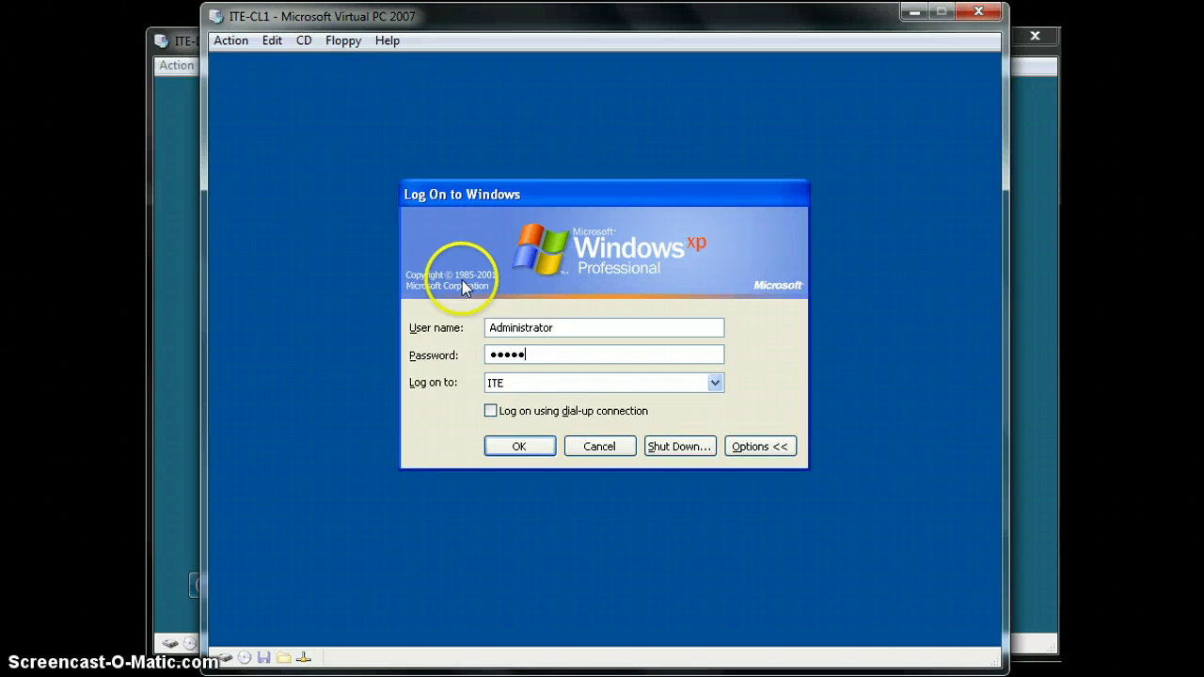
pyautogui.write('•••')
pyautogui.press('Return')
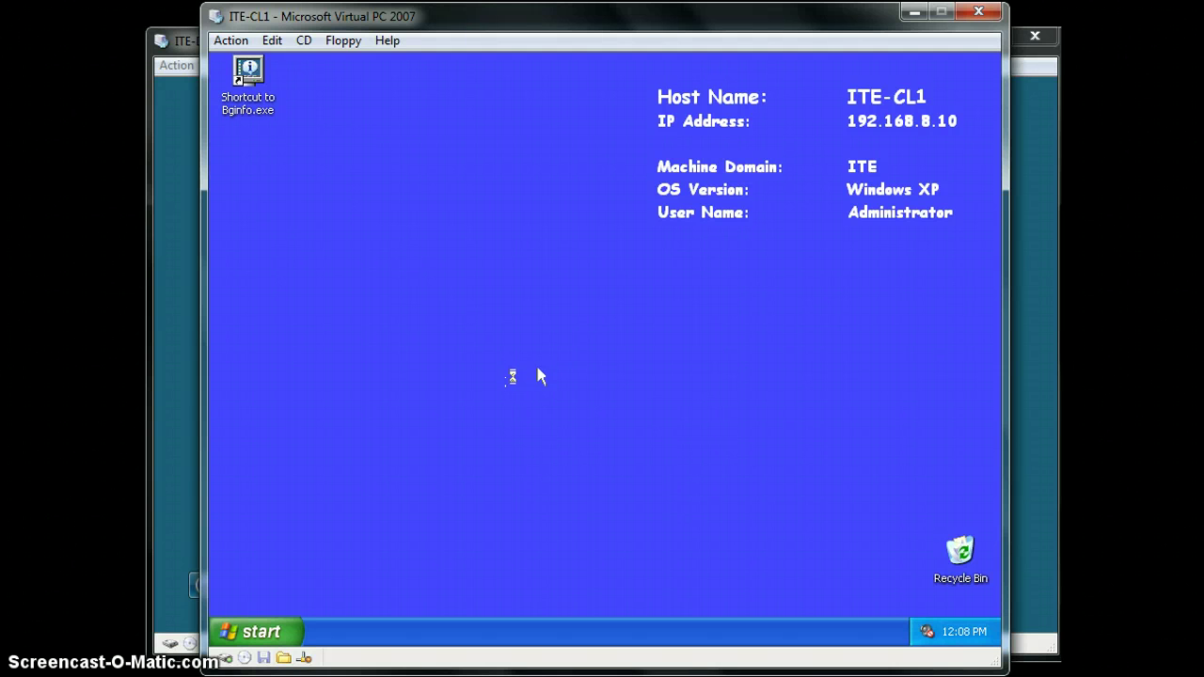
pyautogui.click(553, 317)
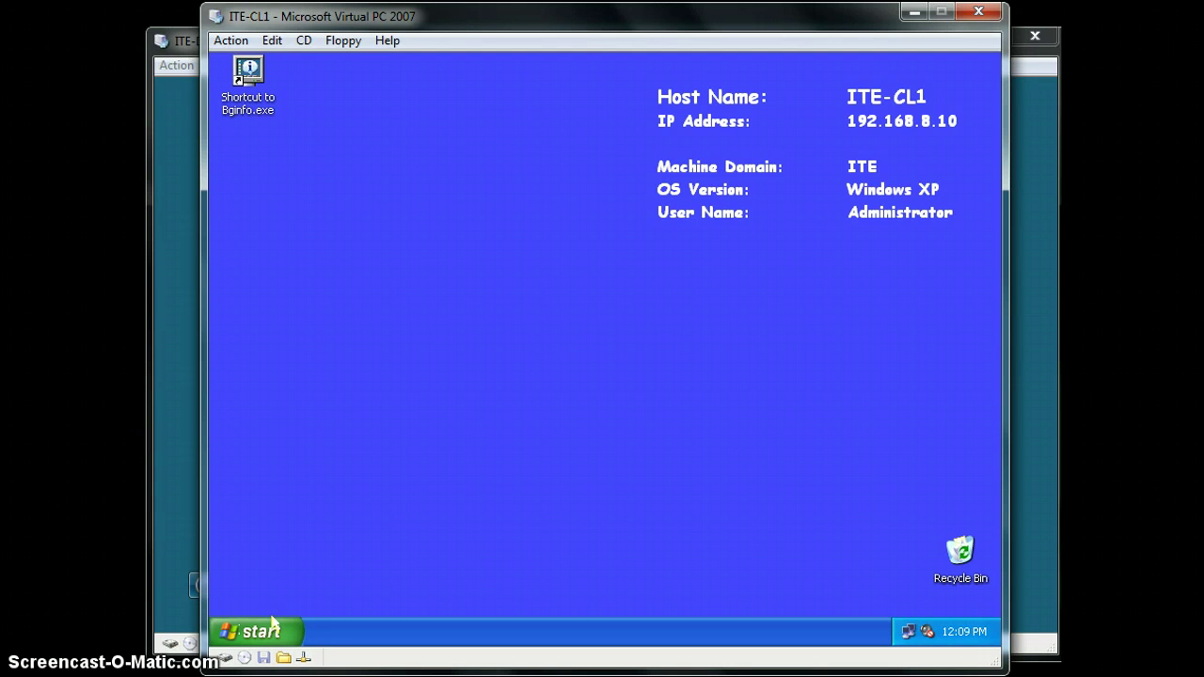
pyautogui.click(272, 622)
# Log off the ITE-CL1 XP client
pyautogui.click(237, 623)
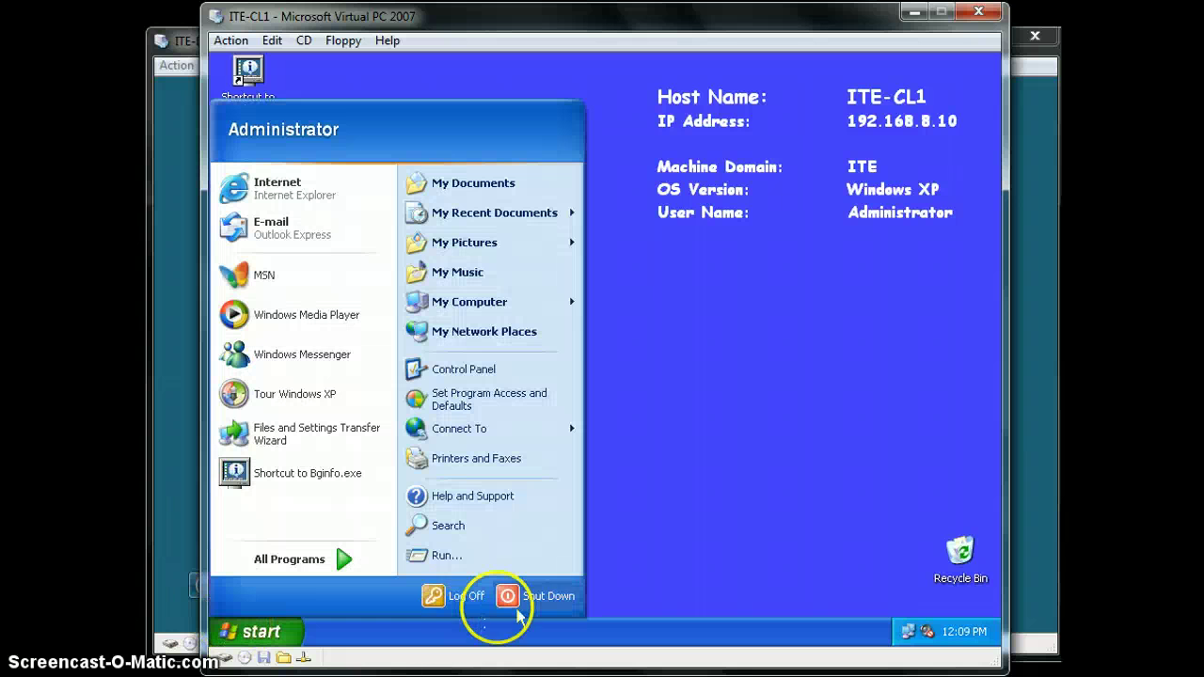
pyautogui.click(442, 594)
pyautogui.click(567, 370)
pyautogui.click(612, 293)
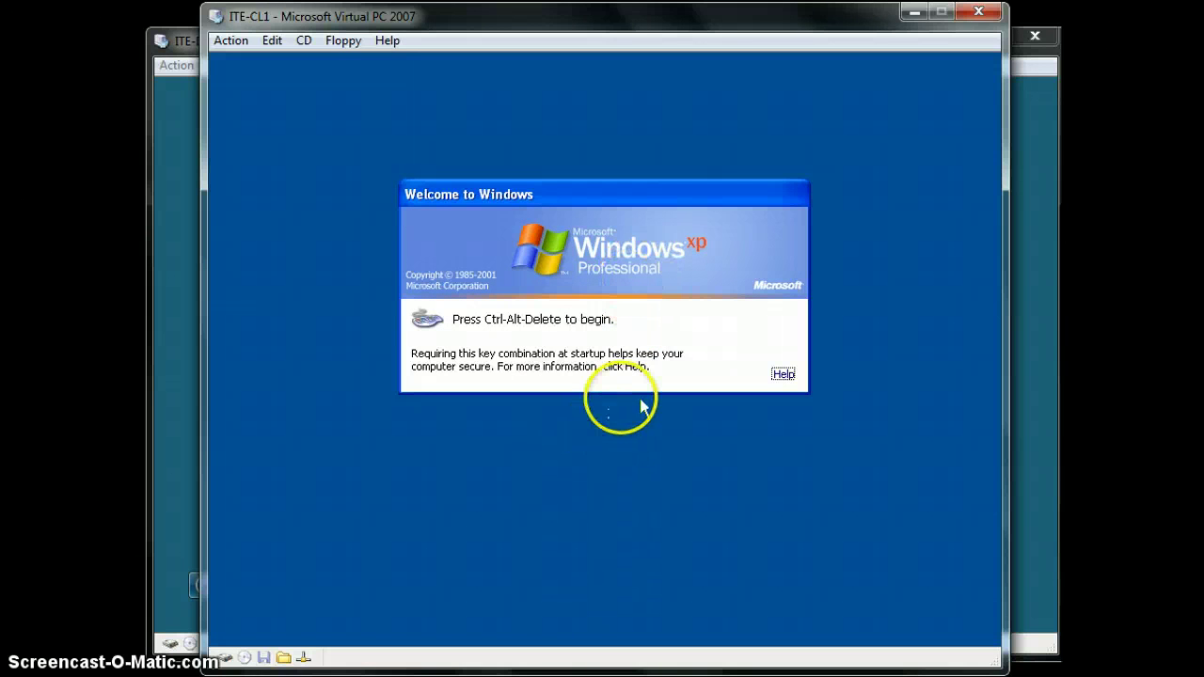
# Log on again as Administrator with the account password and bring up the Start menu
pyautogui.hotkey('alt', 'Delete')
pyautogui.press('Return')
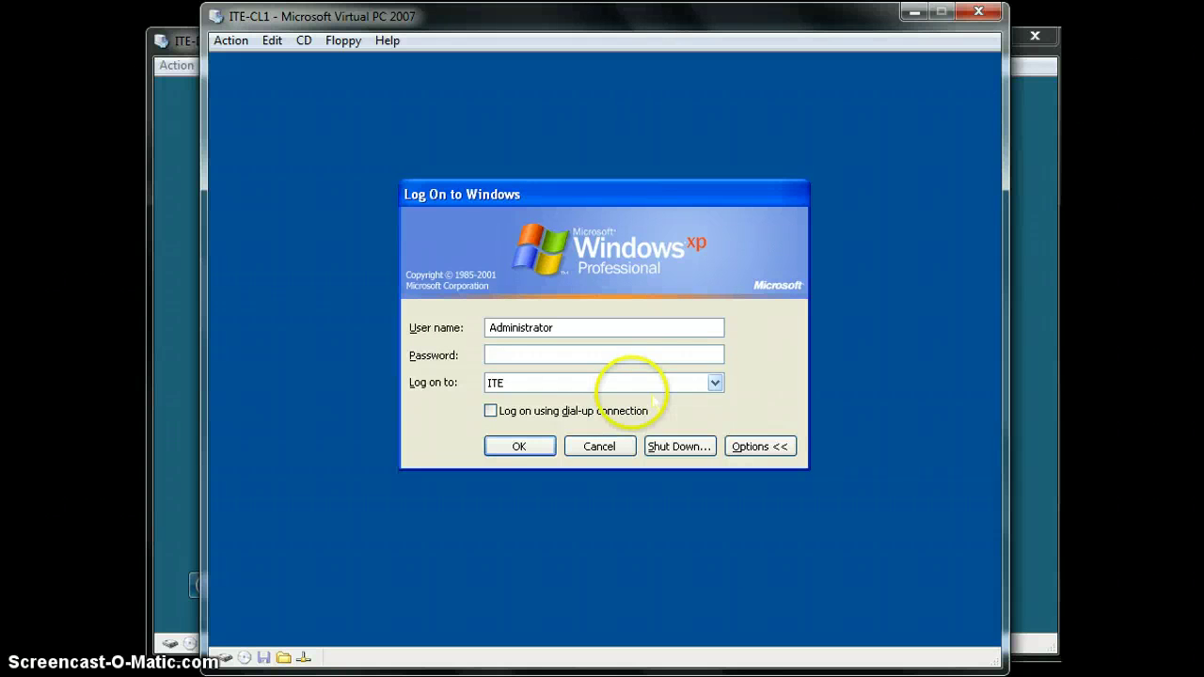
pyautogui.doubleClick(586, 328)
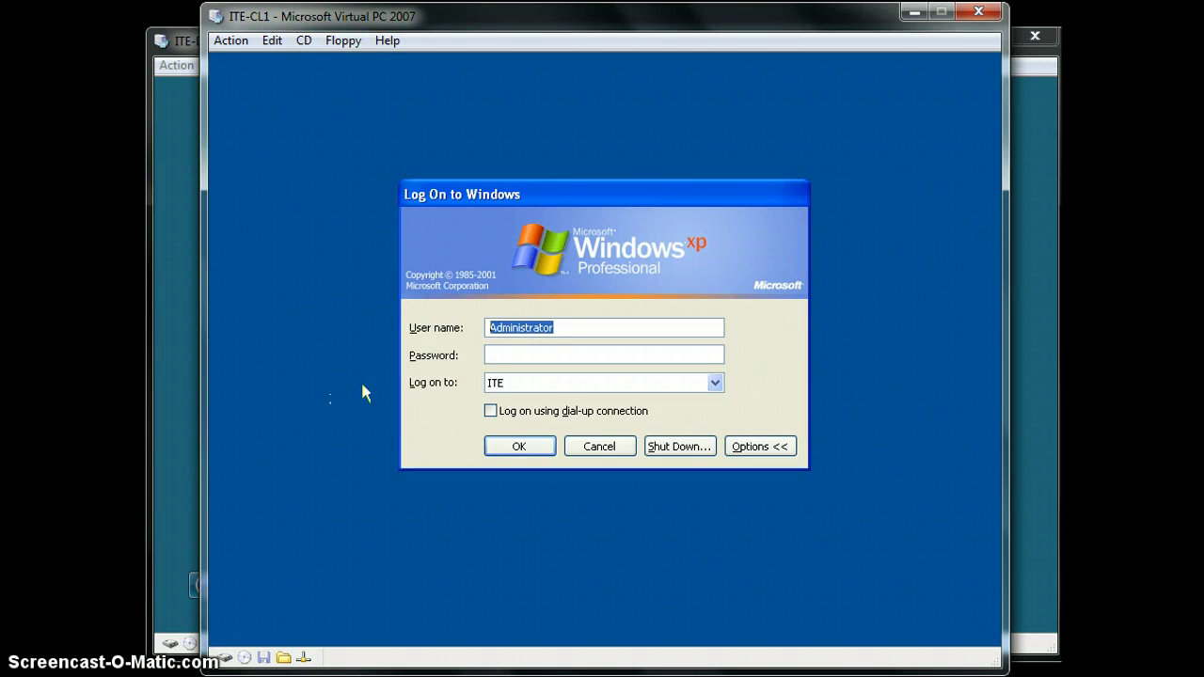
pyautogui.press('Tab')
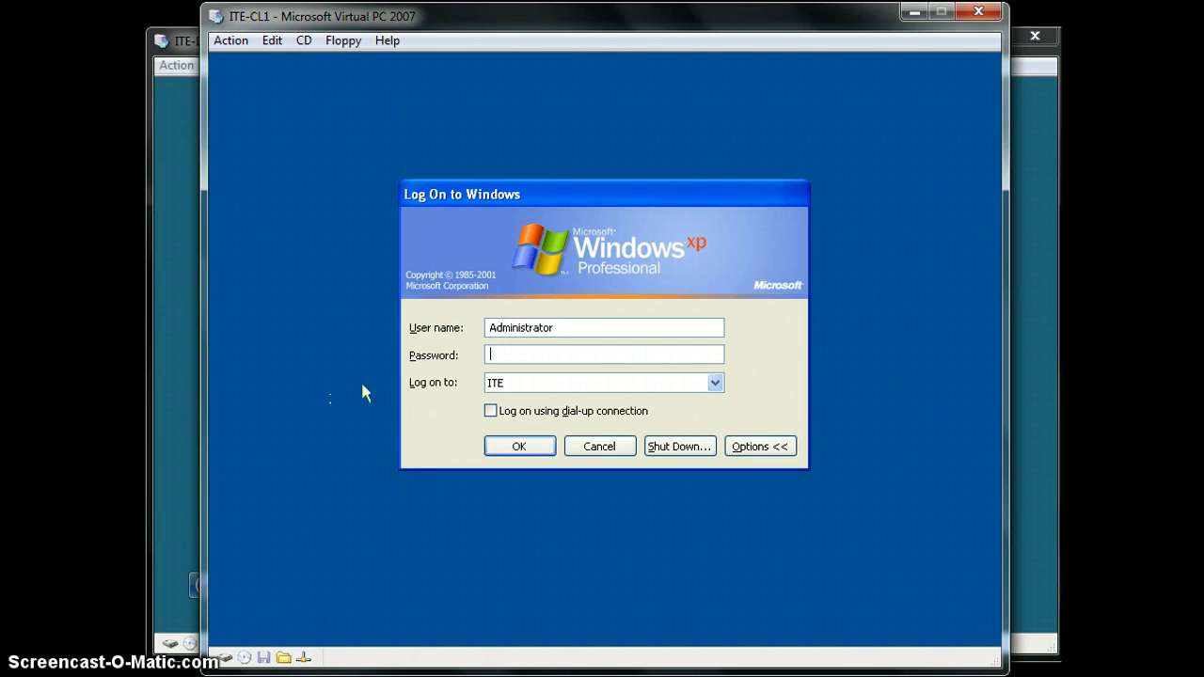
pyautogui.write('password')
pyautogui.press('Return')
pyautogui.press('super')
pyautogui.press('super')
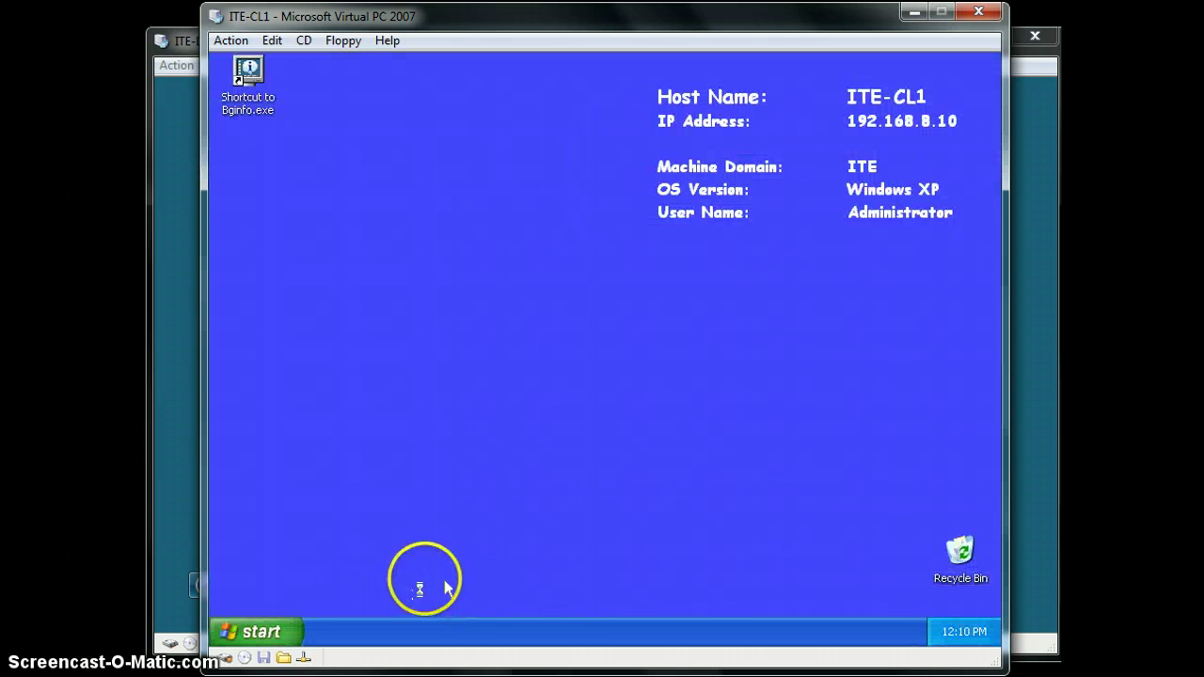
pyautogui.press('super')
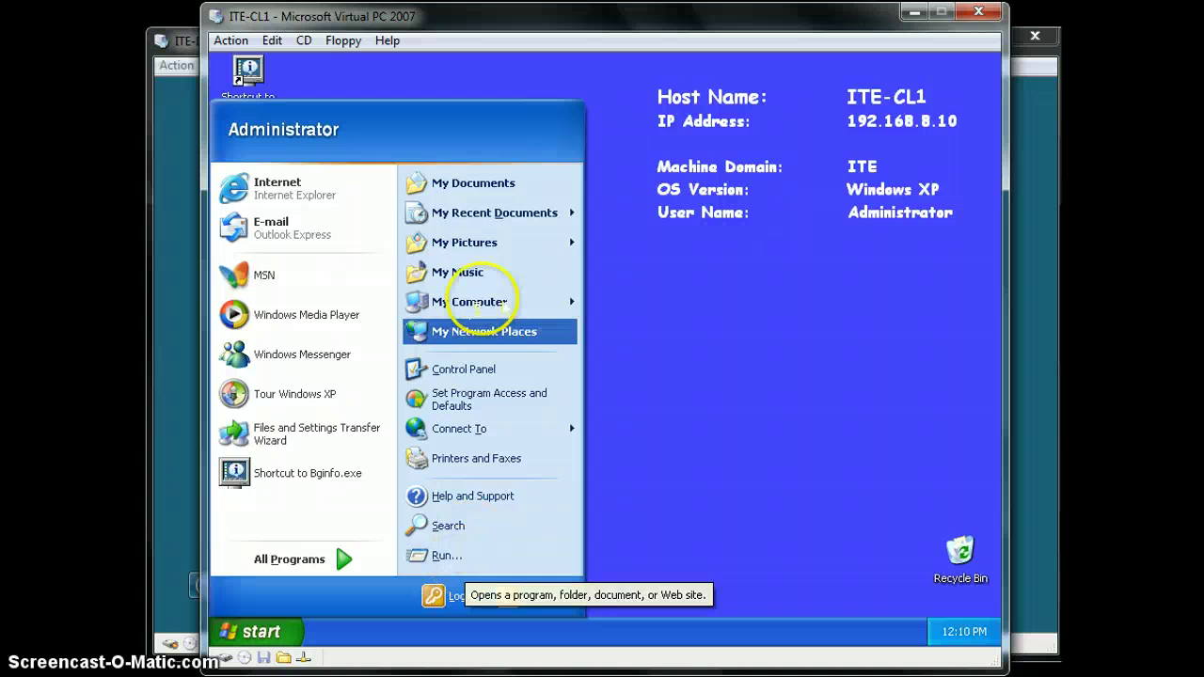
# Run gpupdate /force in a cmd prompt and close it once user and computer policy refresh
pyautogui.click(503, 556)
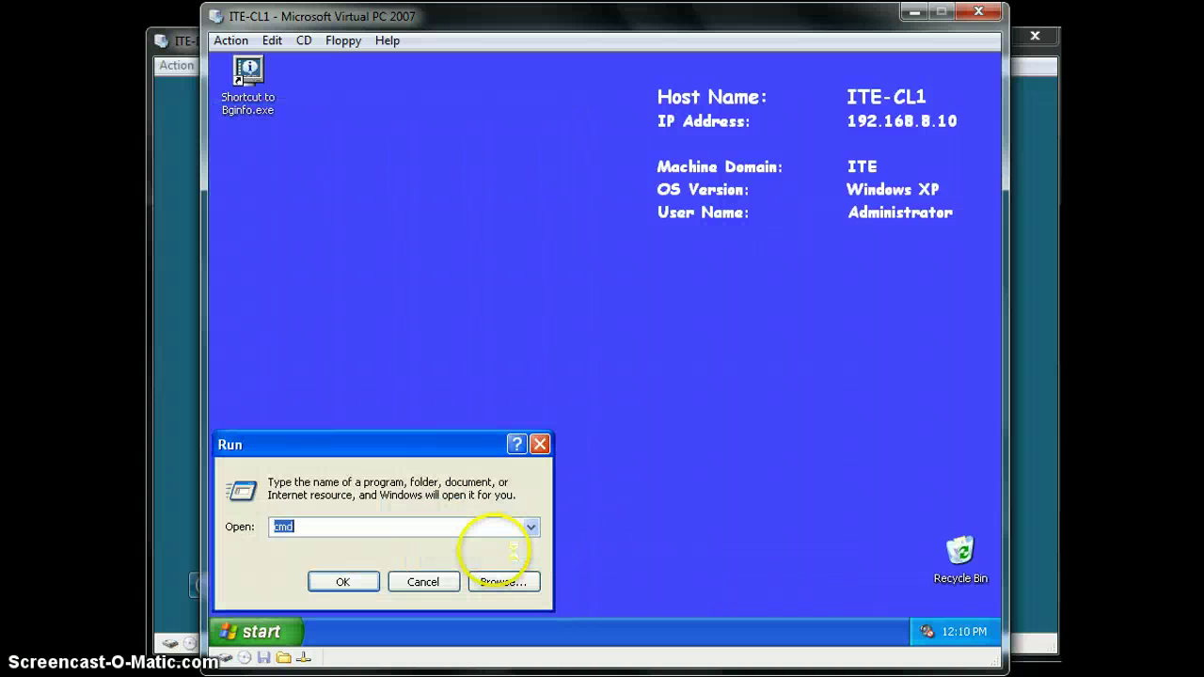
pyautogui.write('cmd')
pyautogui.press('Return')
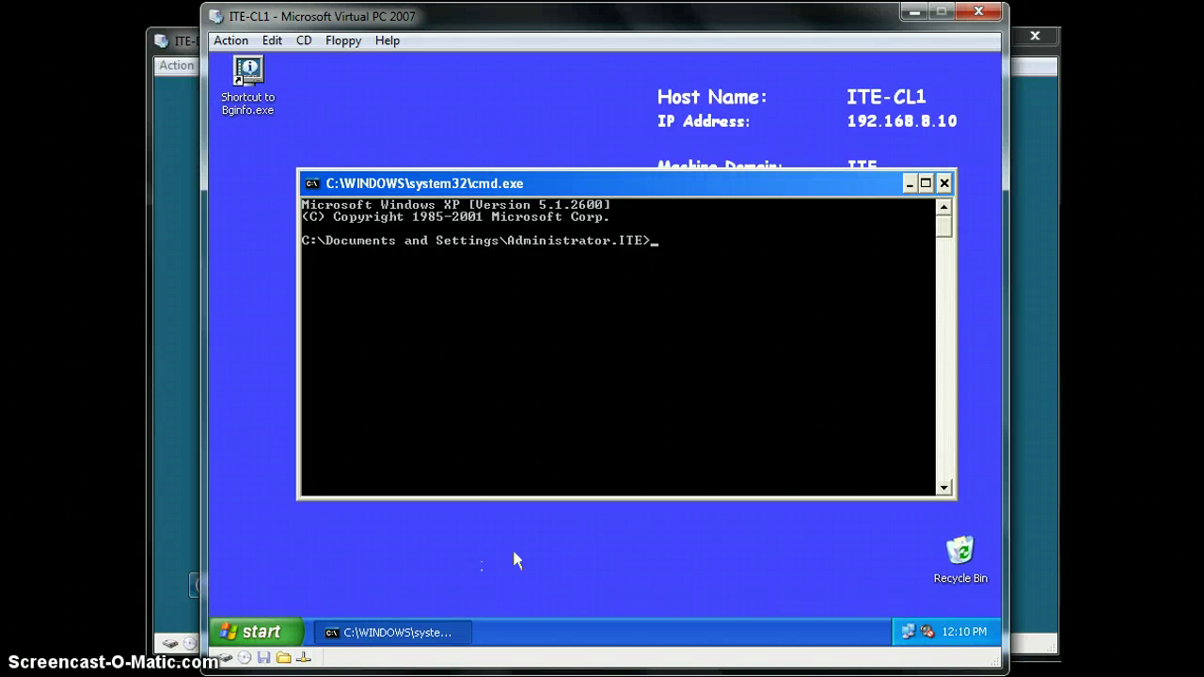
pyautogui.write('gpupdate /force')
pyautogui.press('Return')
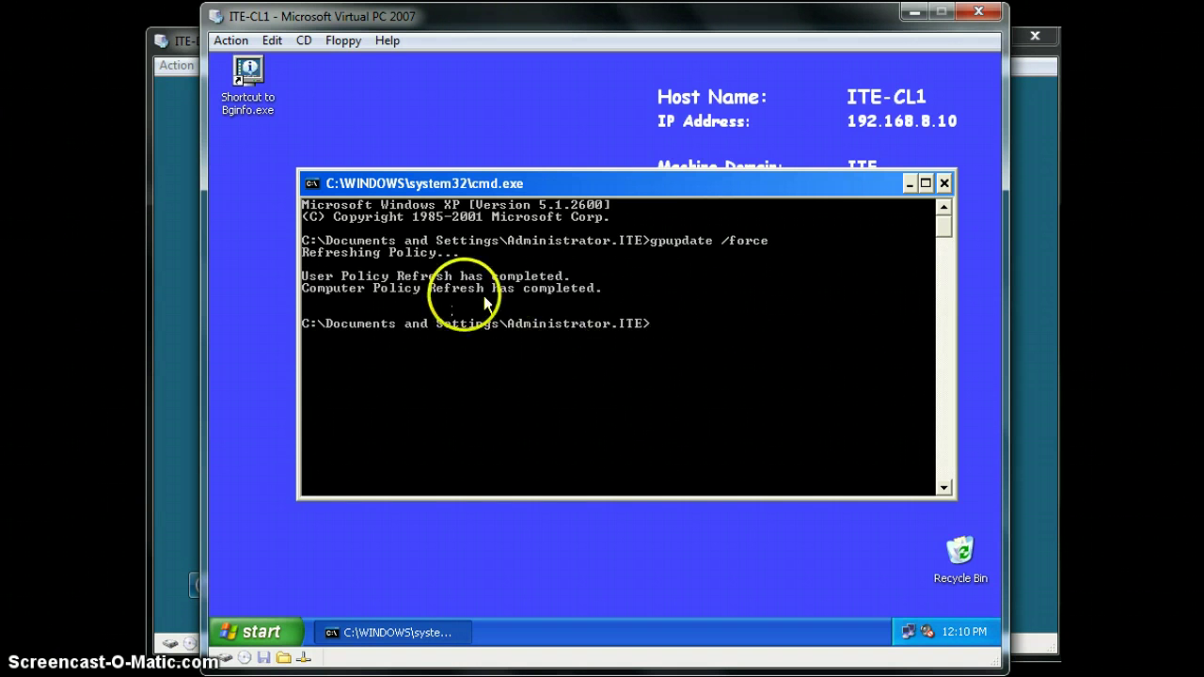
pyautogui.click(945, 184)
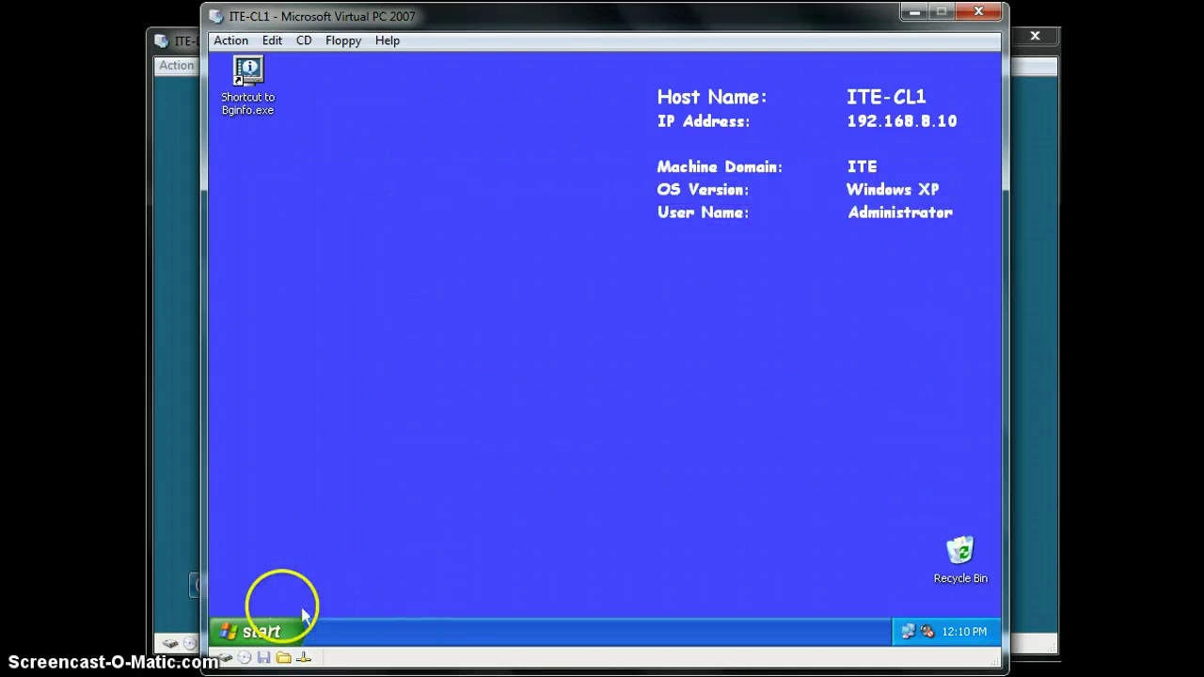
# Log off the current XP session on ITE-CL1
pyautogui.click(259, 631)
pyautogui.click(421, 592)
pyautogui.click(570, 370)
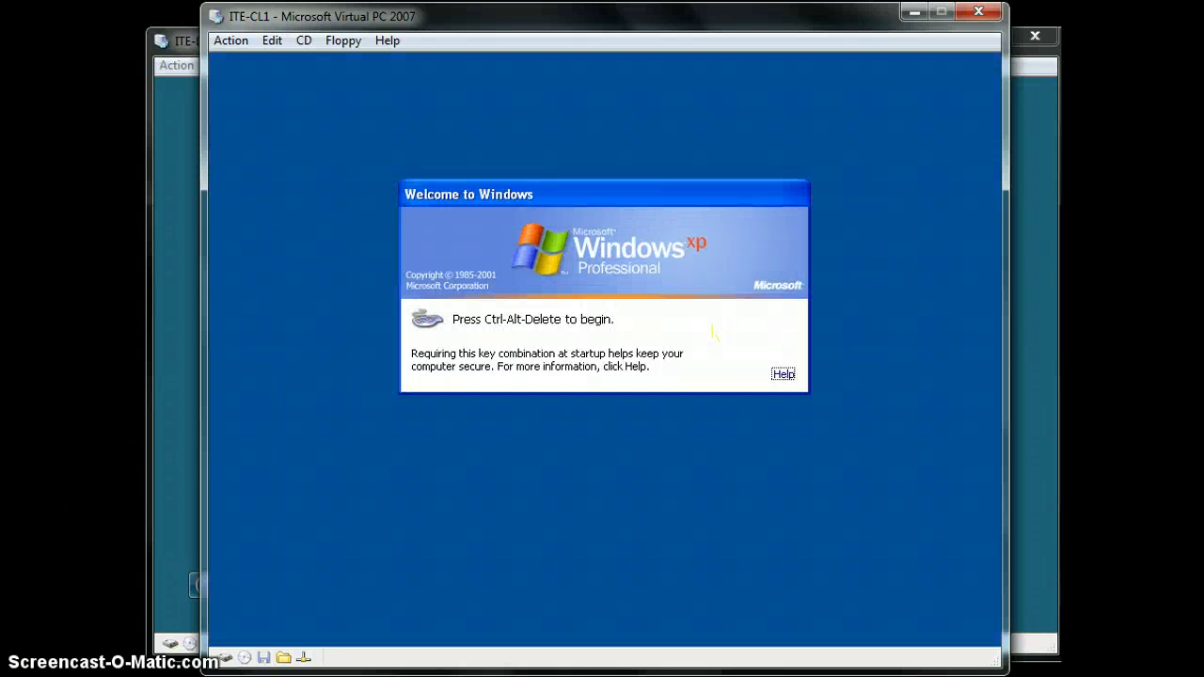
# Log back on to ITE-CL1 as Administrator, dismissing the notice and entering the account password
pyautogui.hotkey('ctrl', 'alt', 'Delete')
pyautogui.press('Return')
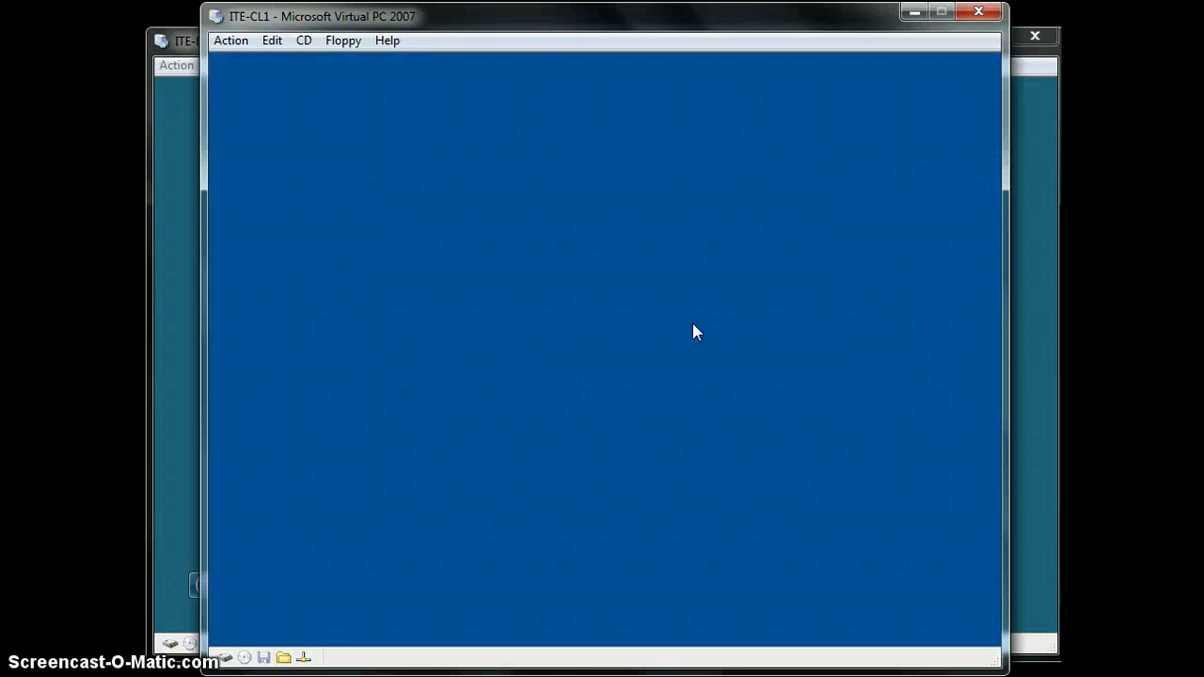
pyautogui.click(759, 366)
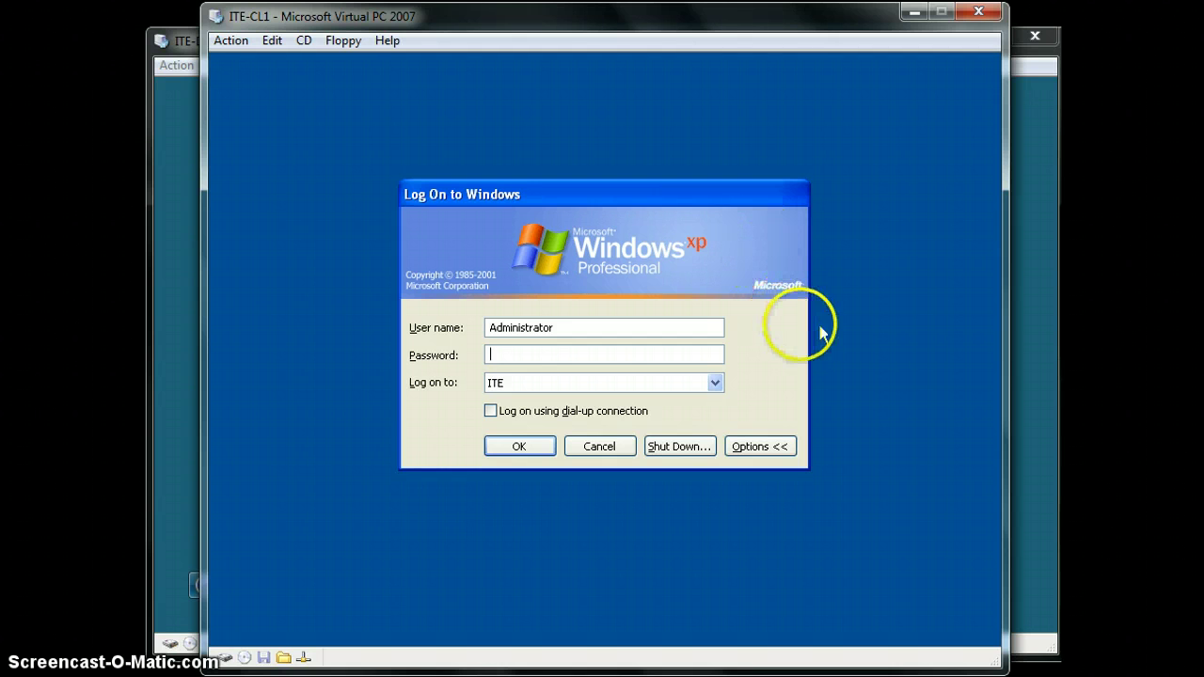
pyautogui.write('Pa$$w0rd')
pyautogui.press('Return')
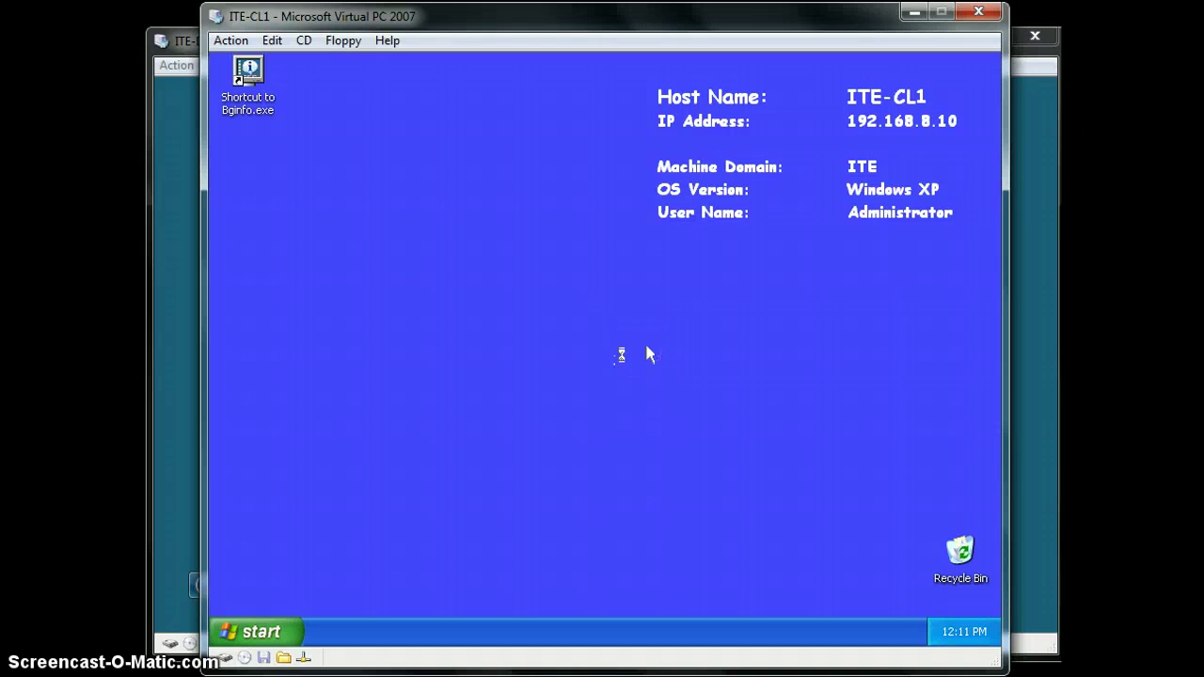
# Open Local Disk (C:) from My Computer on the XP client
pyautogui.press('super')
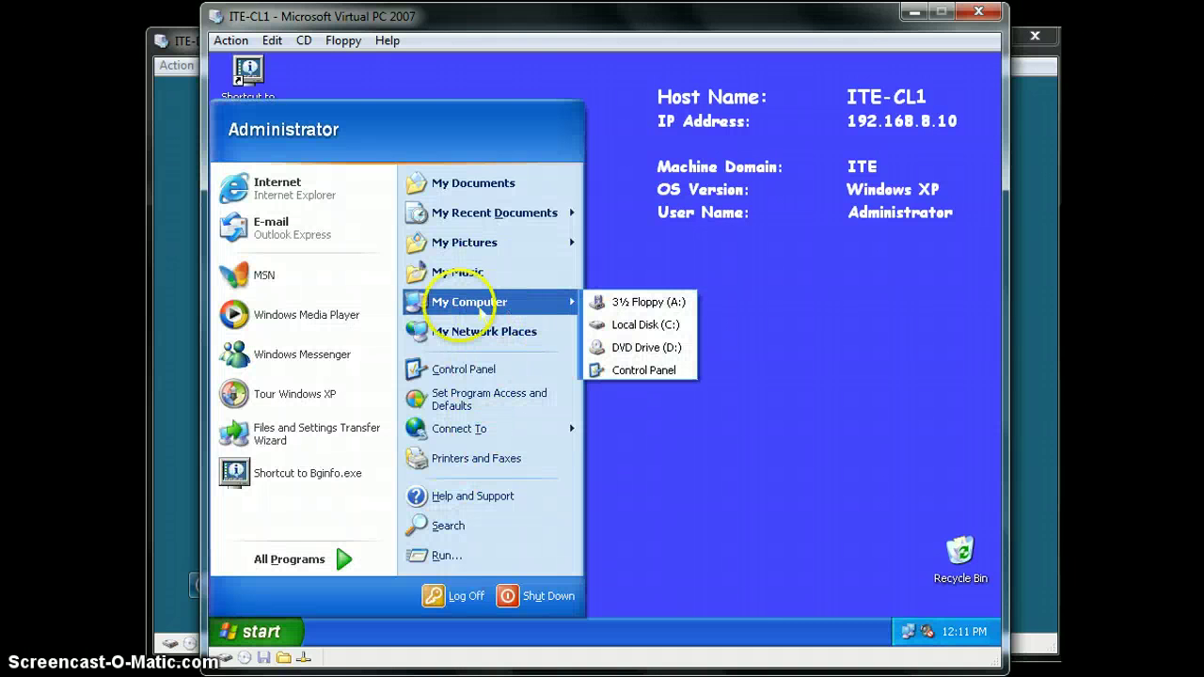
pyautogui.moveTo(481, 314)
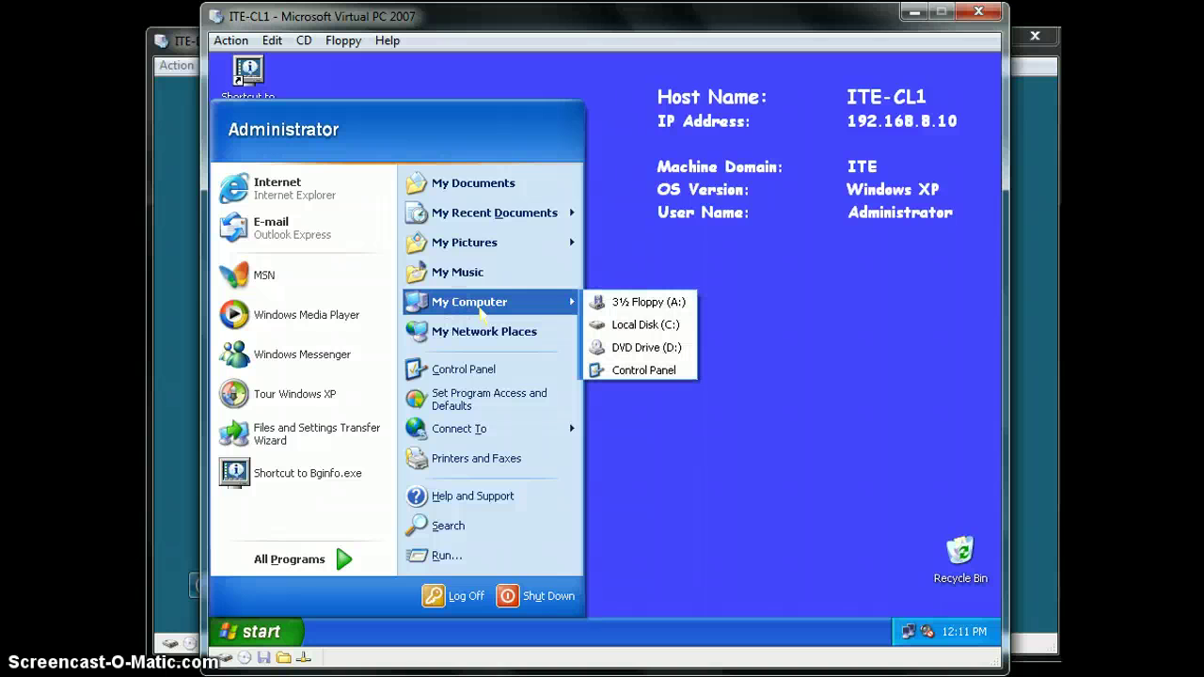
pyautogui.click(667, 327)
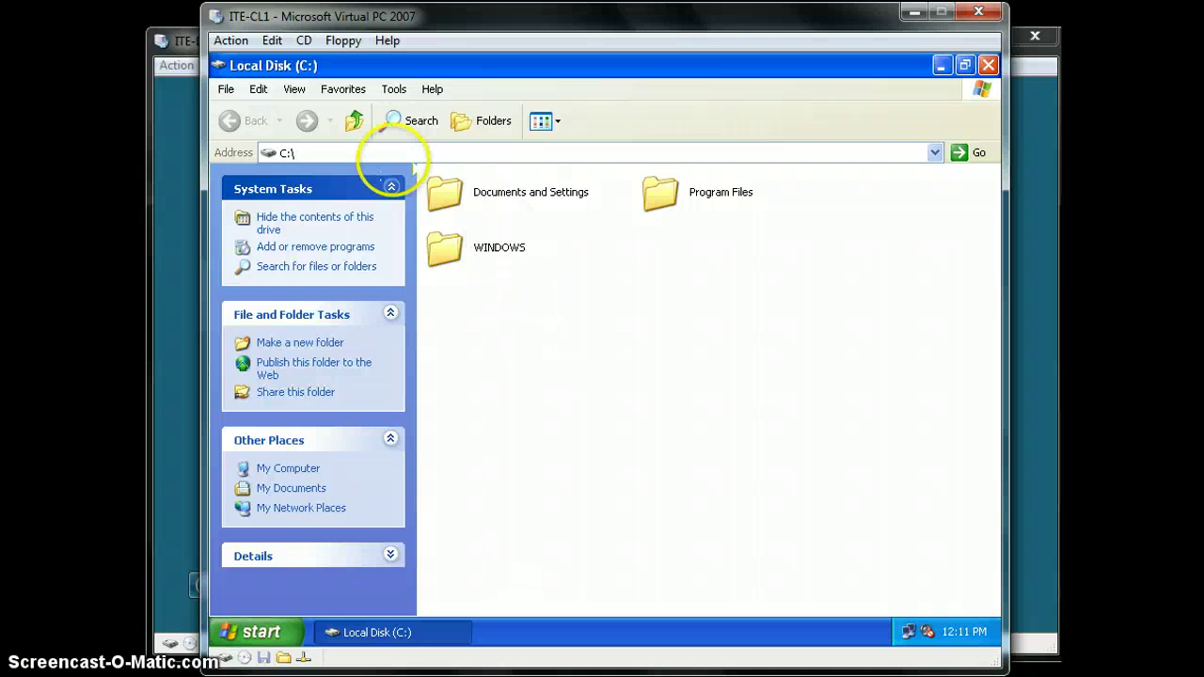
pyautogui.rightClick(603, 354)
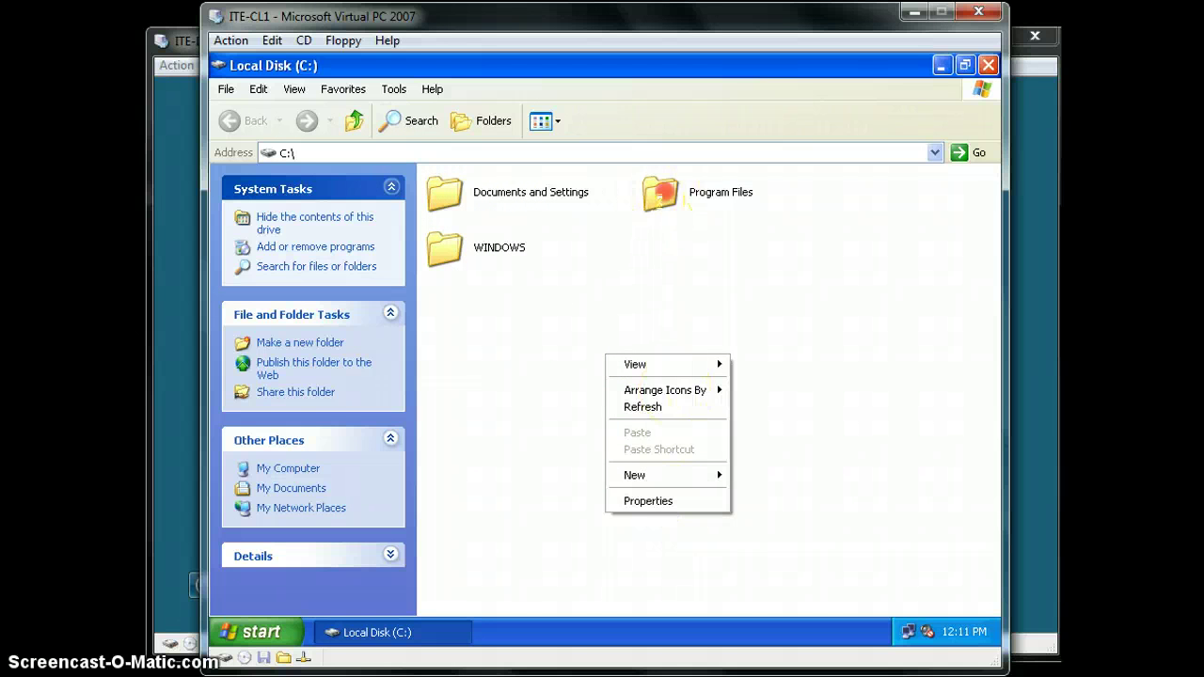
# Review the Program Files folder's Sharing and Security tabs, then bring the ITE-DC1 window forward
pyautogui.rightClick(659, 192)
pyautogui.click(705, 399)
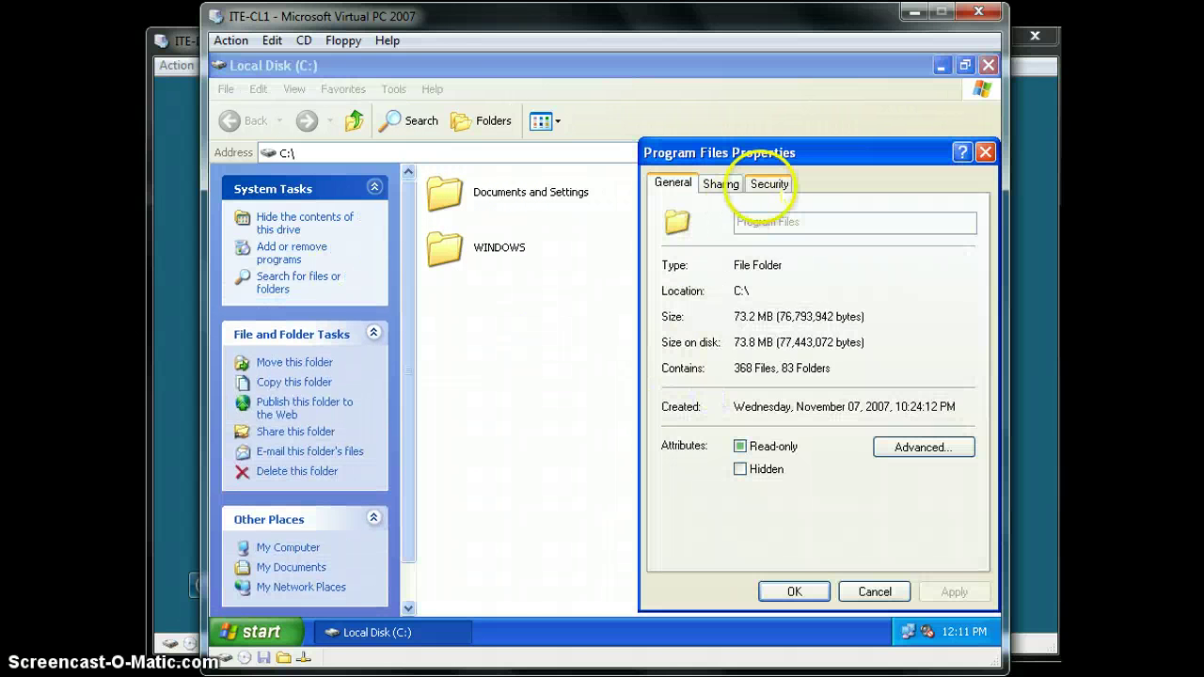
pyautogui.click(718, 184)
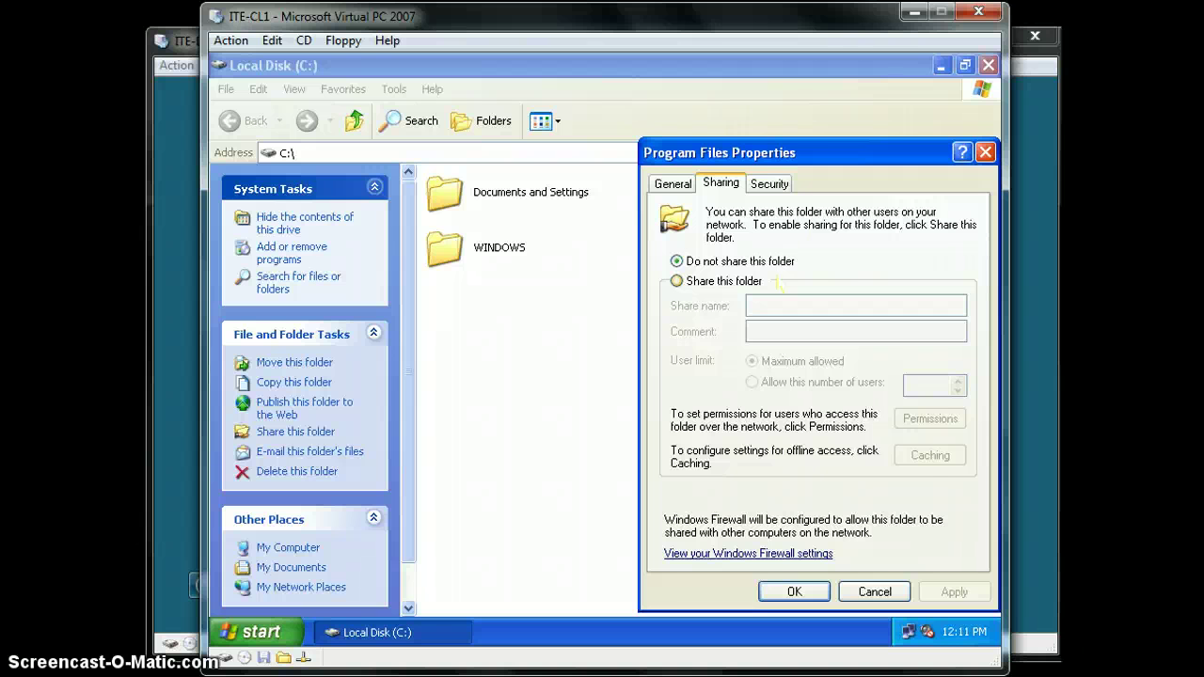
pyautogui.click(769, 183)
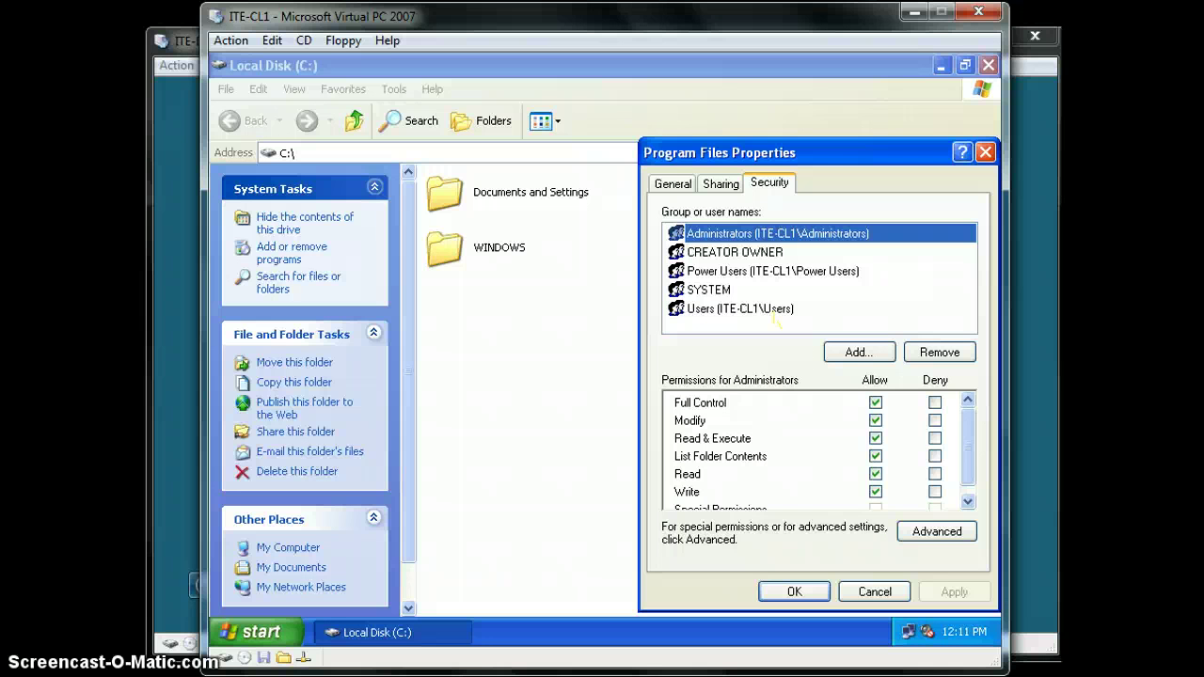
pyautogui.click(169, 40)
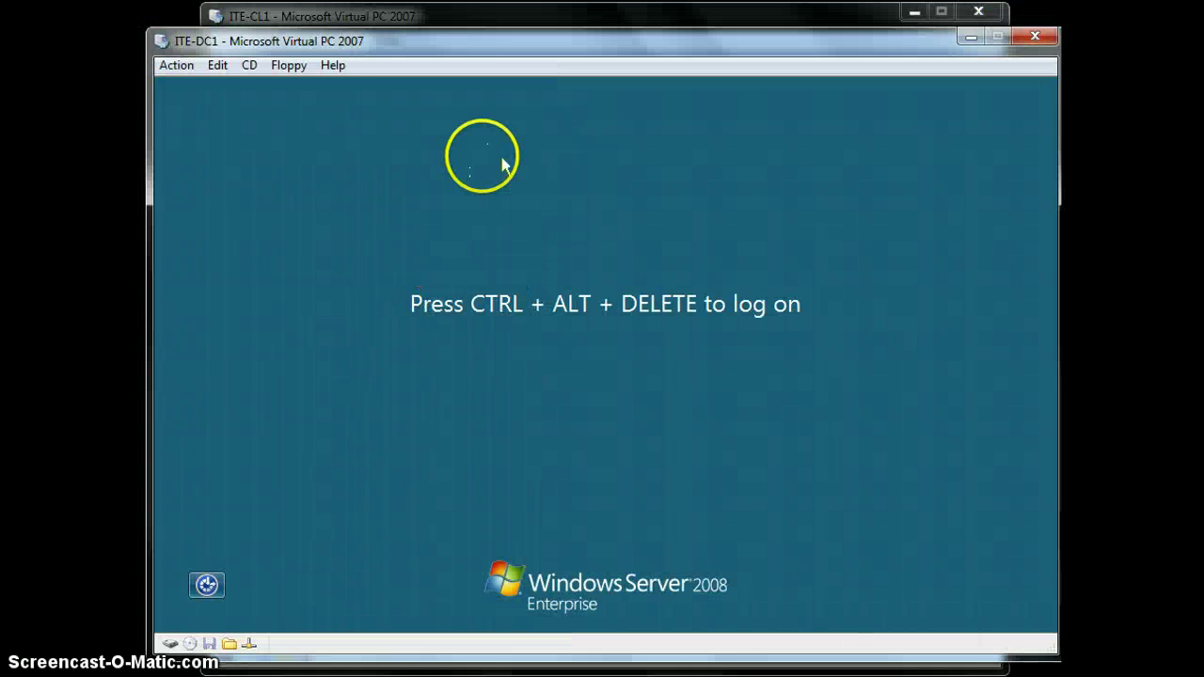
# Log on to ITE-DC1 as Administrator with the account password
pyautogui.hotkey('alt', 'Delete')
pyautogui.write('****')
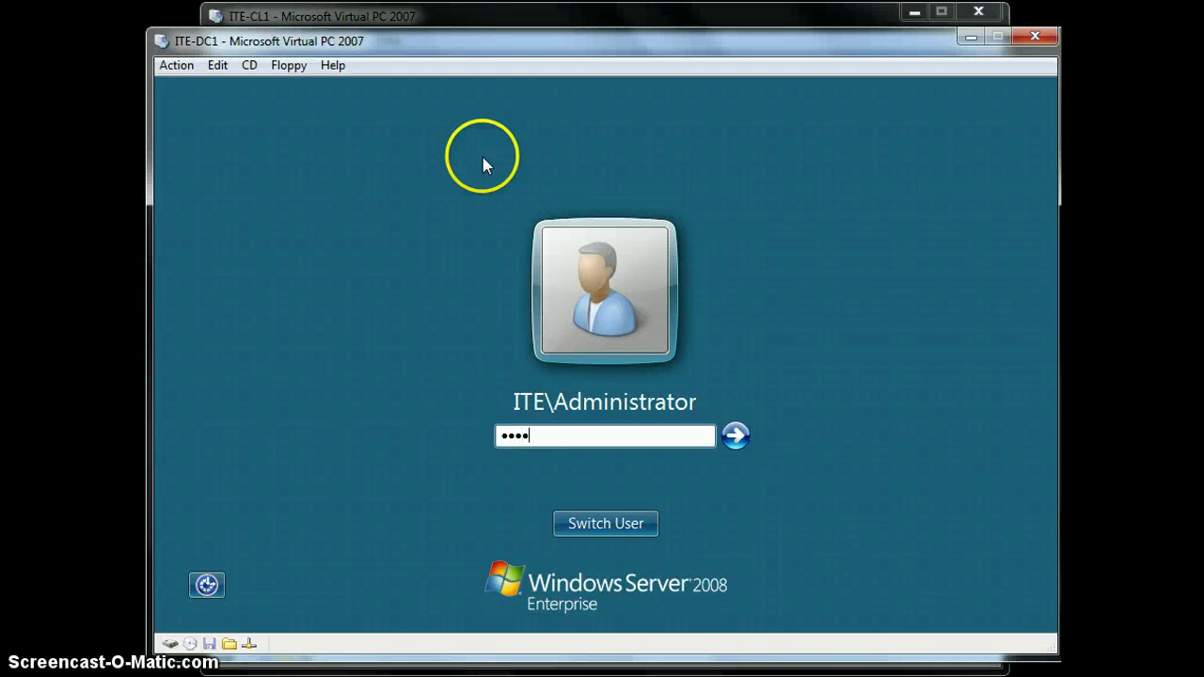
pyautogui.write('**')
pyautogui.press('Return')
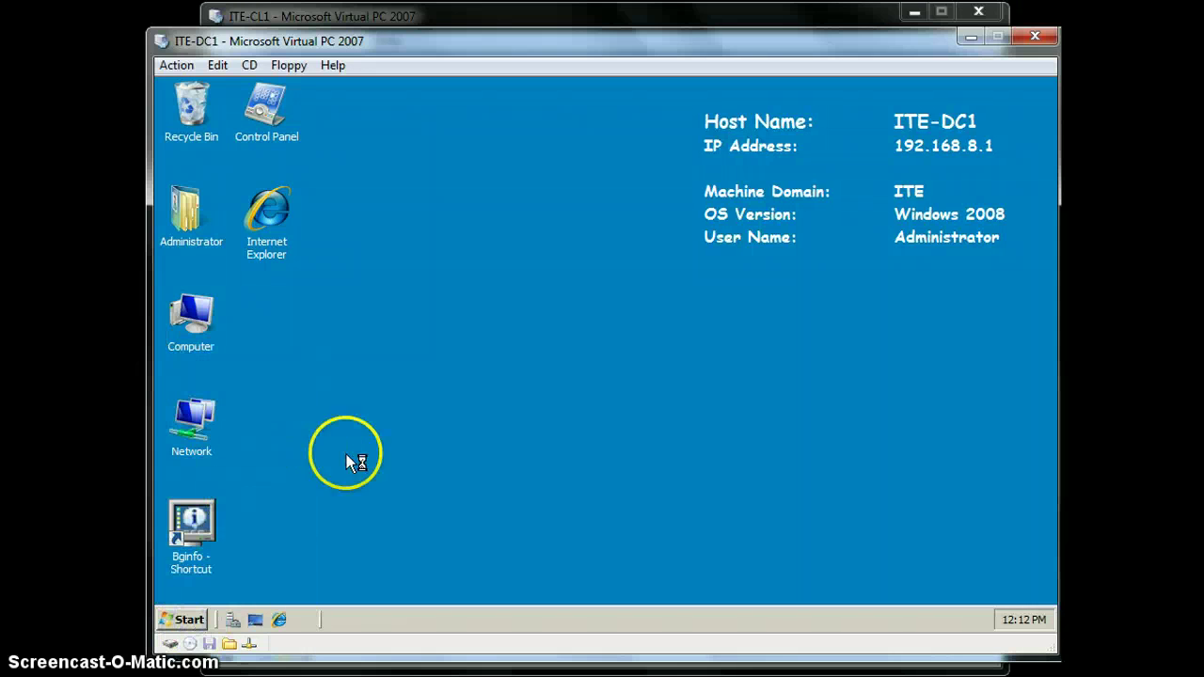
# Briefly open and close Computer, then show the Administrative Tools list under Programs
pyautogui.doubleClick(198, 317)
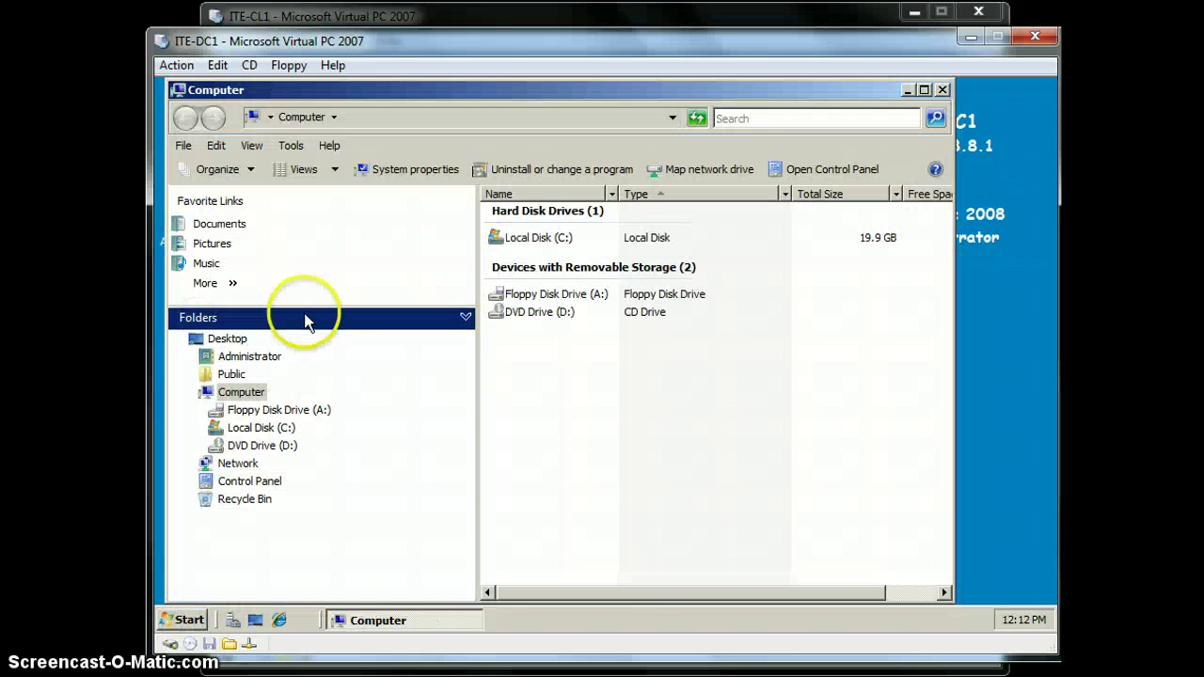
pyautogui.click(941, 89)
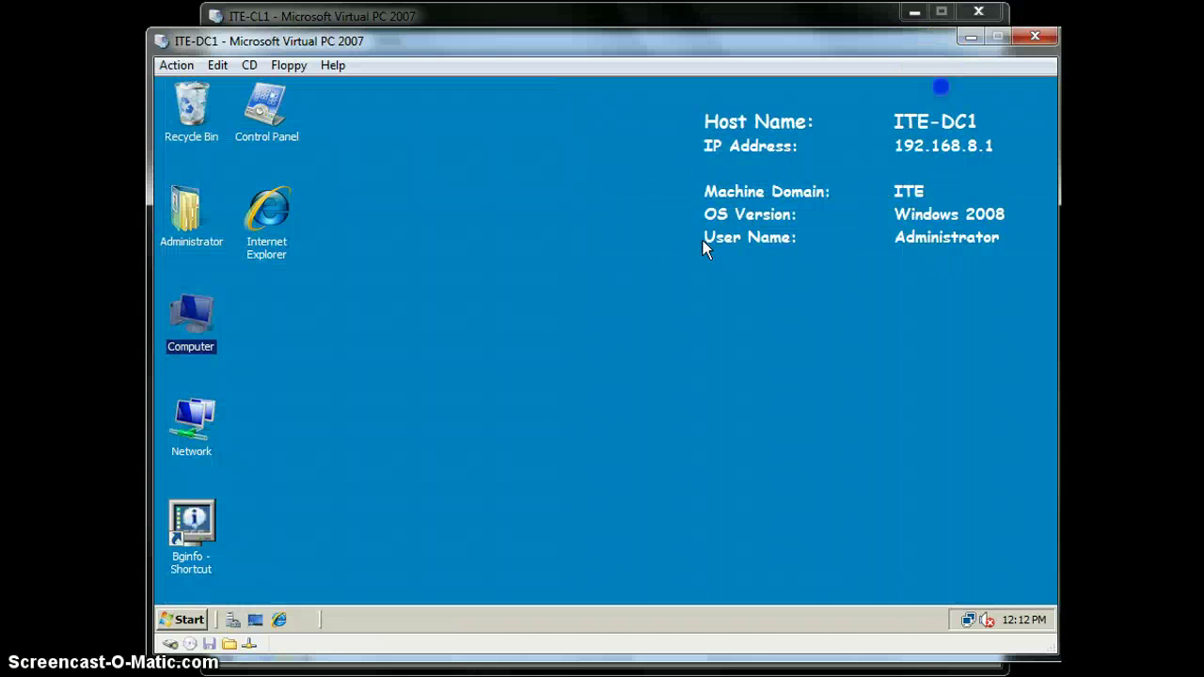
pyautogui.click(208, 612)
pyautogui.moveTo(287, 384)
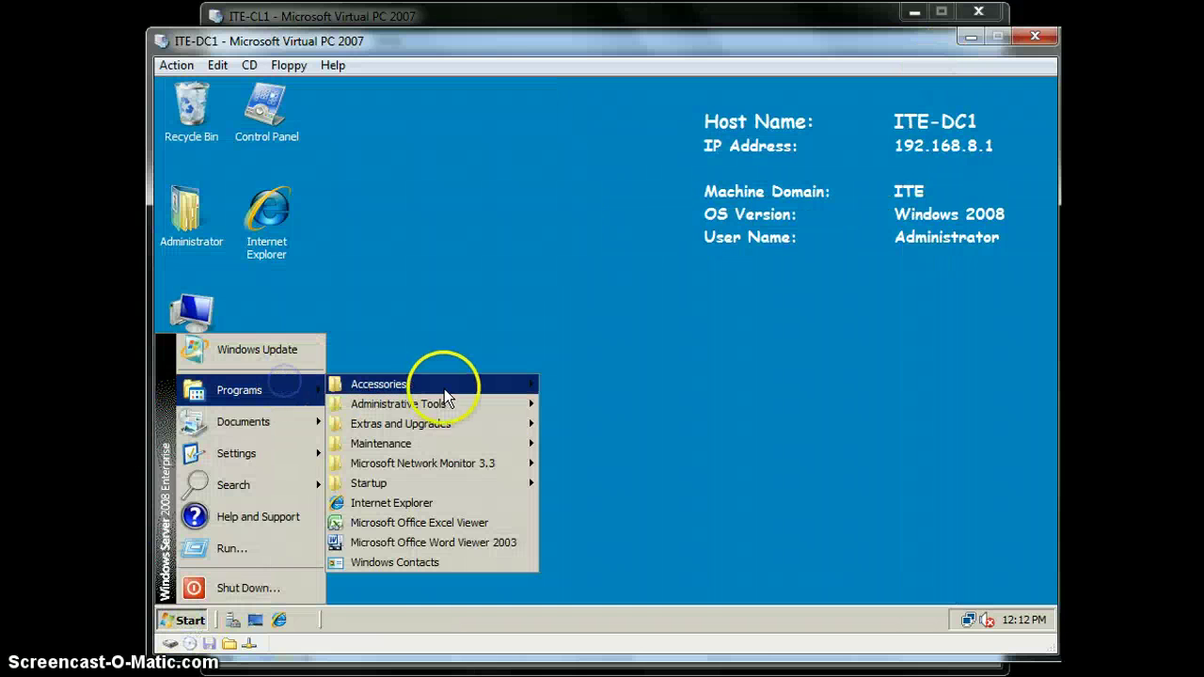
pyautogui.moveTo(481, 412)
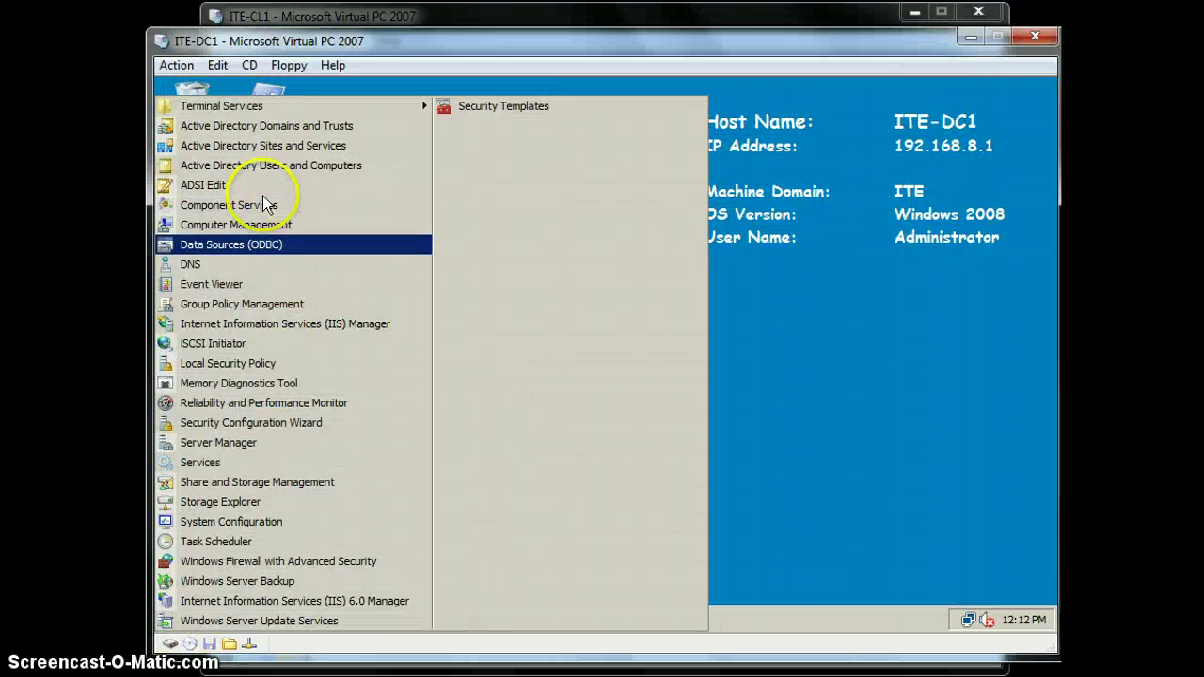
# Launch Group Policy Management, expand the OUs and Group Policy Objects, and inspect XPSecurity's link and scope
pyautogui.click(292, 307)
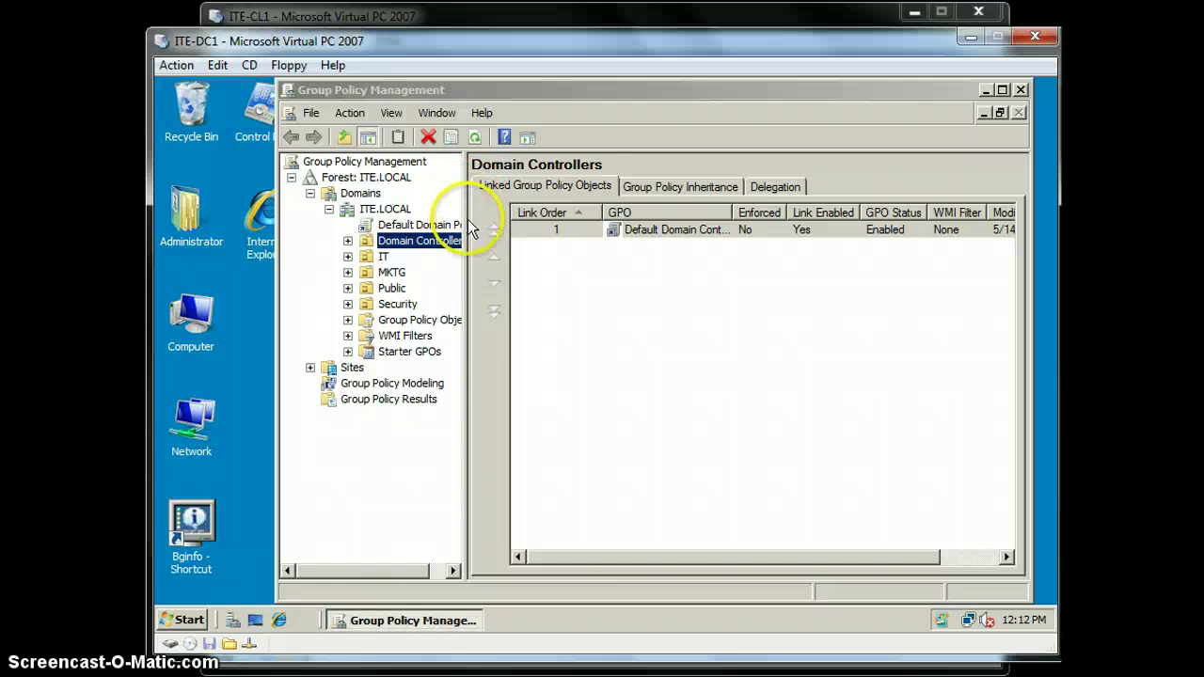
pyautogui.moveTo(466, 233); pyautogui.dragTo(612, 225)
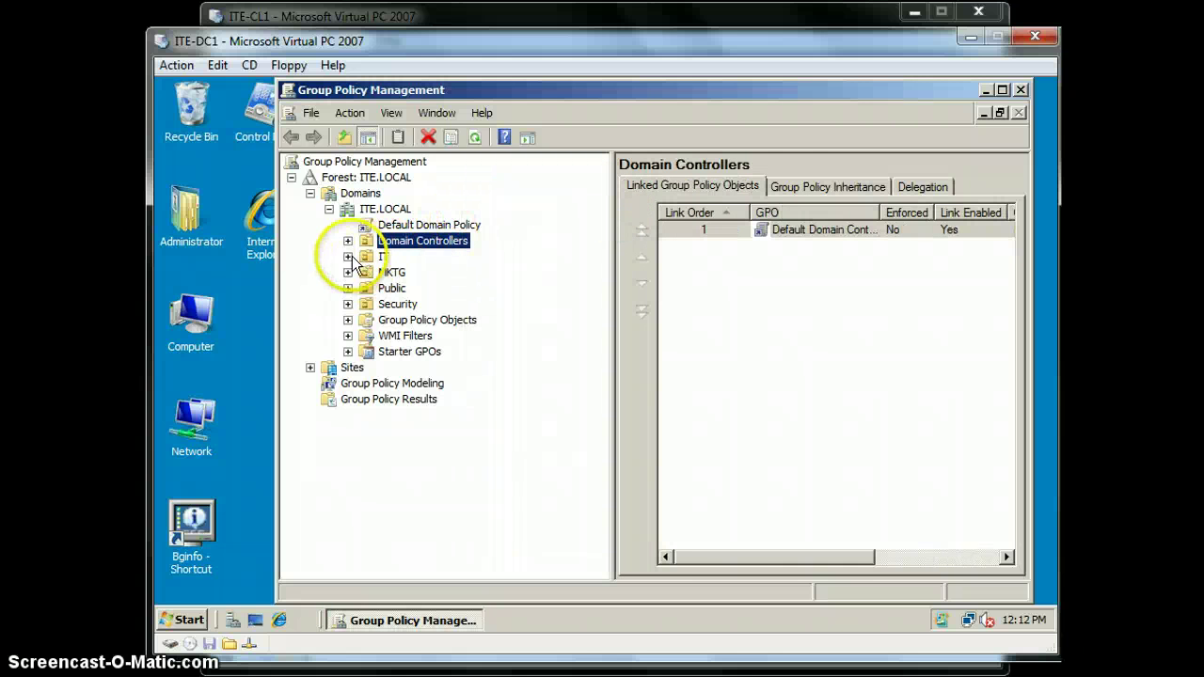
pyautogui.click(348, 272)
pyautogui.click(348, 288)
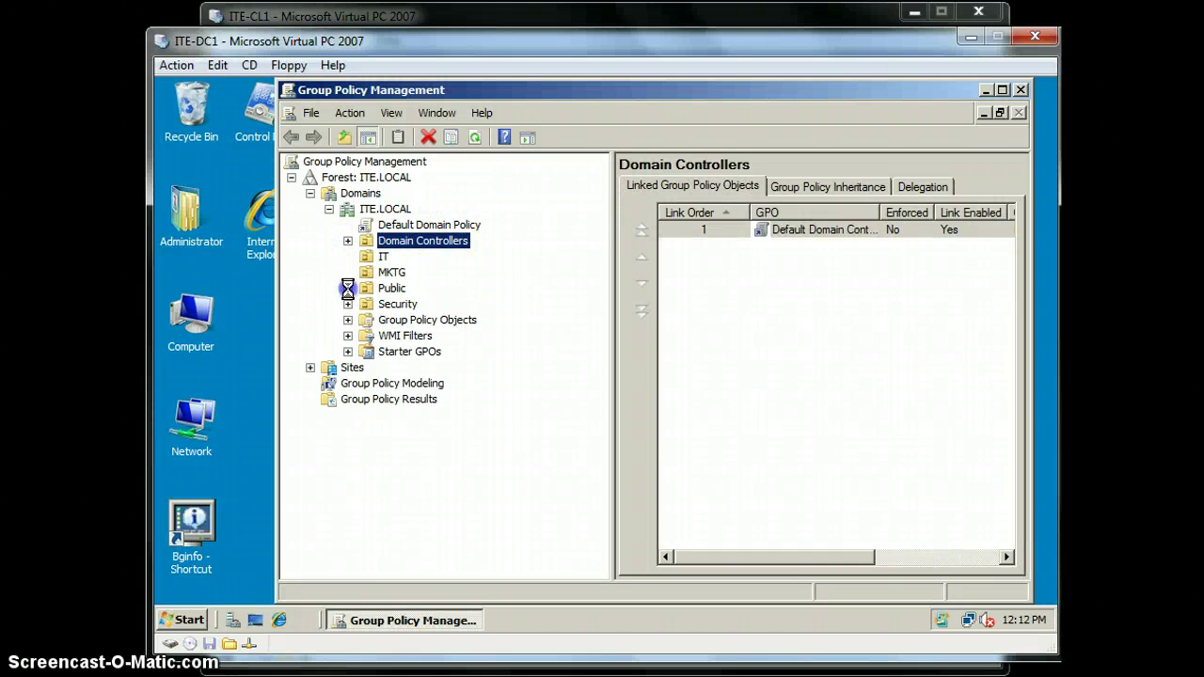
pyautogui.click(348, 303)
pyautogui.click(348, 336)
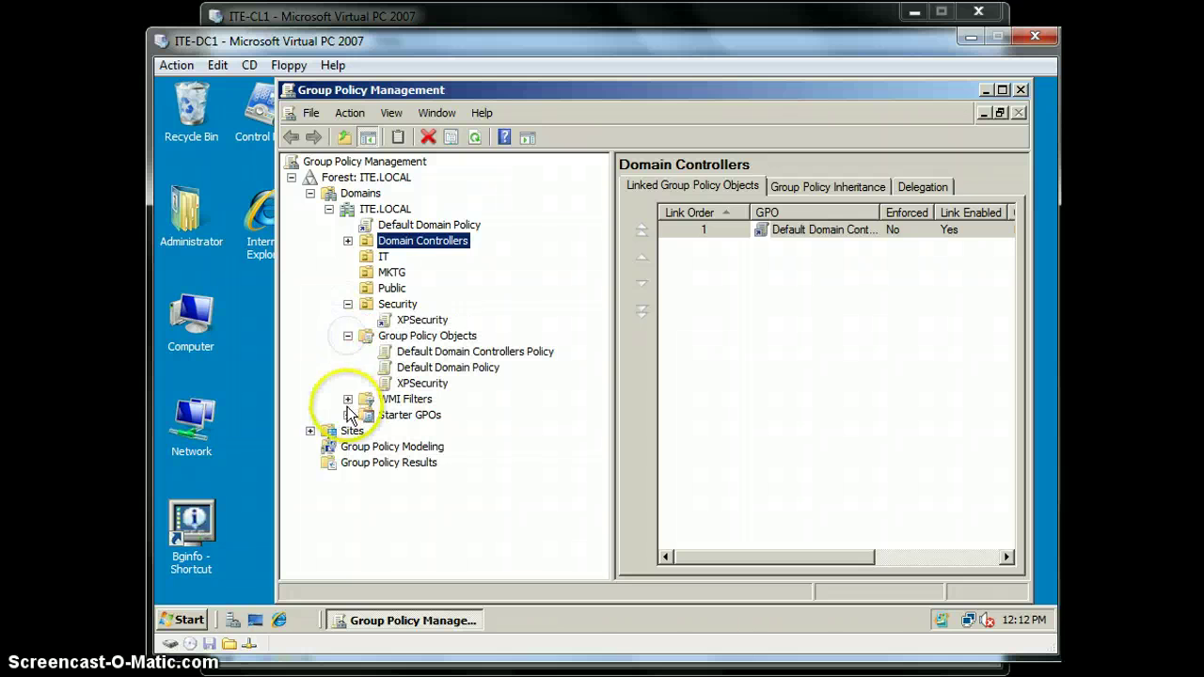
pyautogui.click(348, 399)
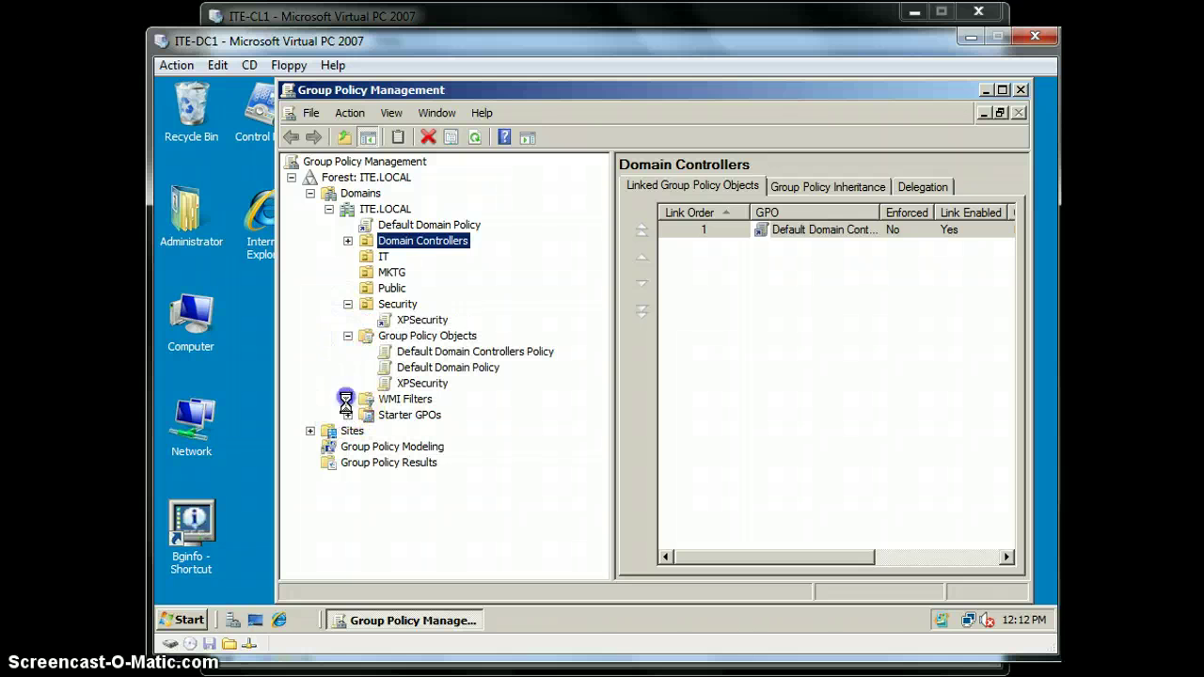
pyautogui.click(421, 320)
pyautogui.click(763, 382)
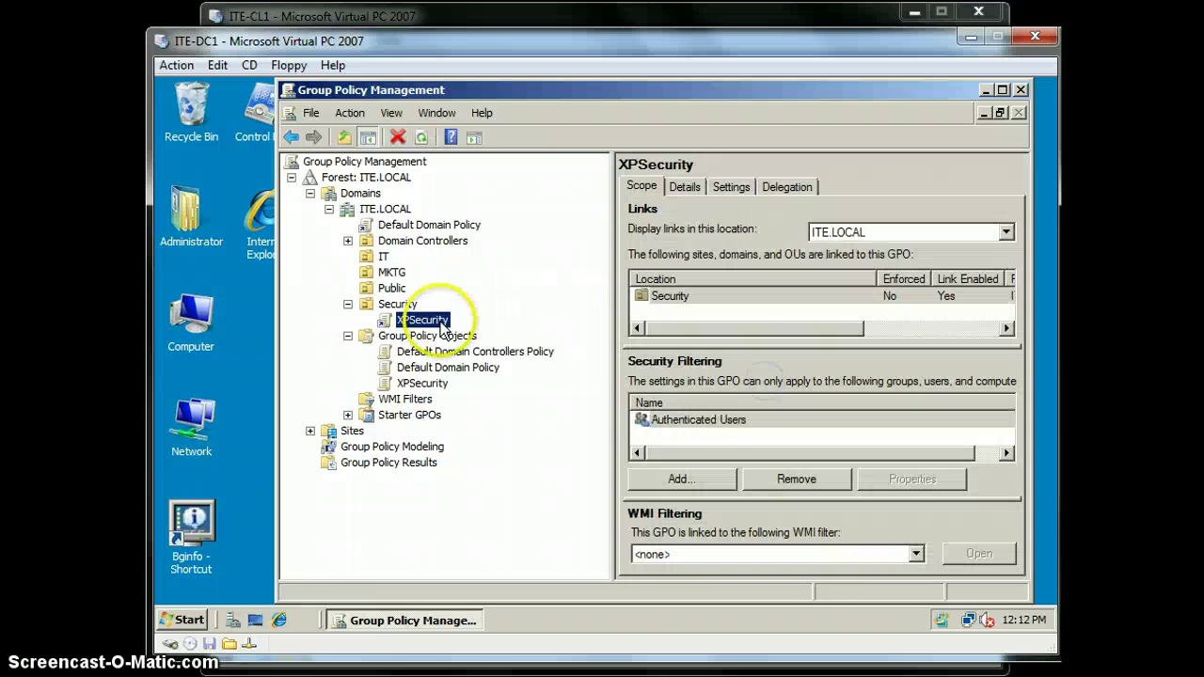
pyautogui.click(421, 383)
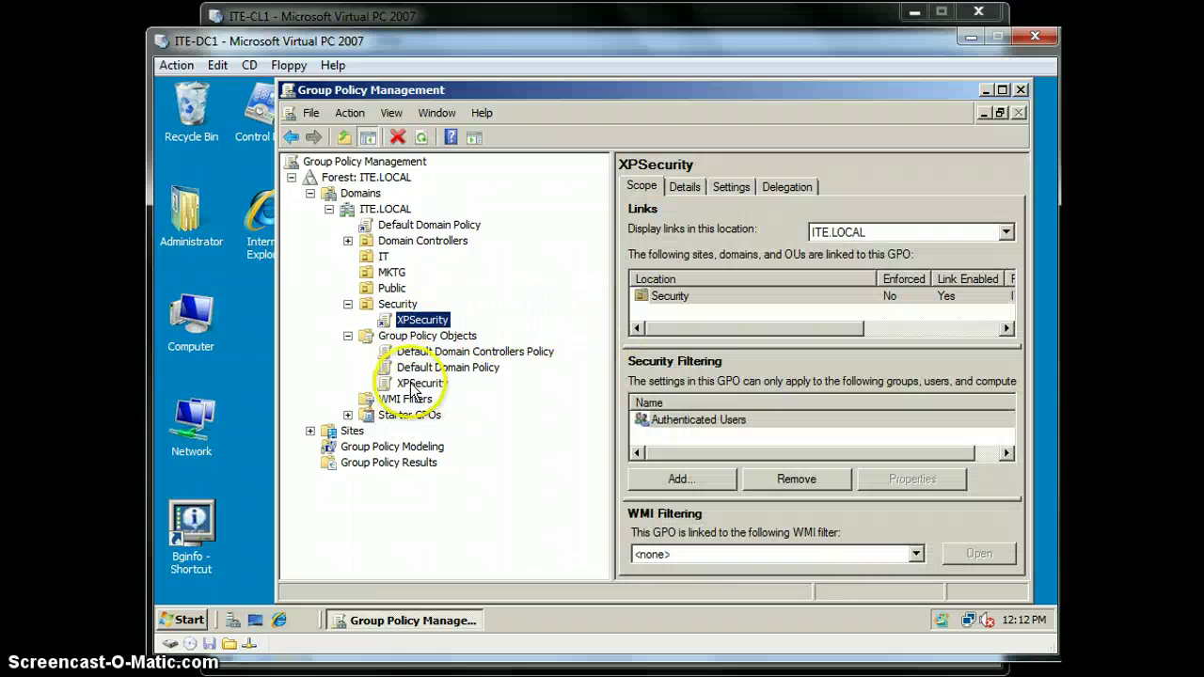
# Edit XPSecurity and expand Computer Configuration > Policies > Windows Settings > Security Settings
pyautogui.rightClick(423, 382)
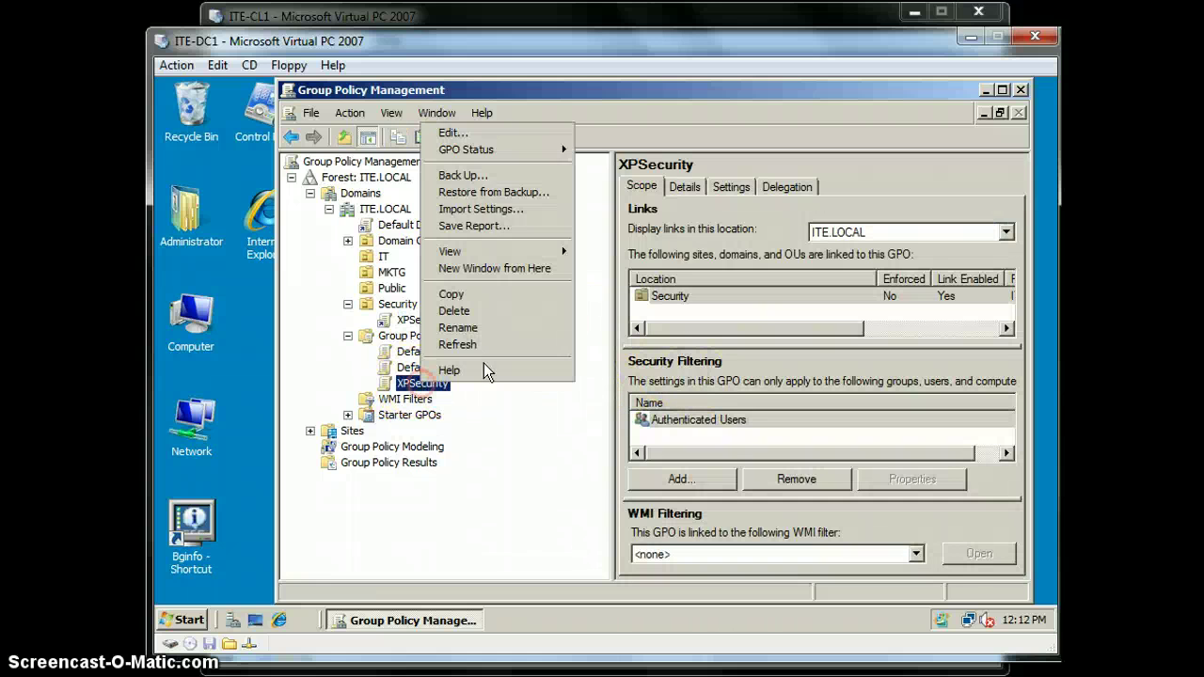
pyautogui.click(475, 124)
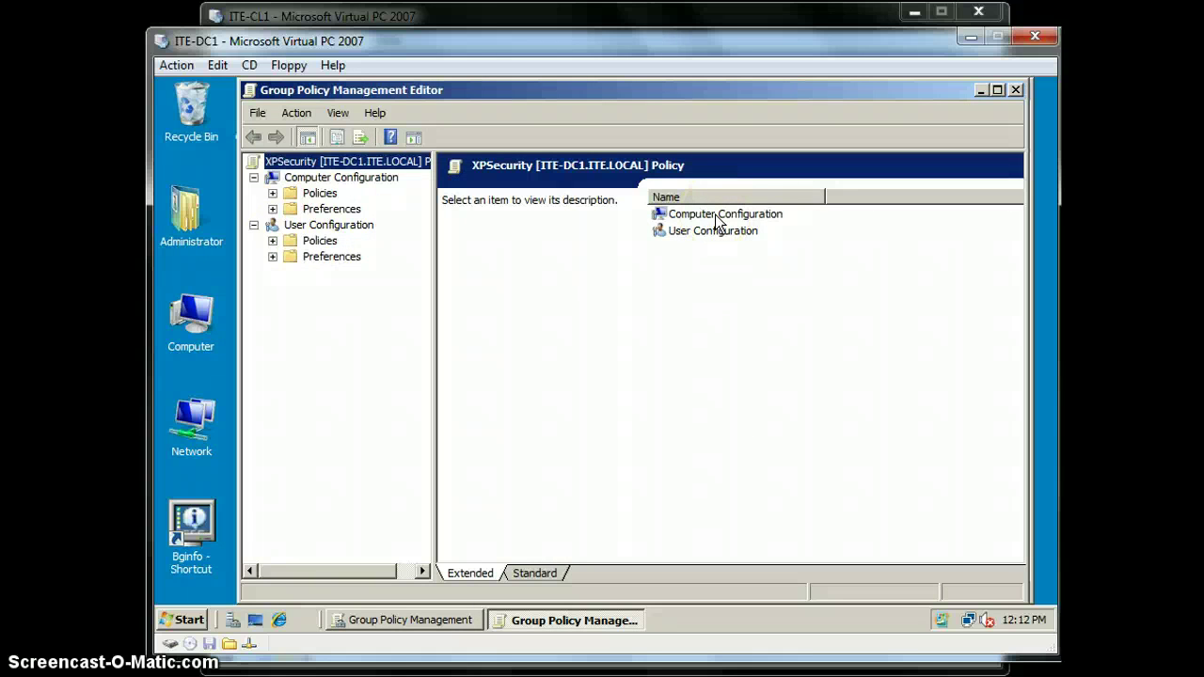
pyautogui.click(717, 218)
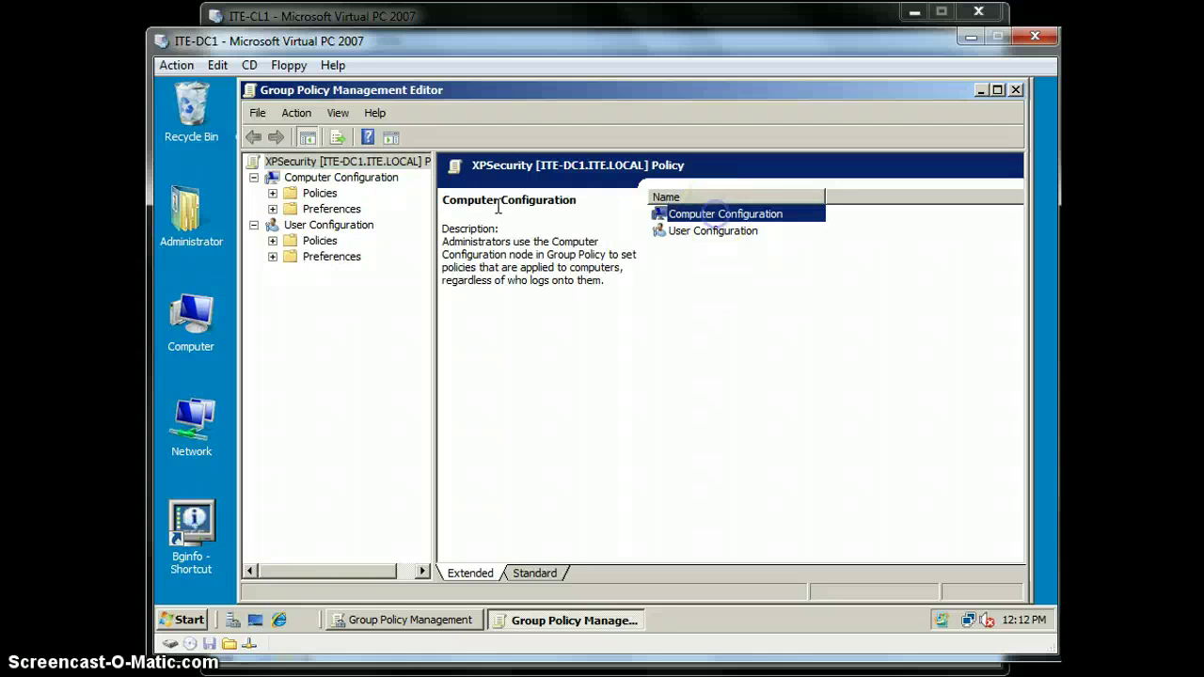
pyautogui.click(271, 193)
pyautogui.click(292, 241)
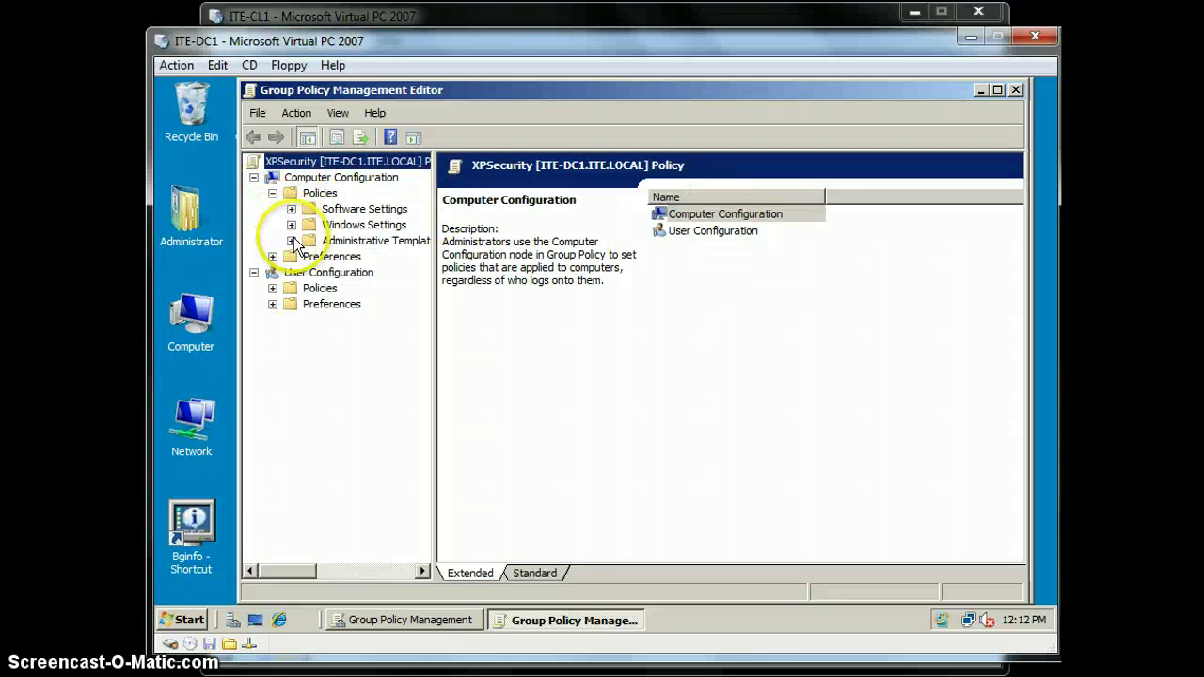
pyautogui.click(292, 225)
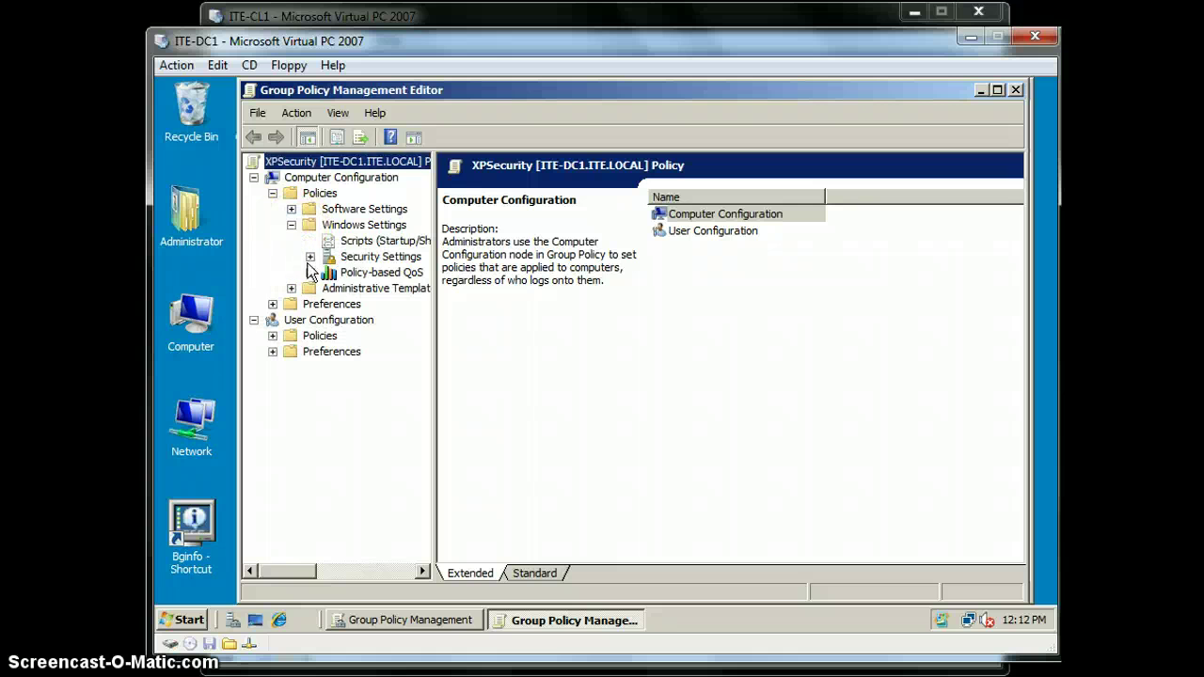
pyautogui.click(310, 257)
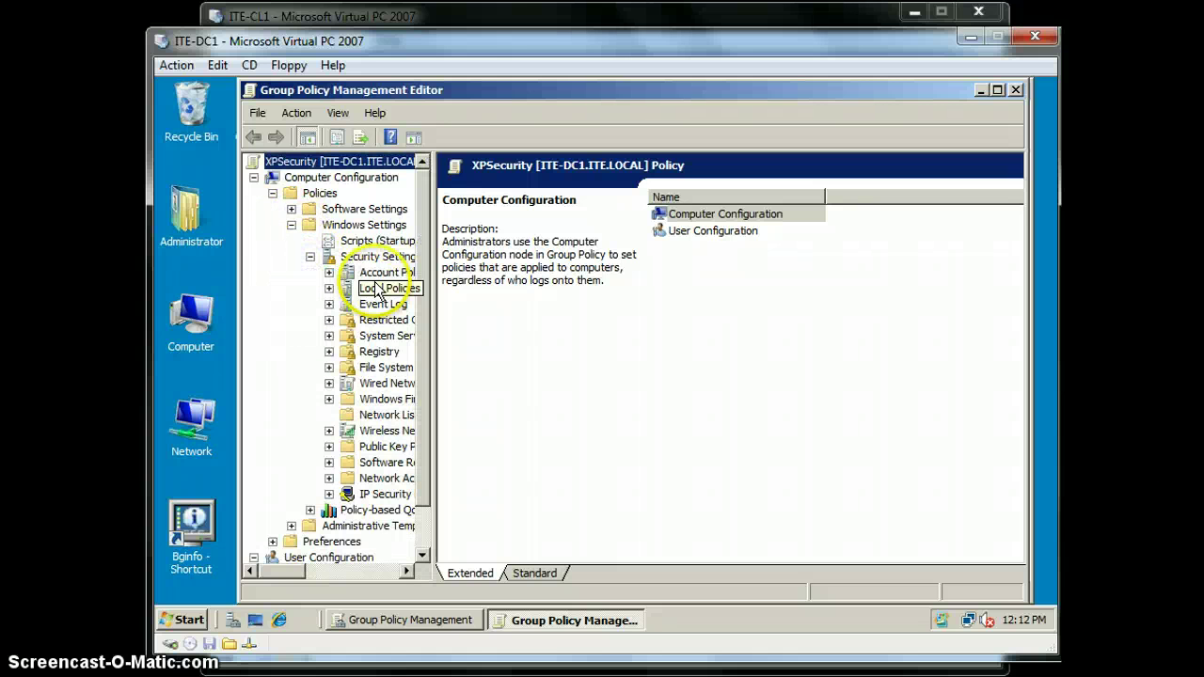
# Expand Local Policies and list the Security Options policies, including Rename administrator account set to XPAdmin
pyautogui.moveTo(432, 349); pyautogui.dragTo(557, 346)
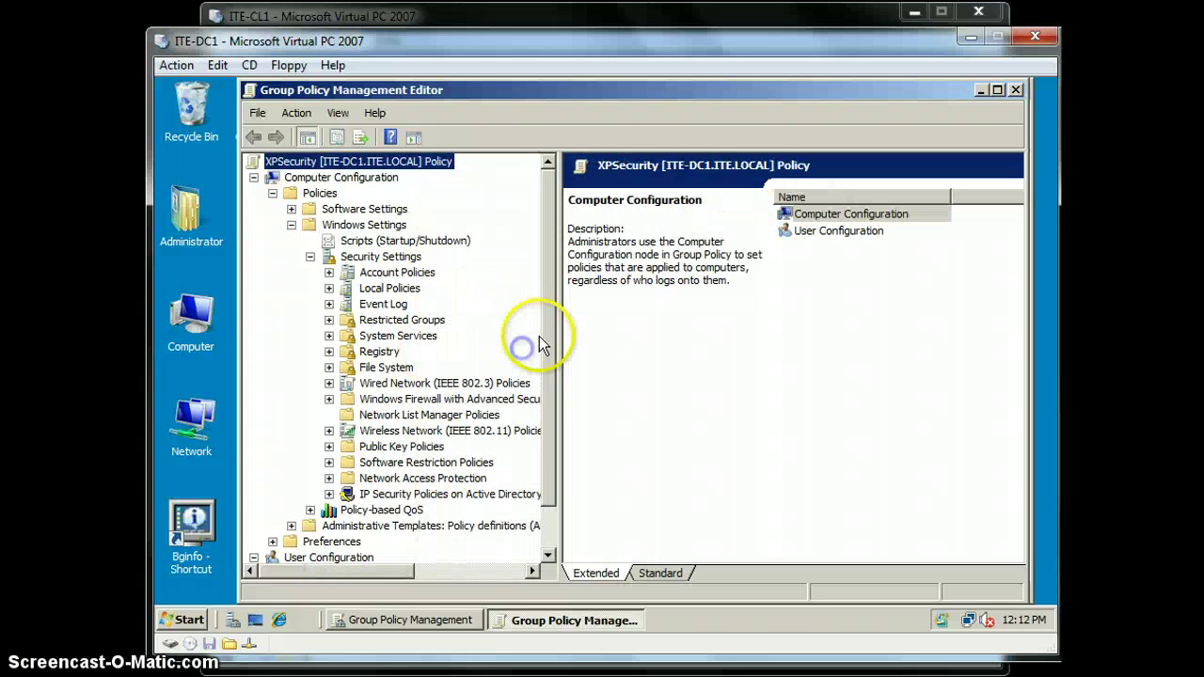
pyautogui.click(328, 288)
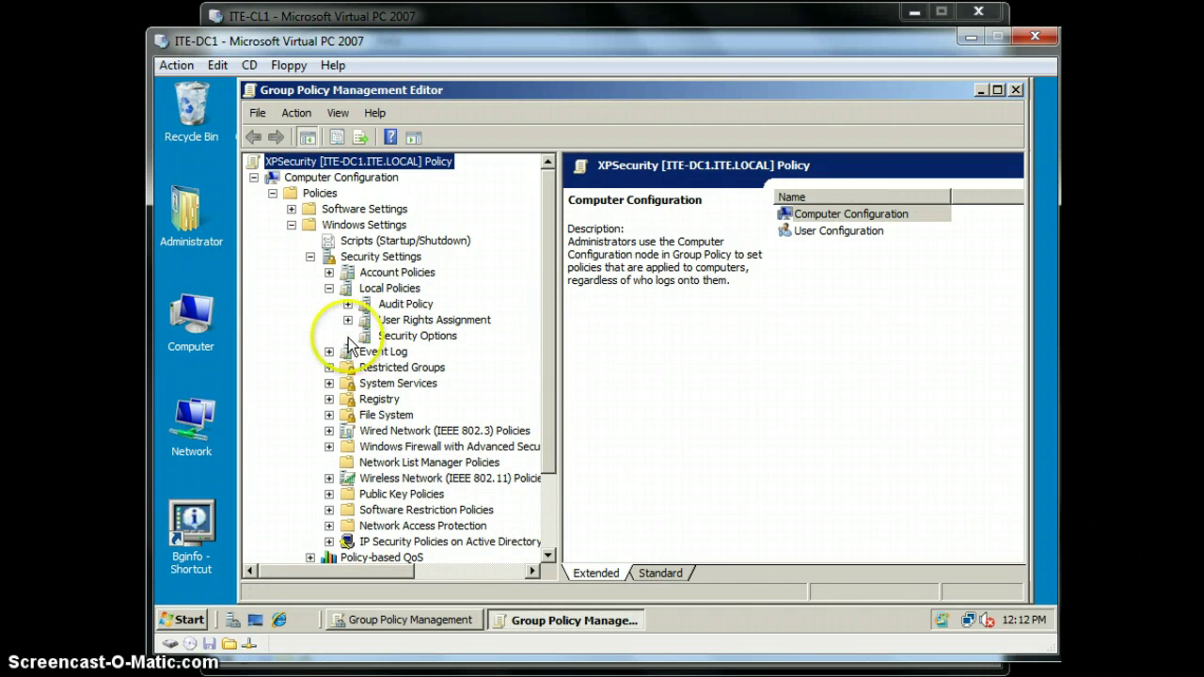
pyautogui.click(348, 336)
pyautogui.click(415, 335)
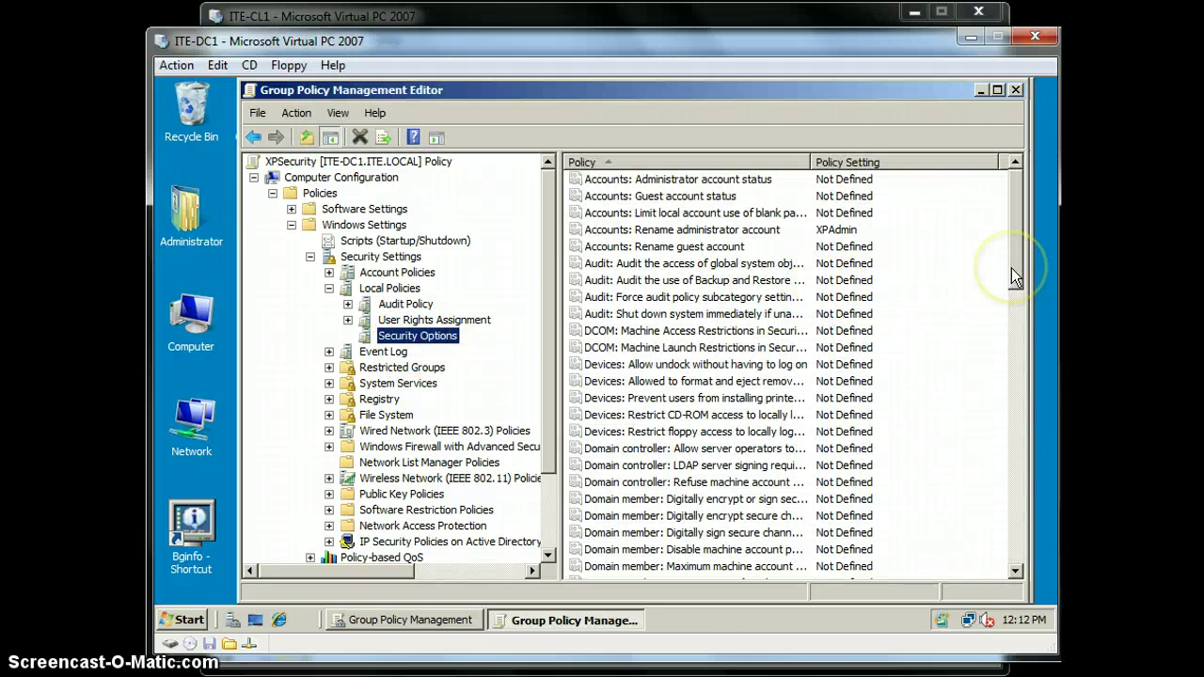
pyautogui.moveTo(1012, 268); pyautogui.dragTo(1013, 280)
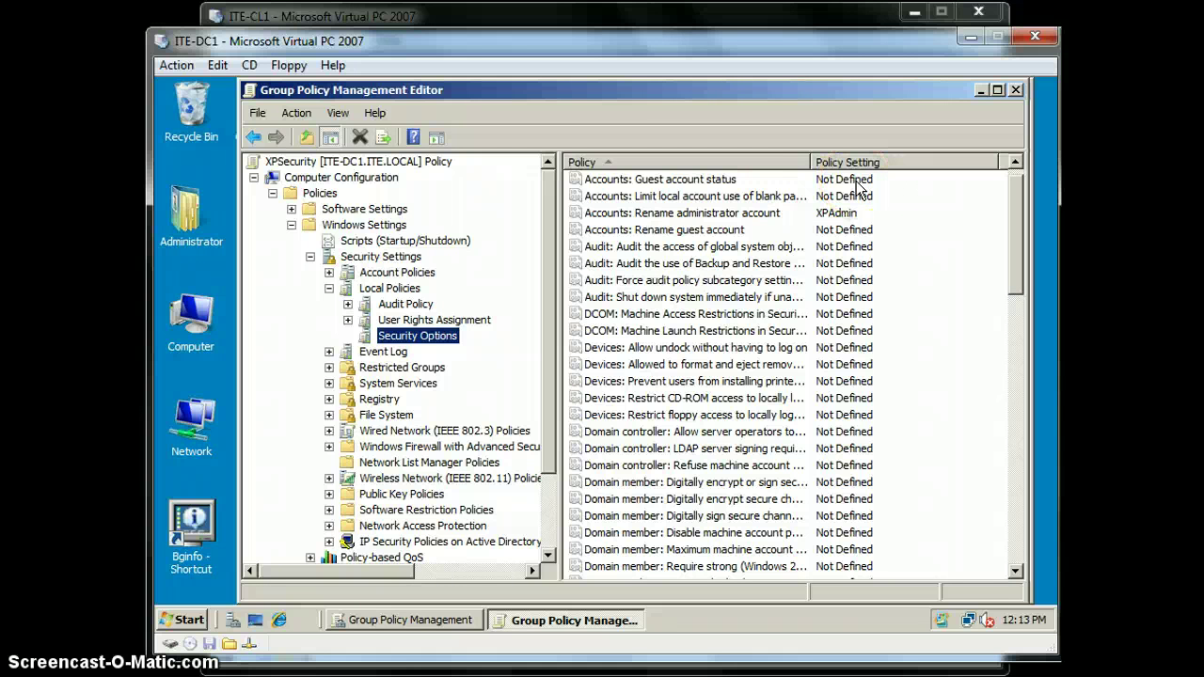
pyautogui.rightClick(416, 338)
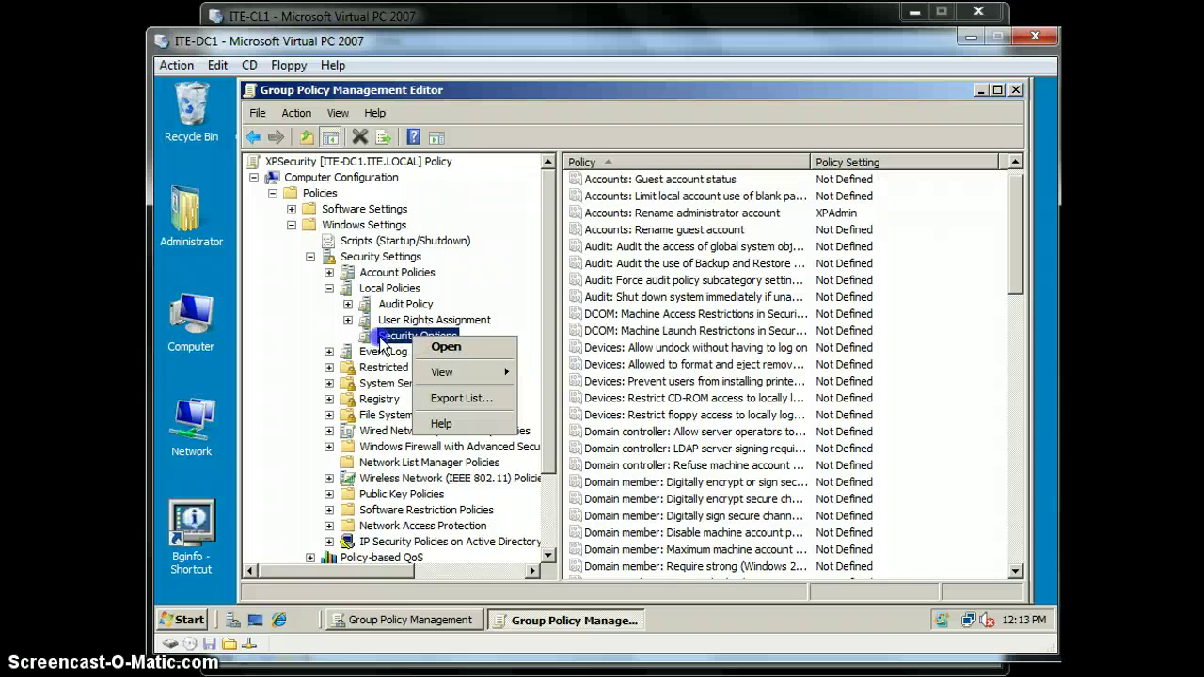
pyautogui.click(400, 287)
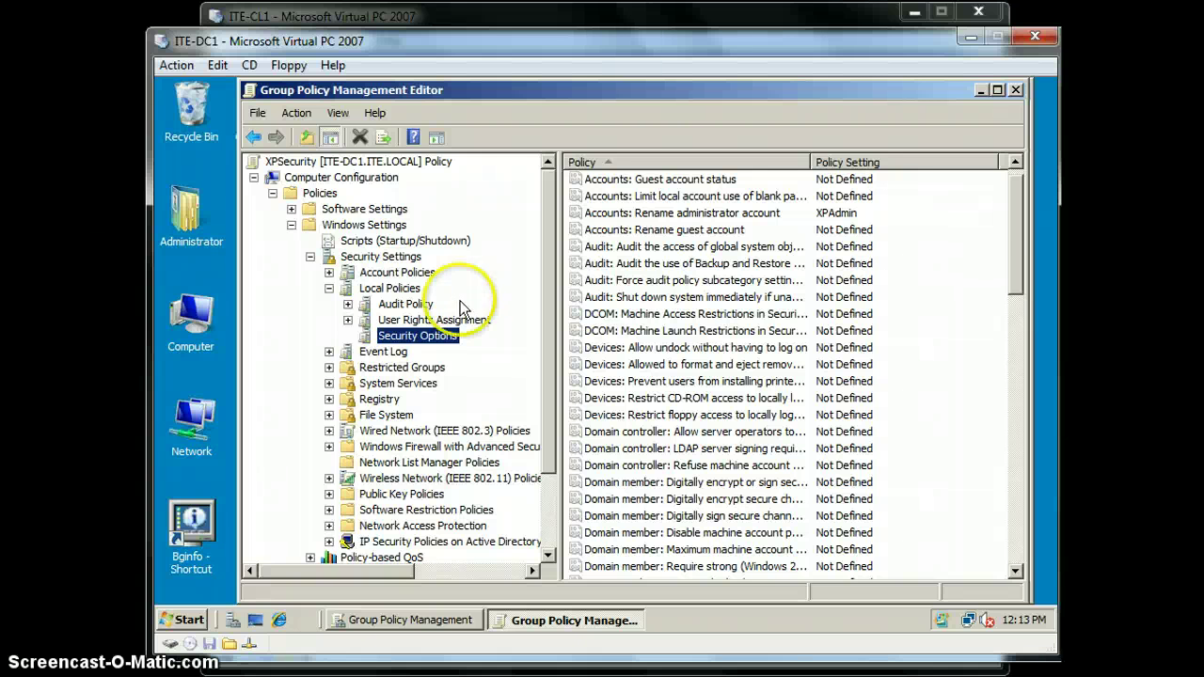
pyautogui.moveTo(1017, 274); pyautogui.dragTo(999, 327)
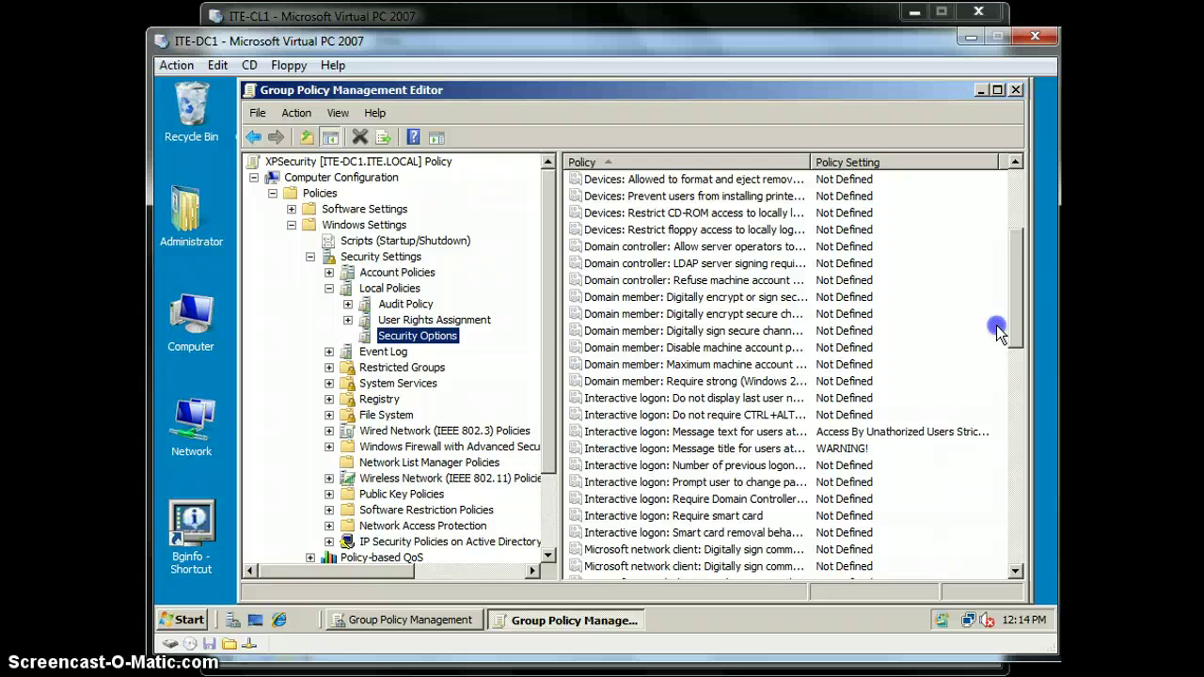
pyautogui.moveTo(995, 326); pyautogui.dragTo(997, 257)
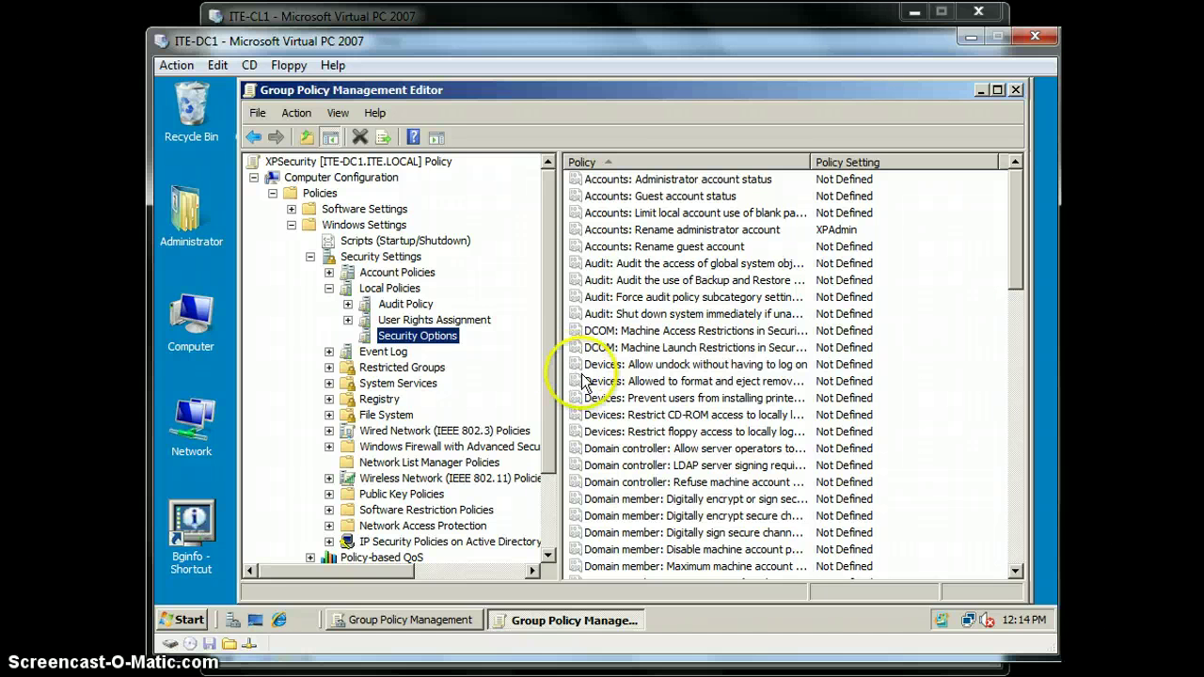
pyautogui.click(193, 619)
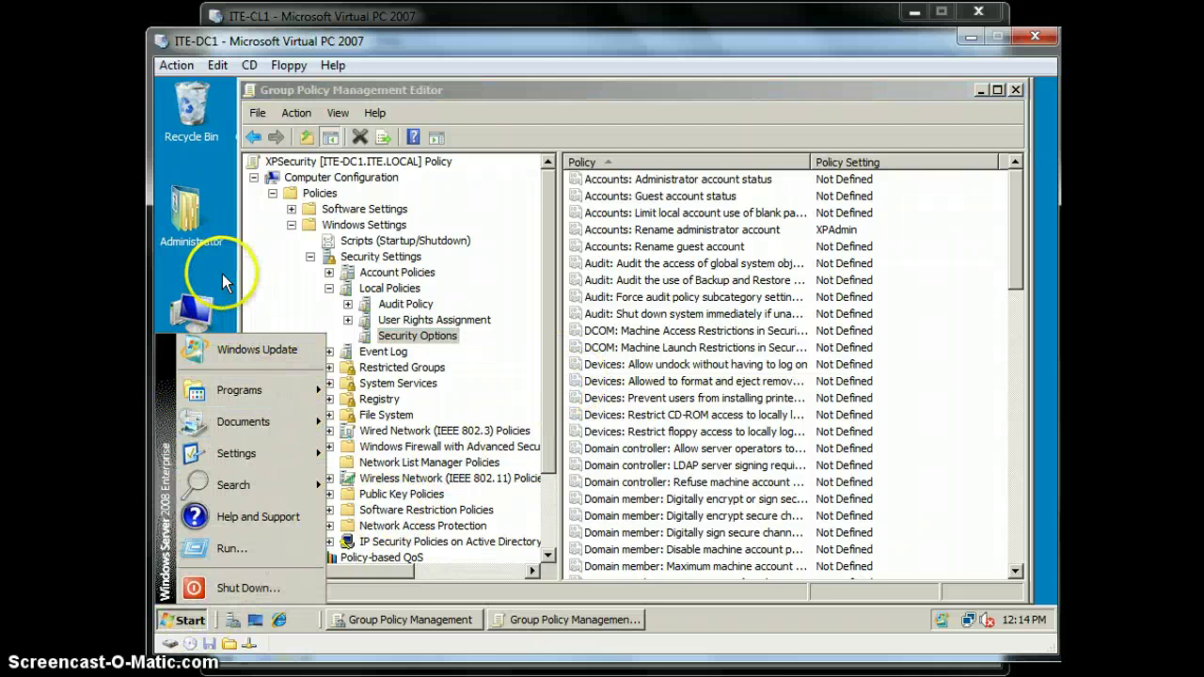
# Open Computer, then launch an empty management console by running mmc
pyautogui.click(203, 321)
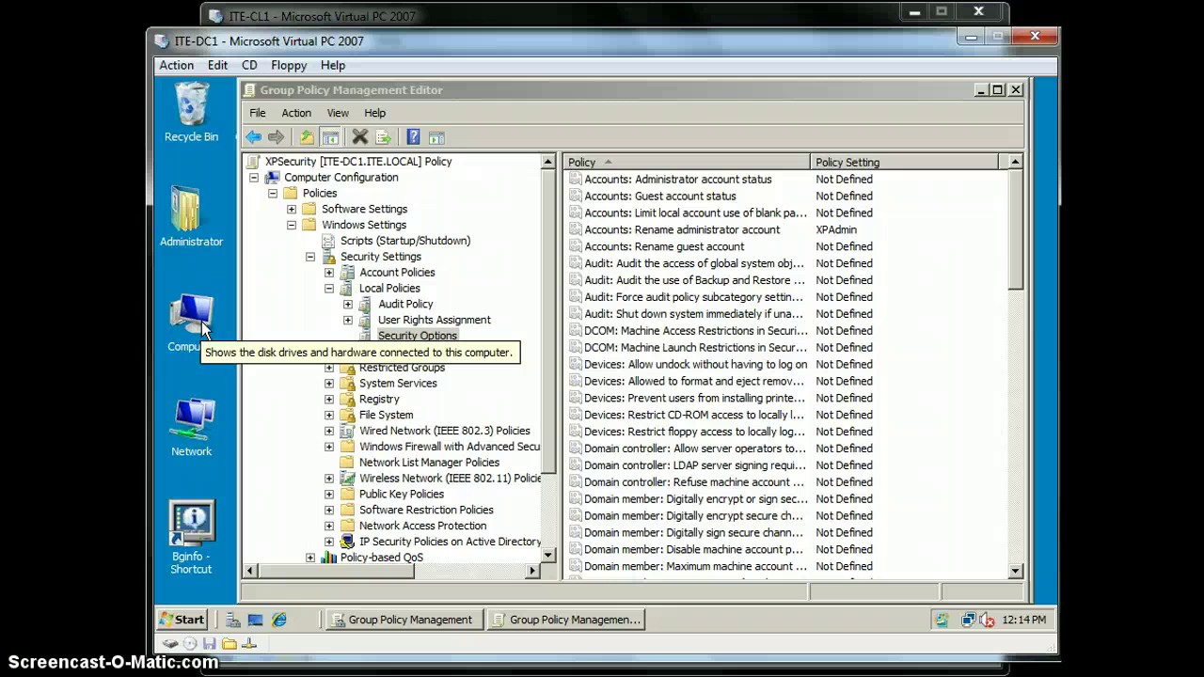
pyautogui.doubleClick(202, 322)
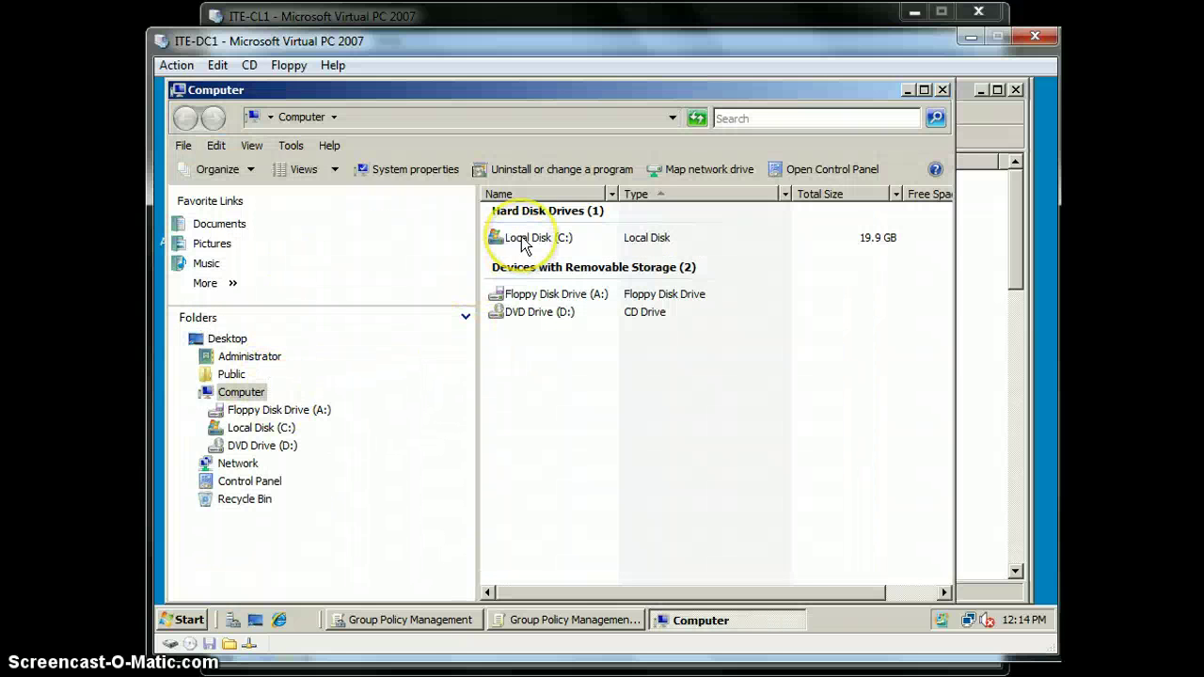
pyautogui.click(189, 622)
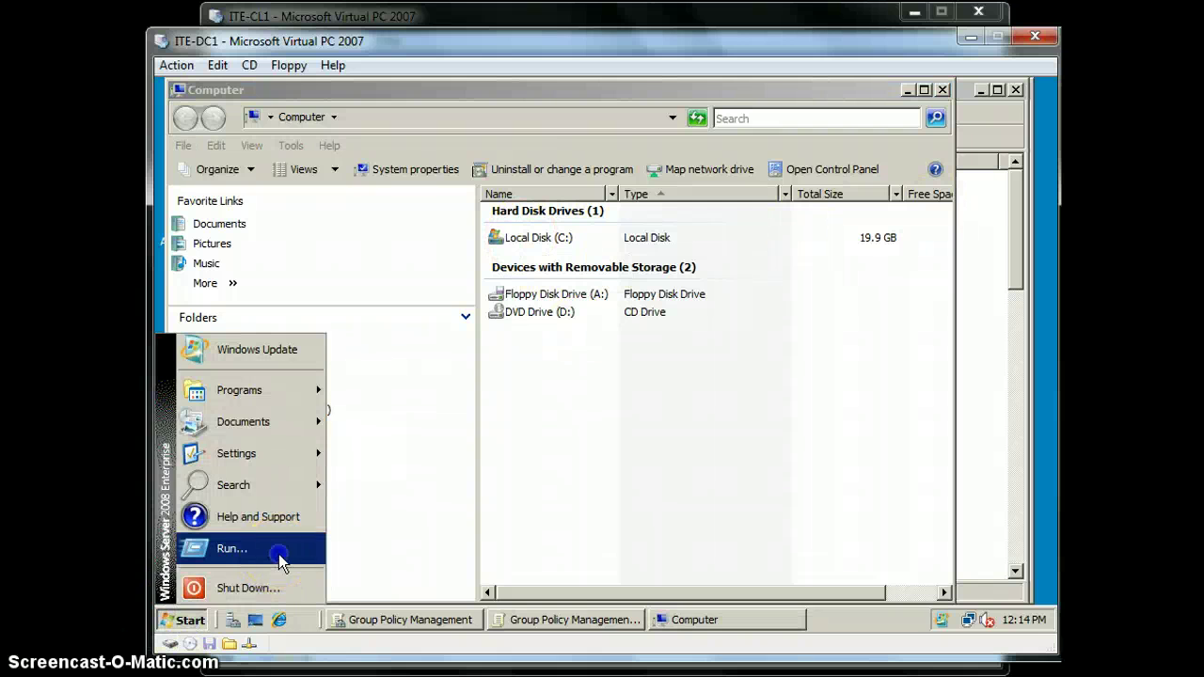
pyautogui.click(279, 554)
pyautogui.write('mmc')
pyautogui.press('Return')
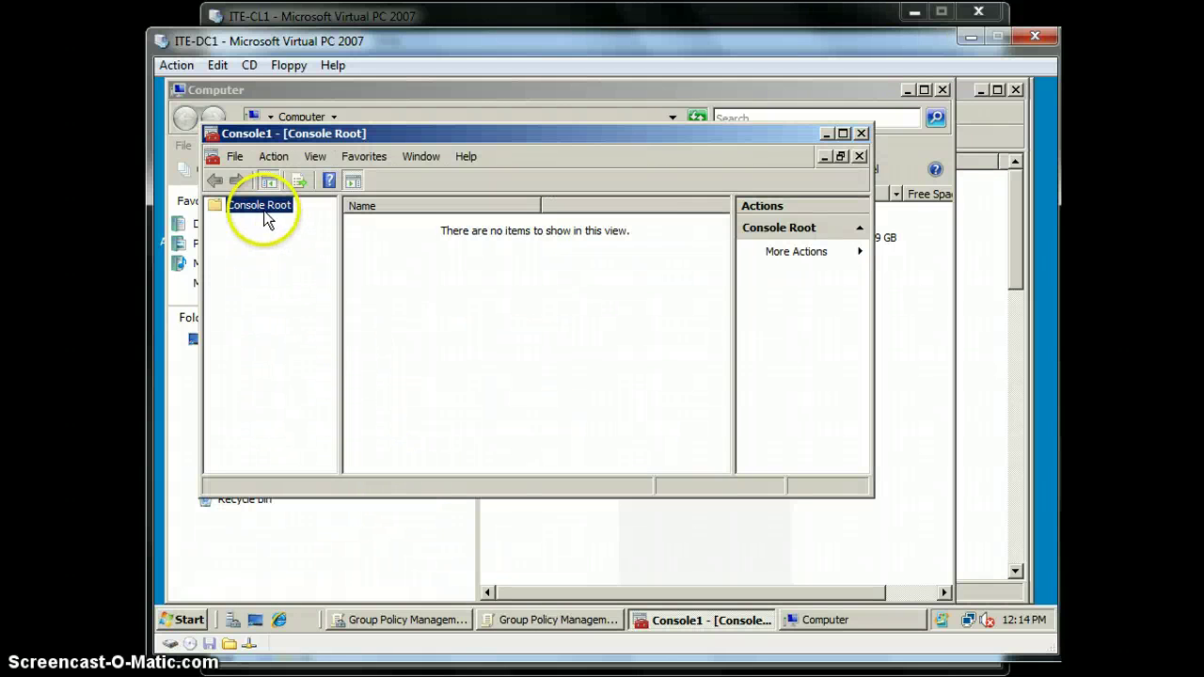
# Bring up the Add or Remove Snap-ins dialog from the File menu
pyautogui.rightClick(262, 212)
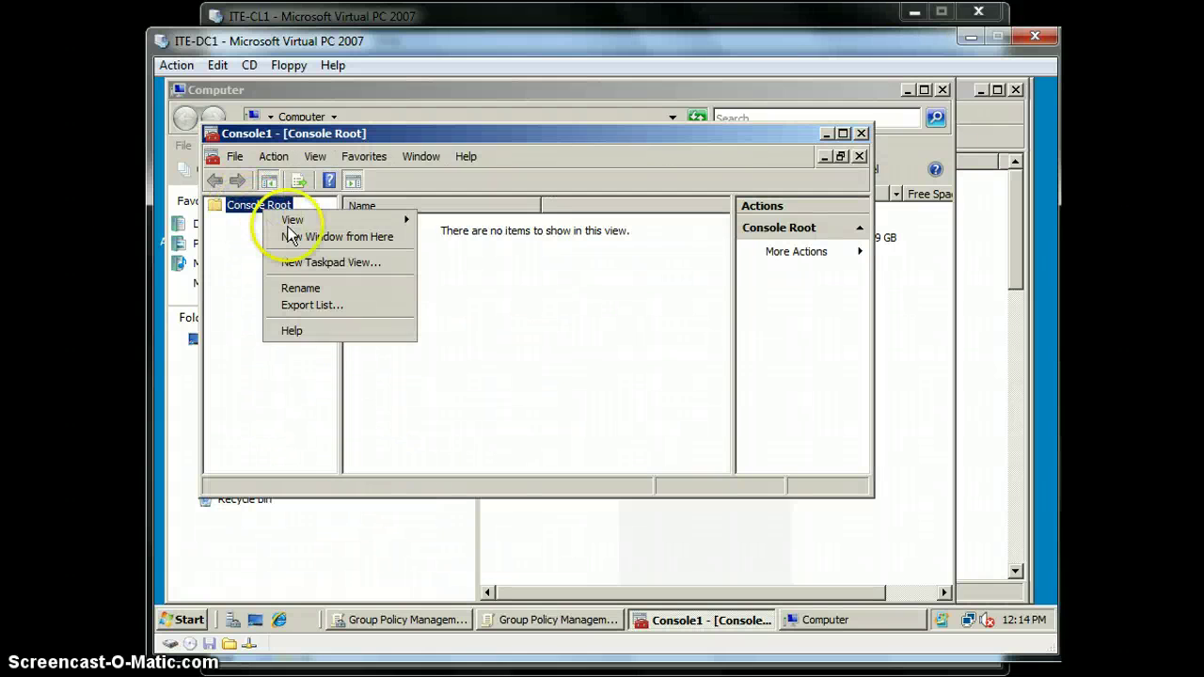
pyautogui.click(237, 157)
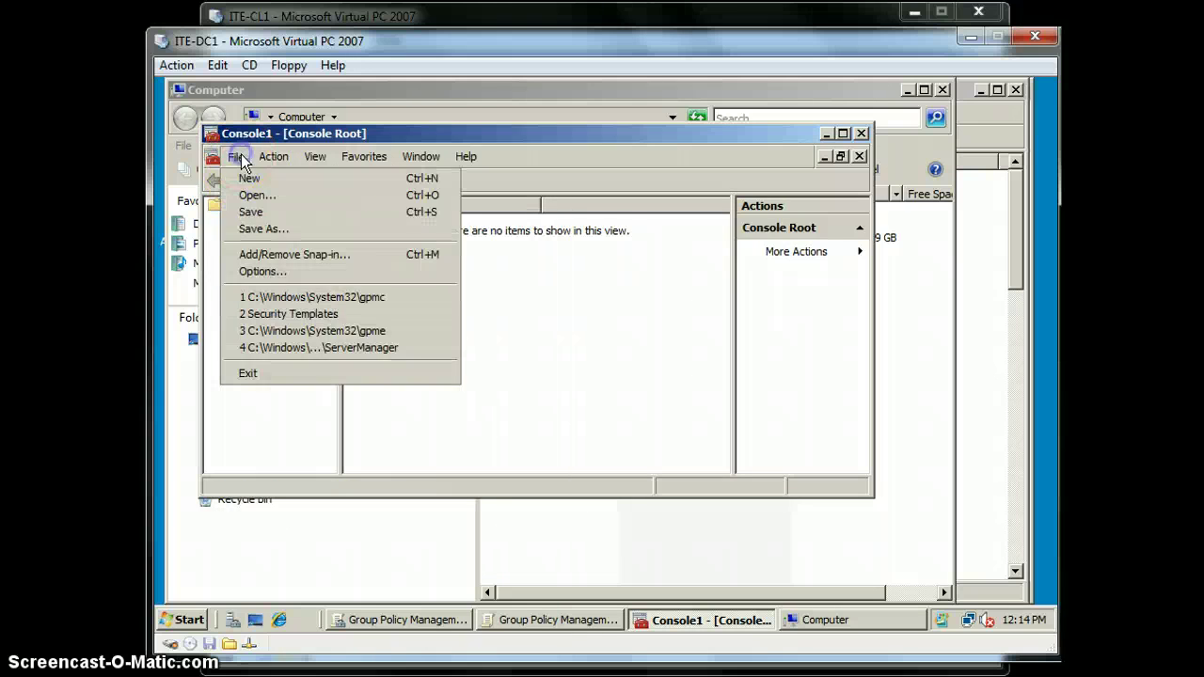
pyautogui.click(254, 254)
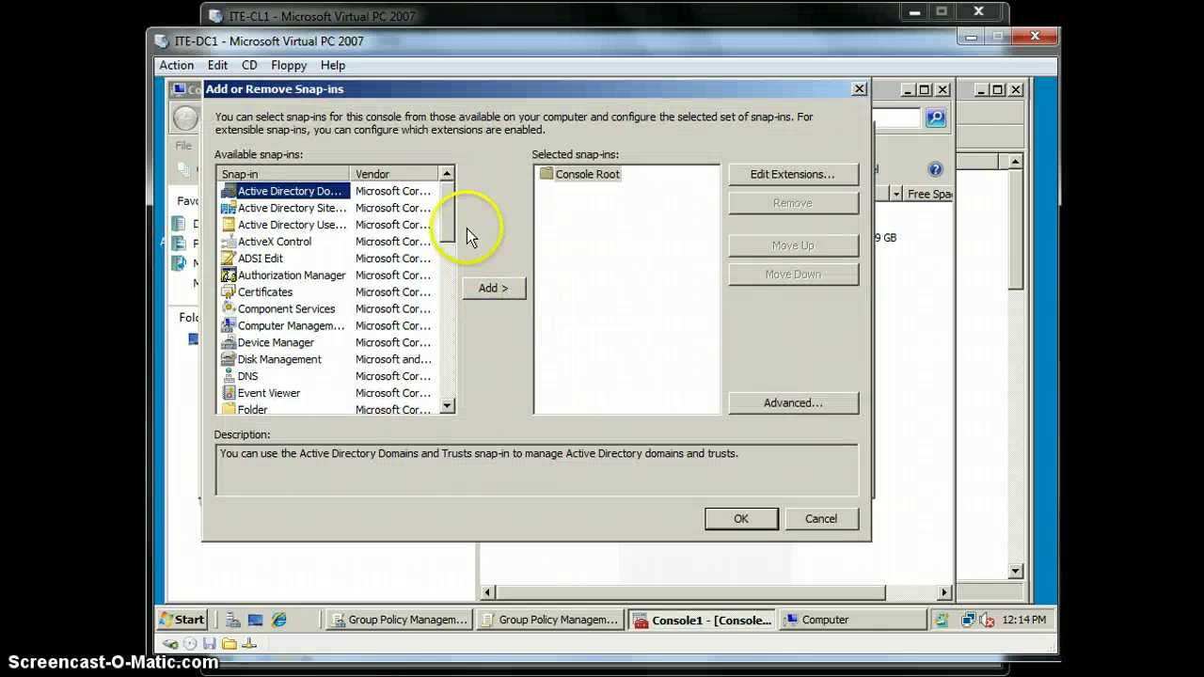
# Add the Security Configuration and Analysis snap-in to Console1
pyautogui.moveTo(449, 224); pyautogui.dragTo(443, 325)
pyautogui.click(282, 326)
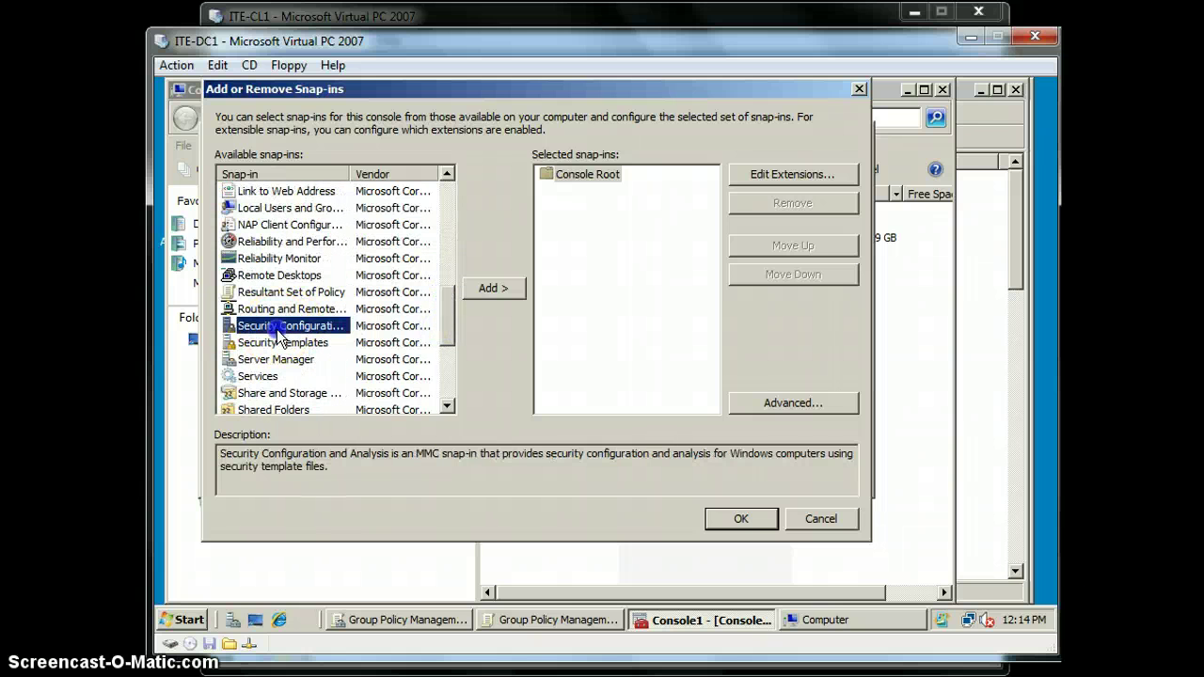
pyautogui.click(491, 289)
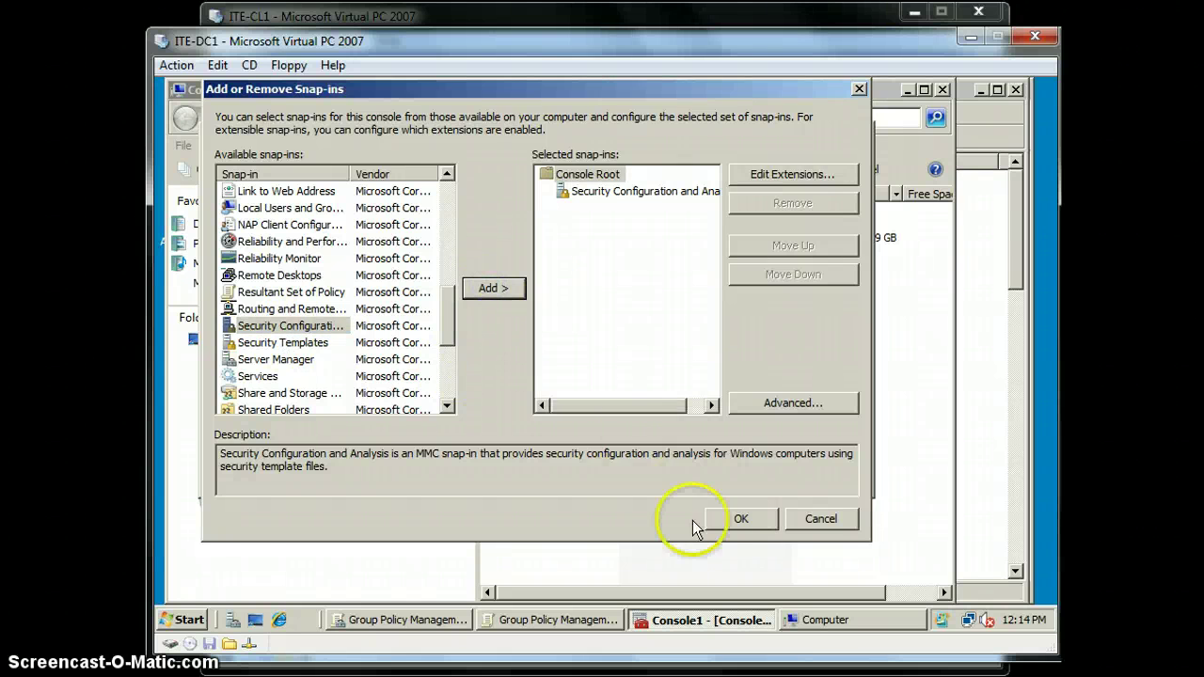
pyautogui.click(738, 522)
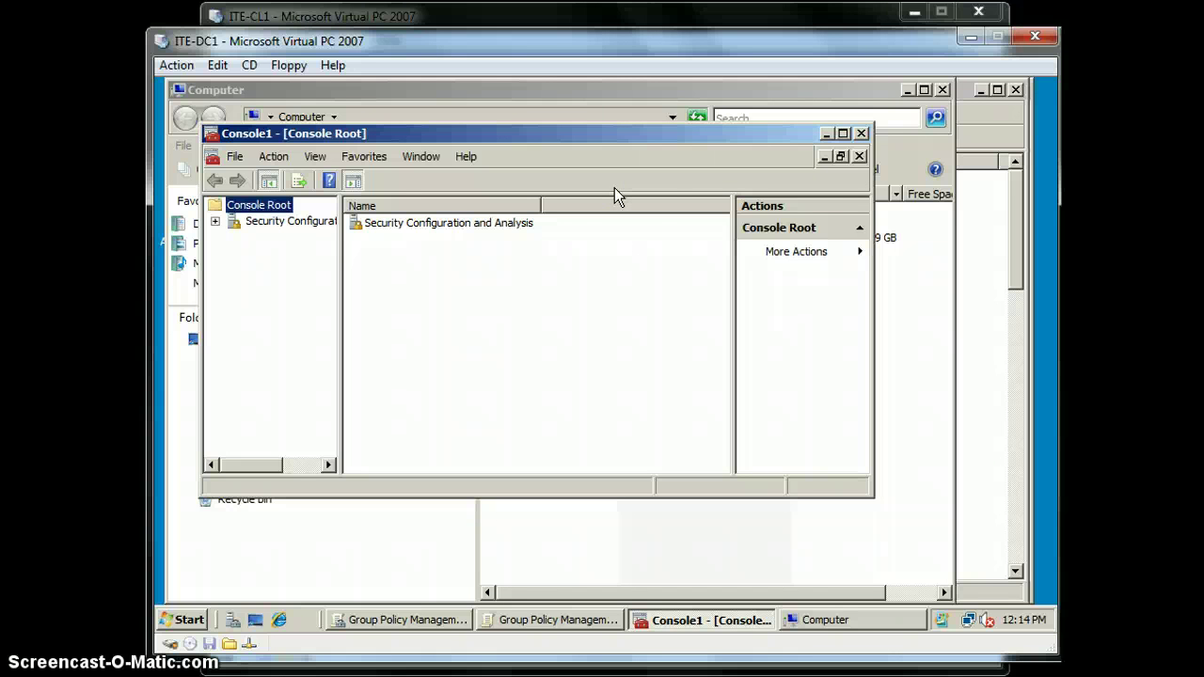
# Remove the Security Configuration and Analysis snap-in via Add/Remove Snap-in
pyautogui.click(383, 226)
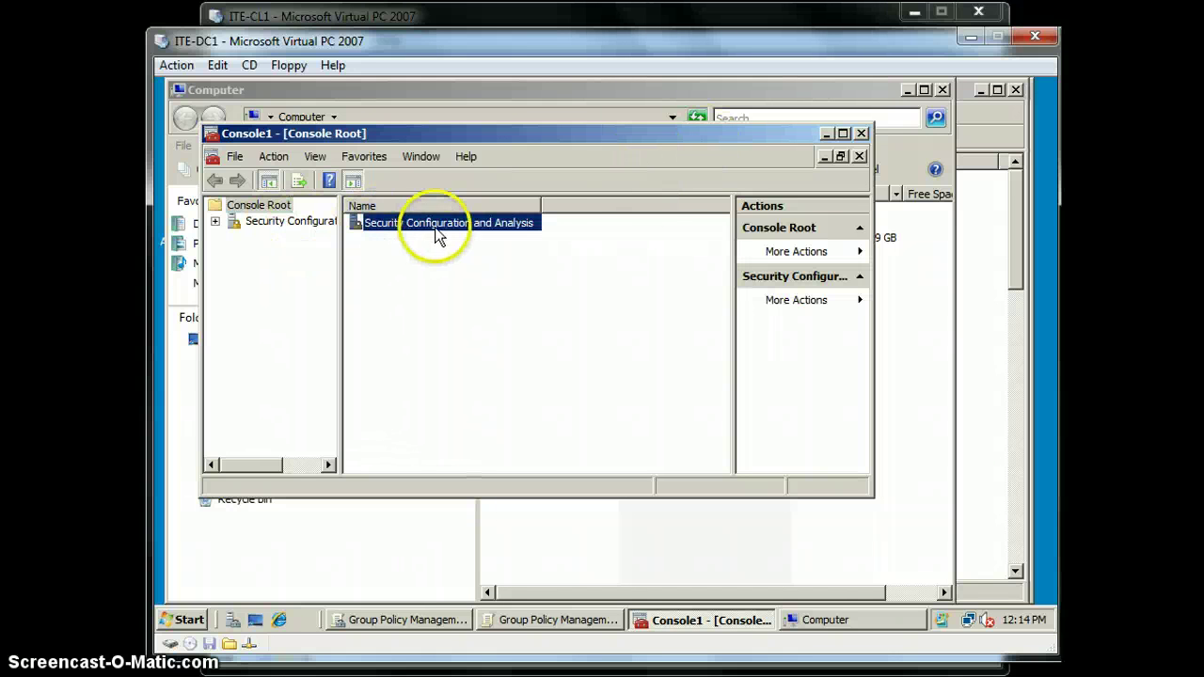
pyautogui.rightClick(436, 229)
pyautogui.click(405, 268)
pyautogui.click(234, 156)
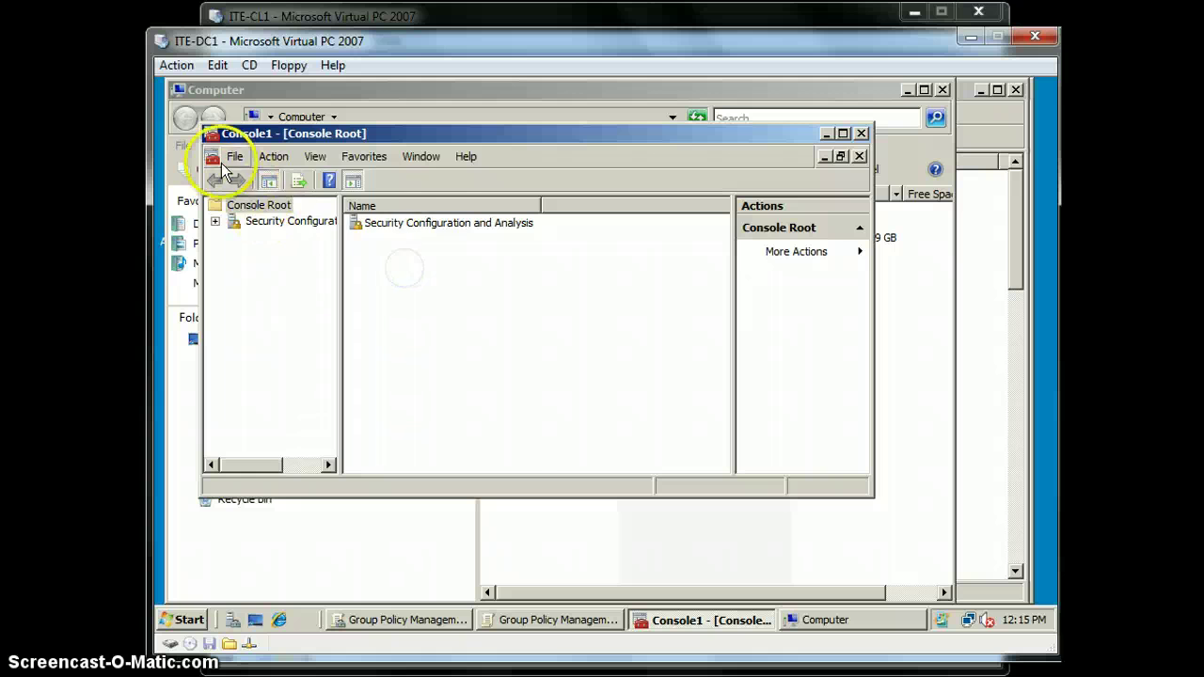
pyautogui.click(290, 256)
pyautogui.click(596, 192)
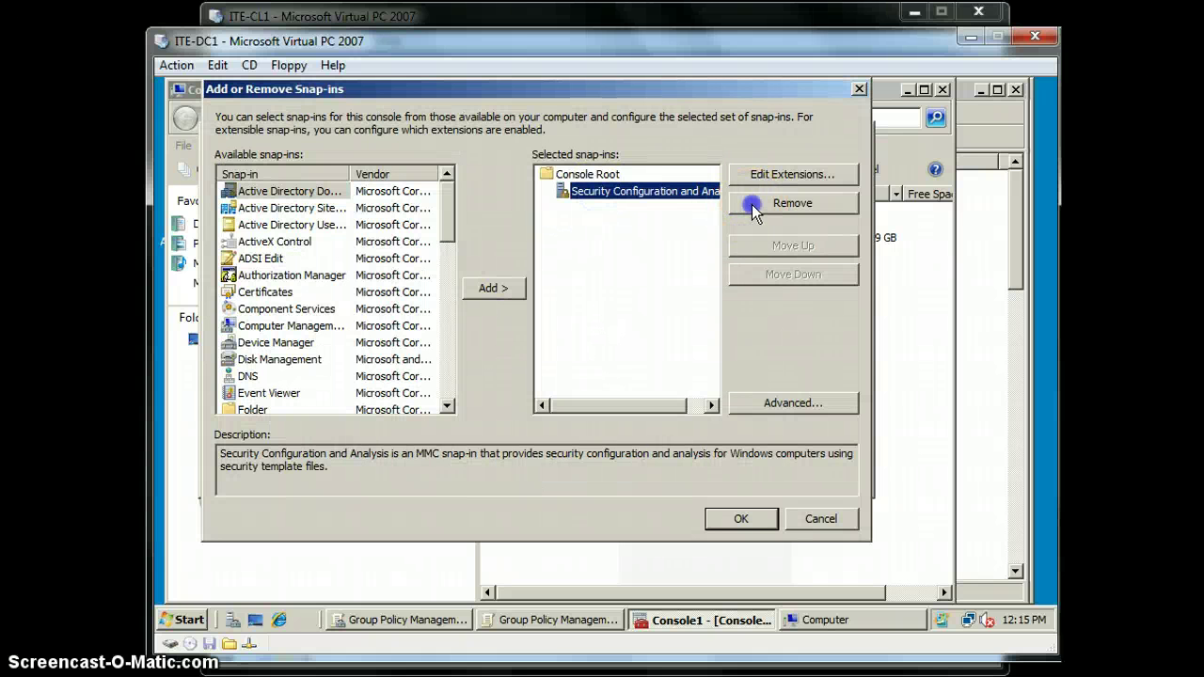
pyautogui.click(743, 215)
# Add the Security Templates snap-in and confirm the changes
pyautogui.moveTo(449, 210); pyautogui.dragTo(451, 338)
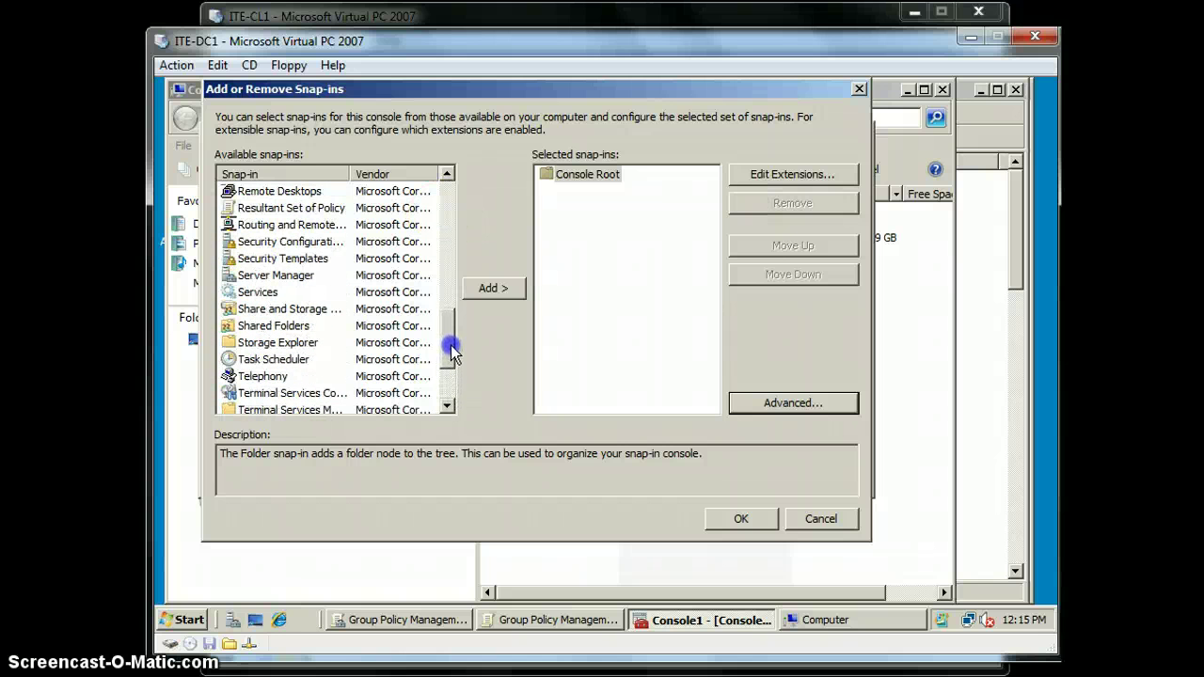
pyautogui.click(301, 259)
pyautogui.click(489, 289)
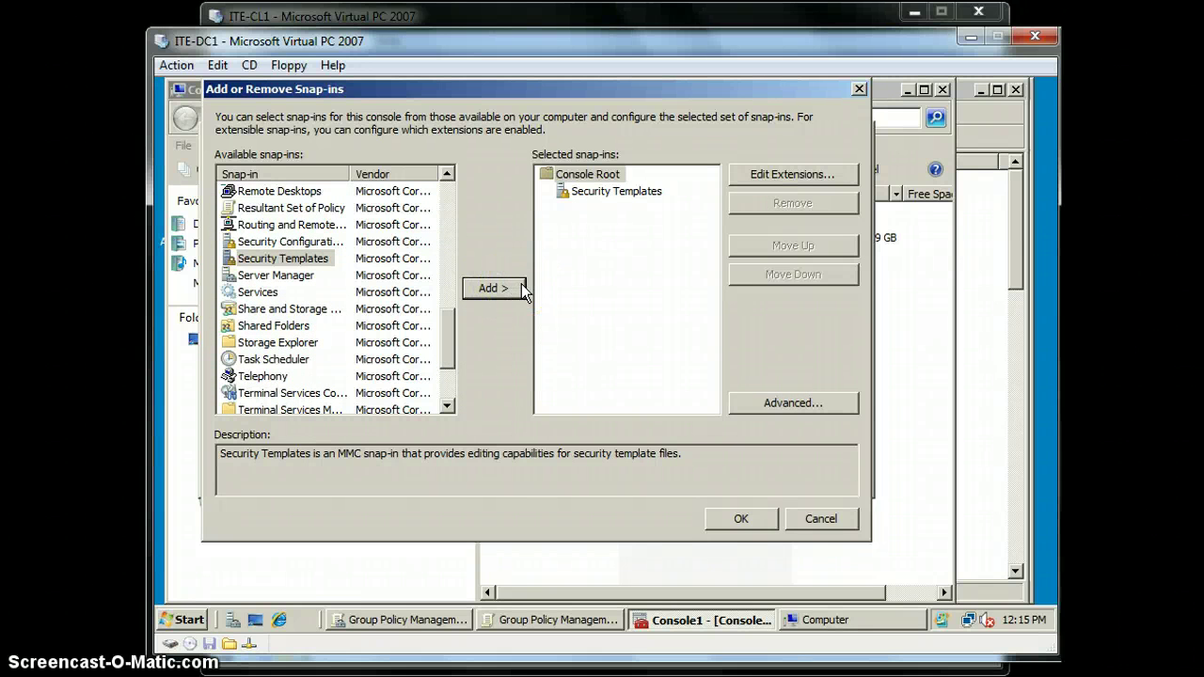
pyautogui.click(741, 520)
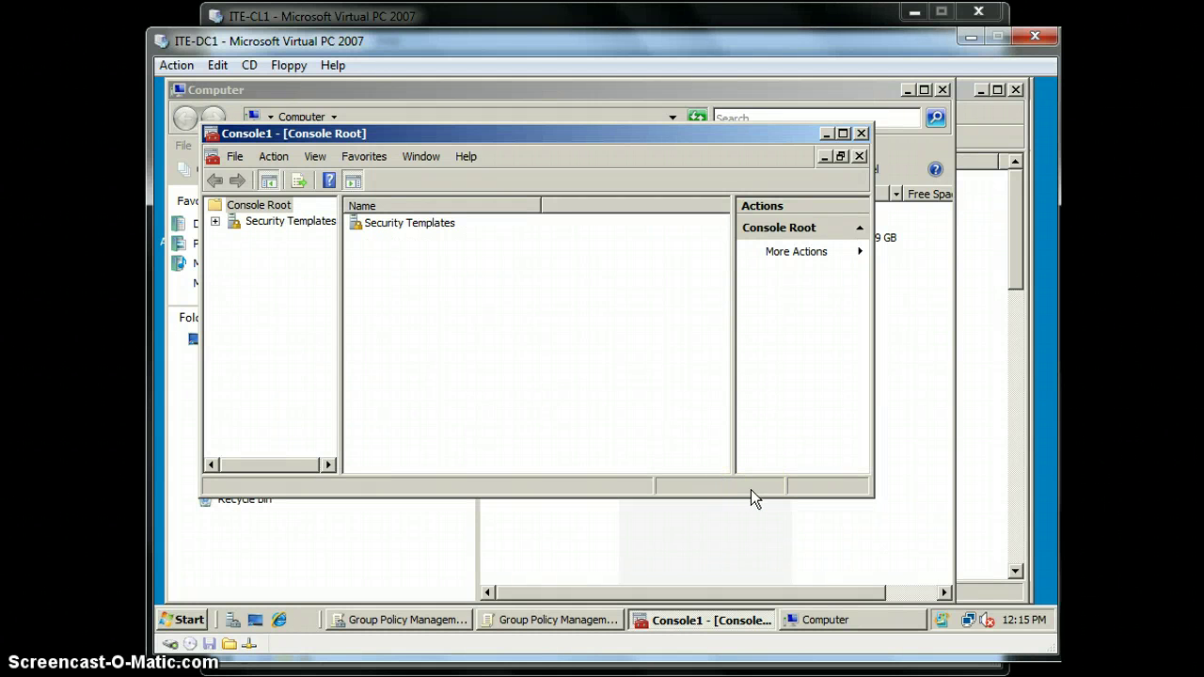
# Expand Security Templates down to SecureXP and open its File System settings showing %ProgramFiles%\New Folder
pyautogui.click(268, 222)
pyautogui.click(215, 221)
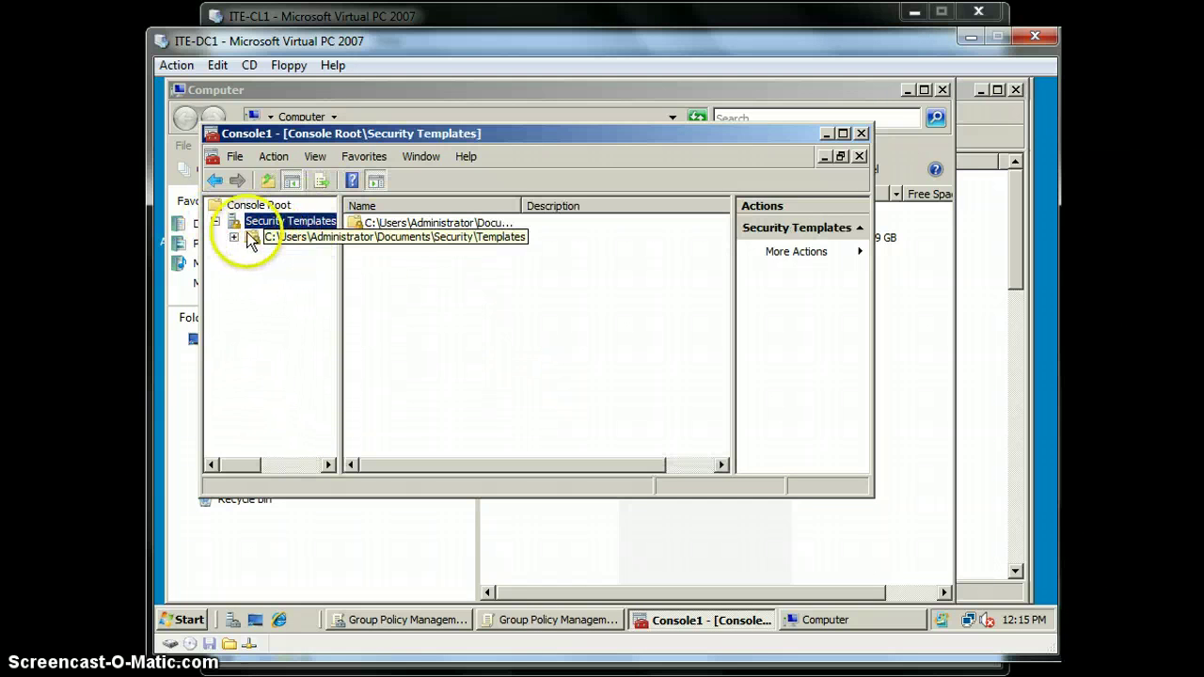
pyautogui.click(233, 237)
pyautogui.click(274, 254)
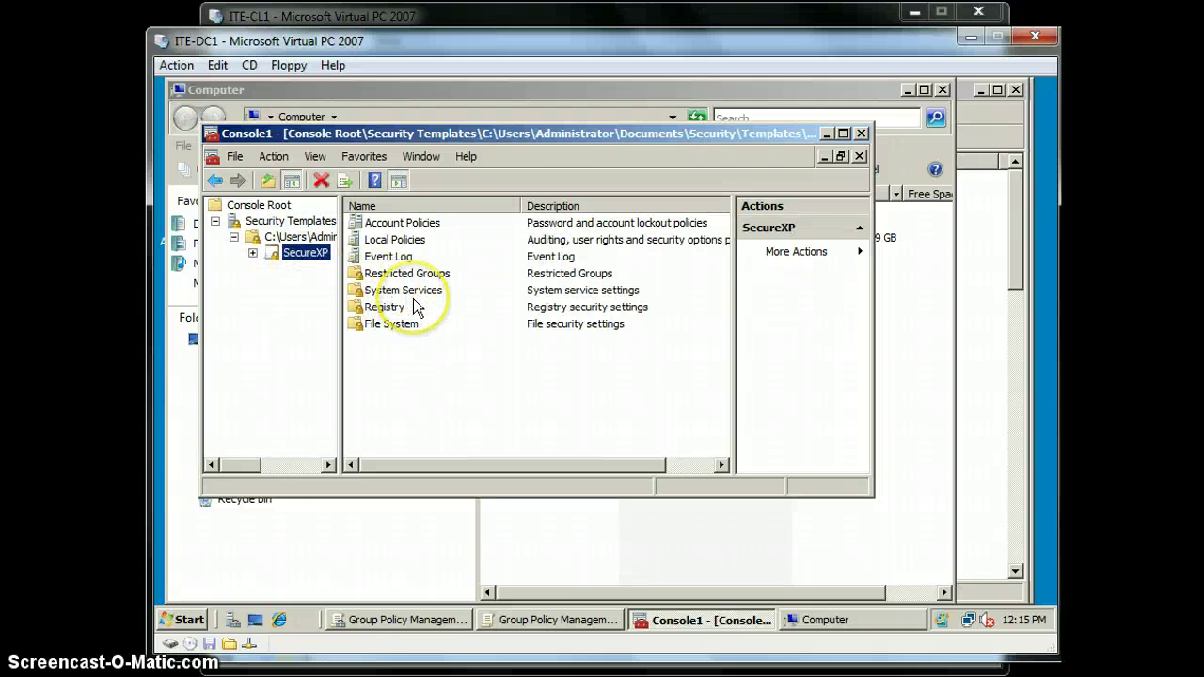
pyautogui.click(384, 324)
pyautogui.click(253, 254)
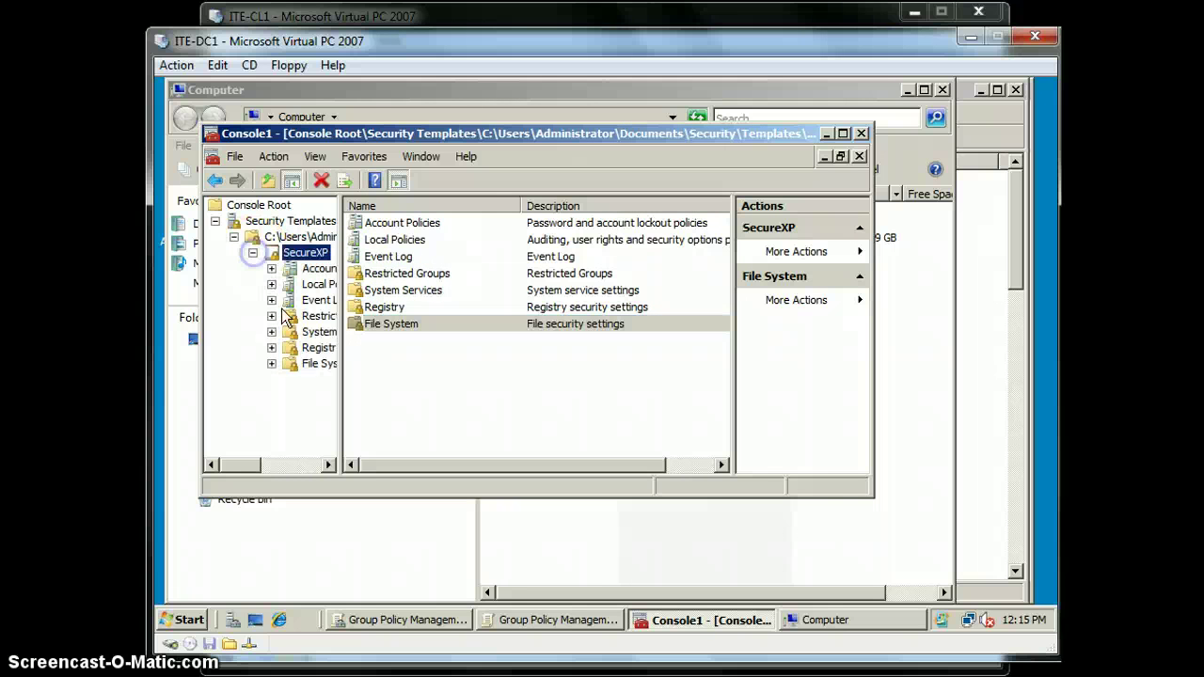
pyautogui.click(299, 364)
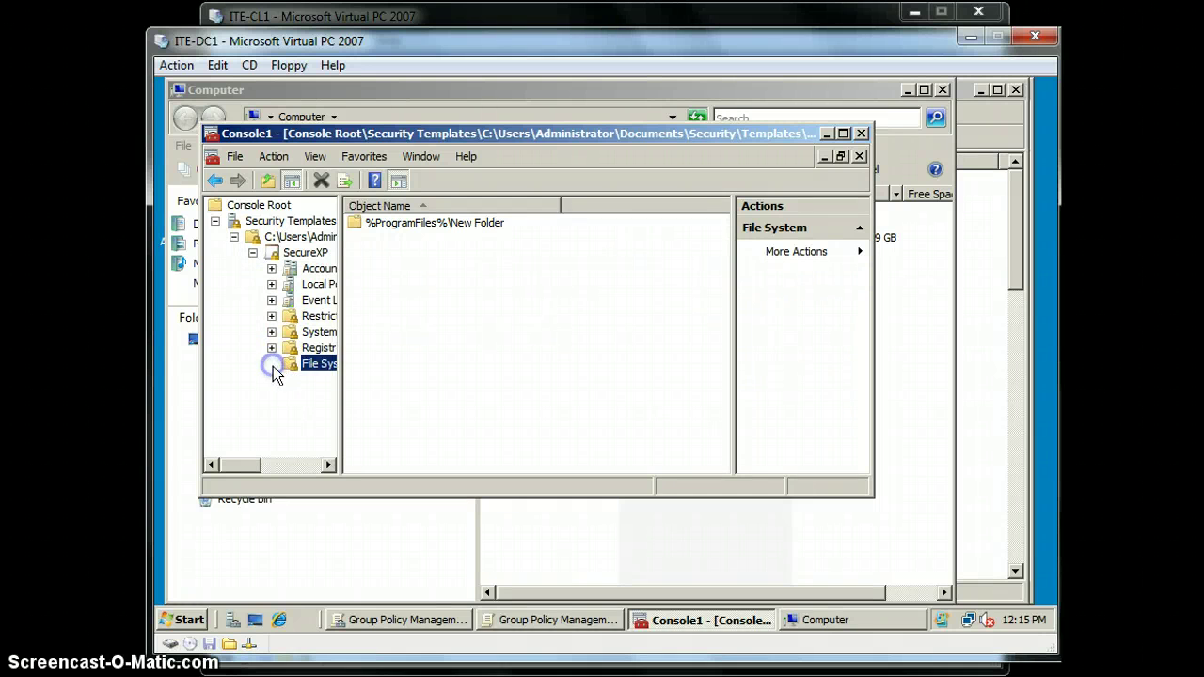
pyautogui.doubleClick(324, 365)
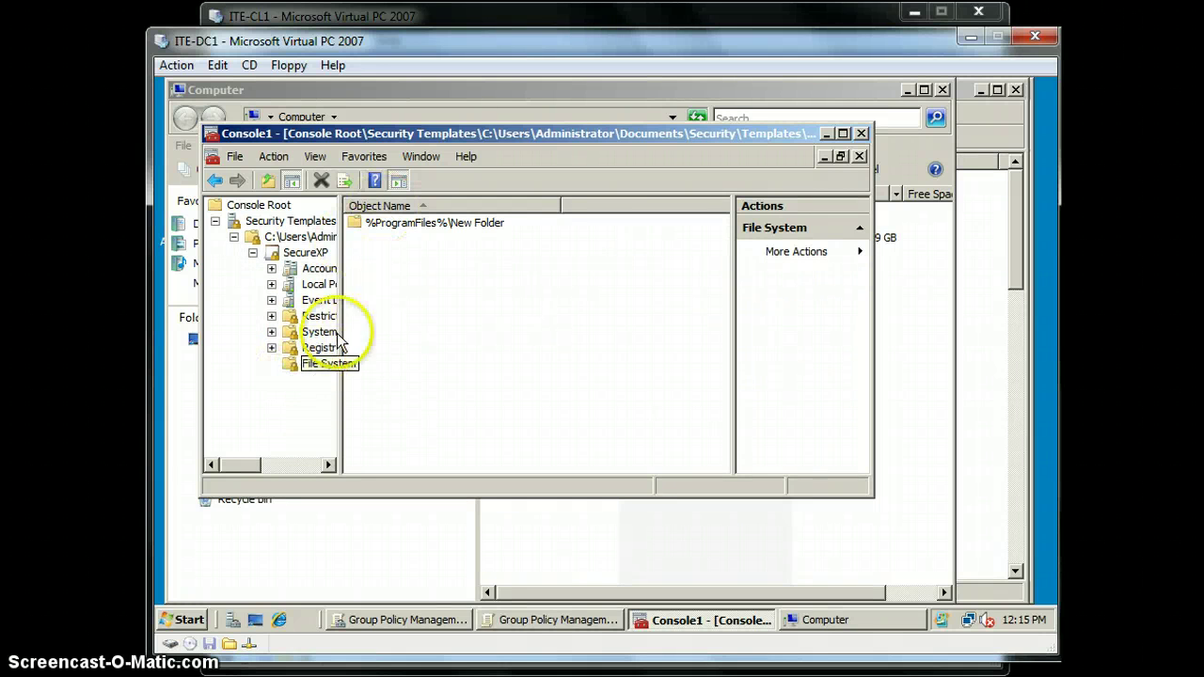
pyautogui.rightClick(305, 364)
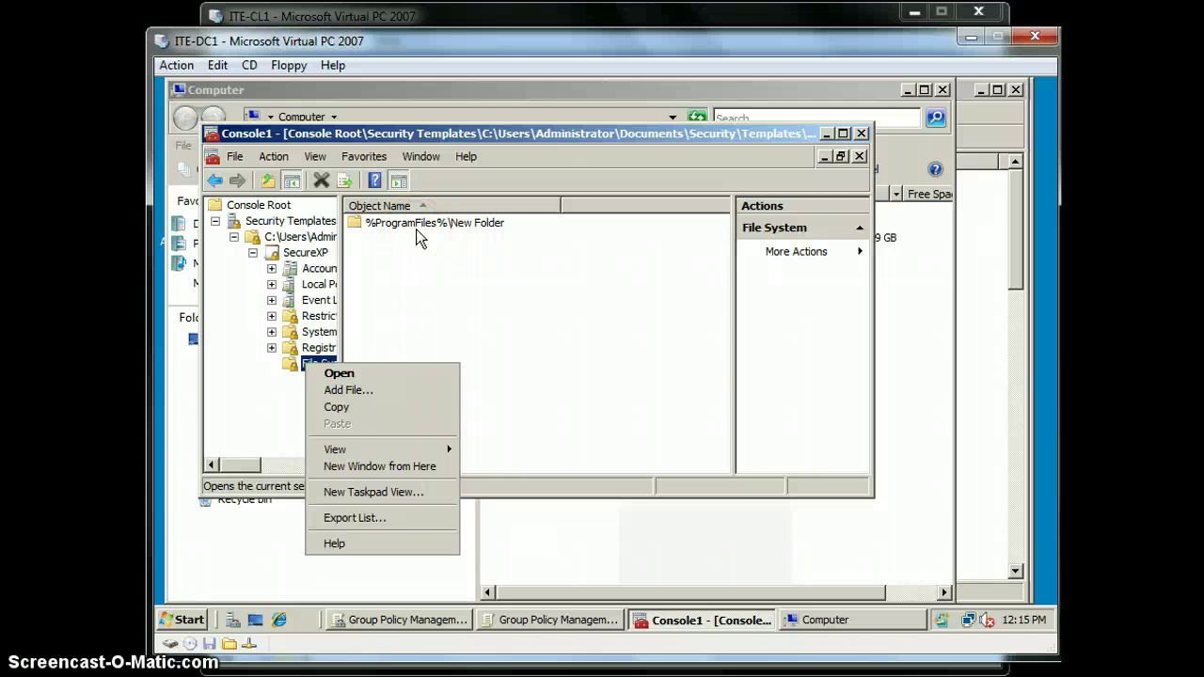
# Add C:\Program Files as a file system object in the SecureXP template
pyautogui.click(376, 389)
pyautogui.doubleClick(523, 310)
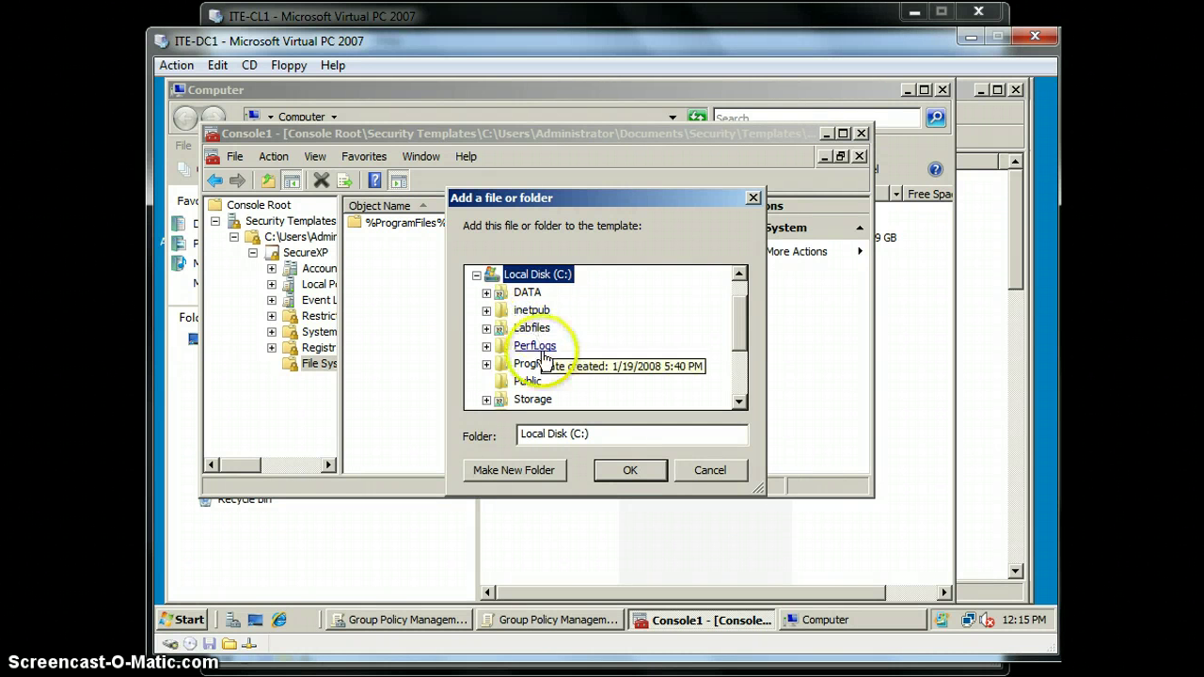
pyautogui.doubleClick(536, 364)
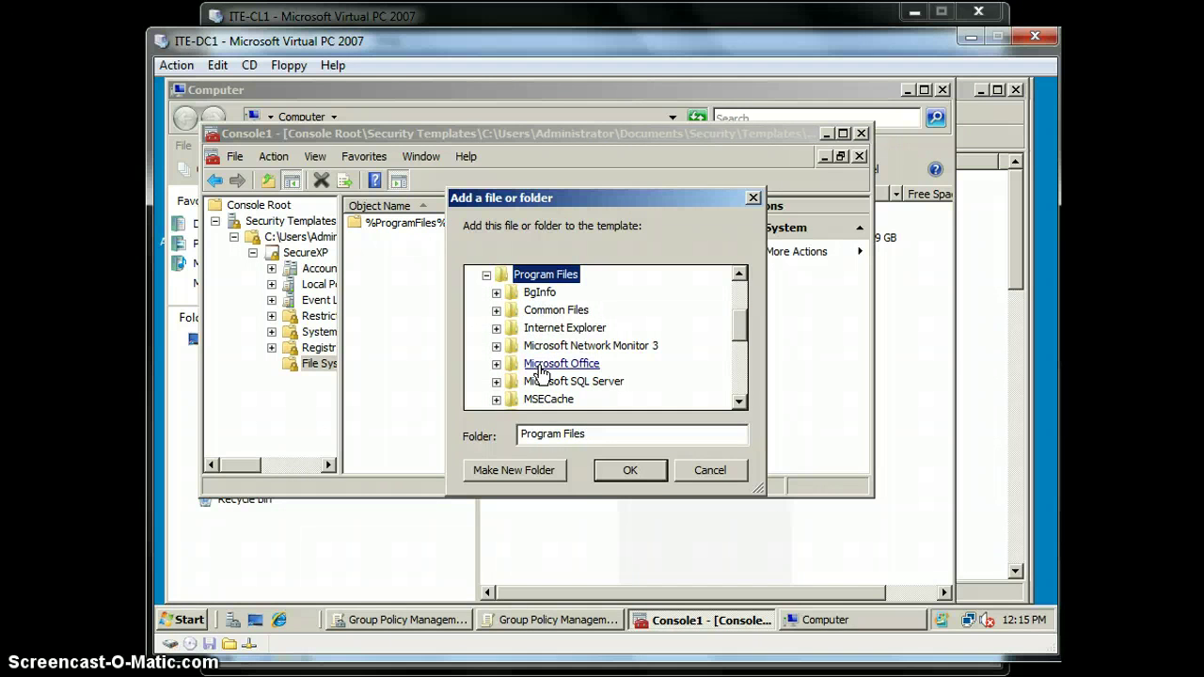
pyautogui.click(617, 474)
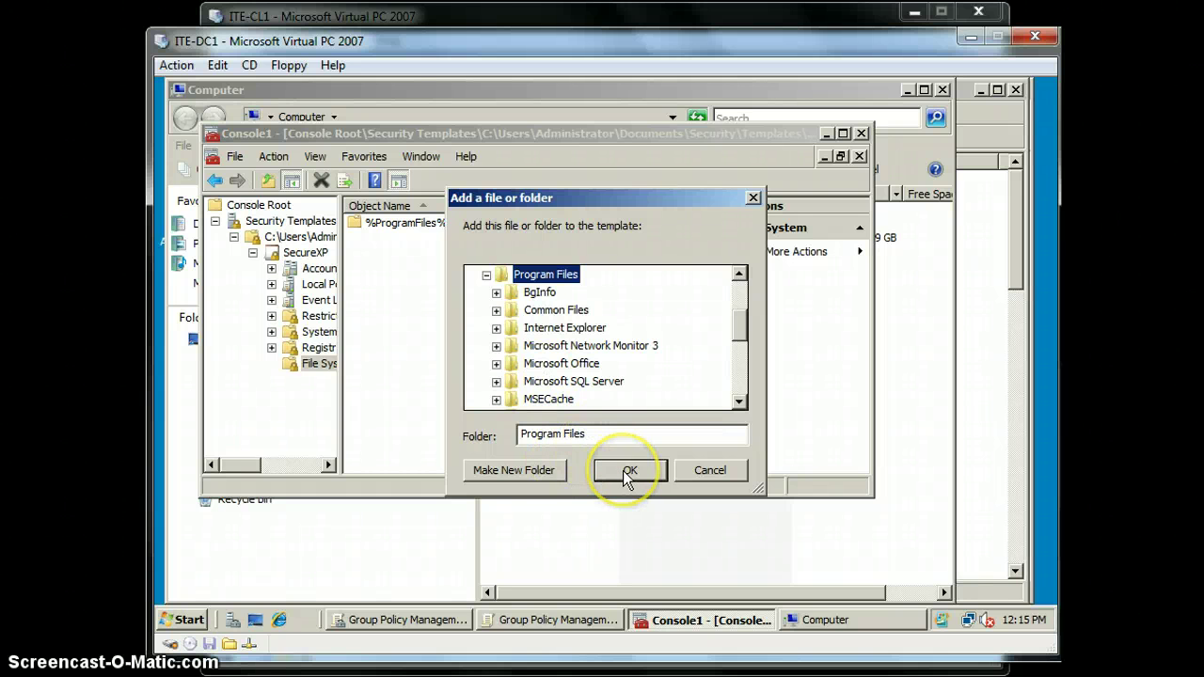
pyautogui.click(624, 470)
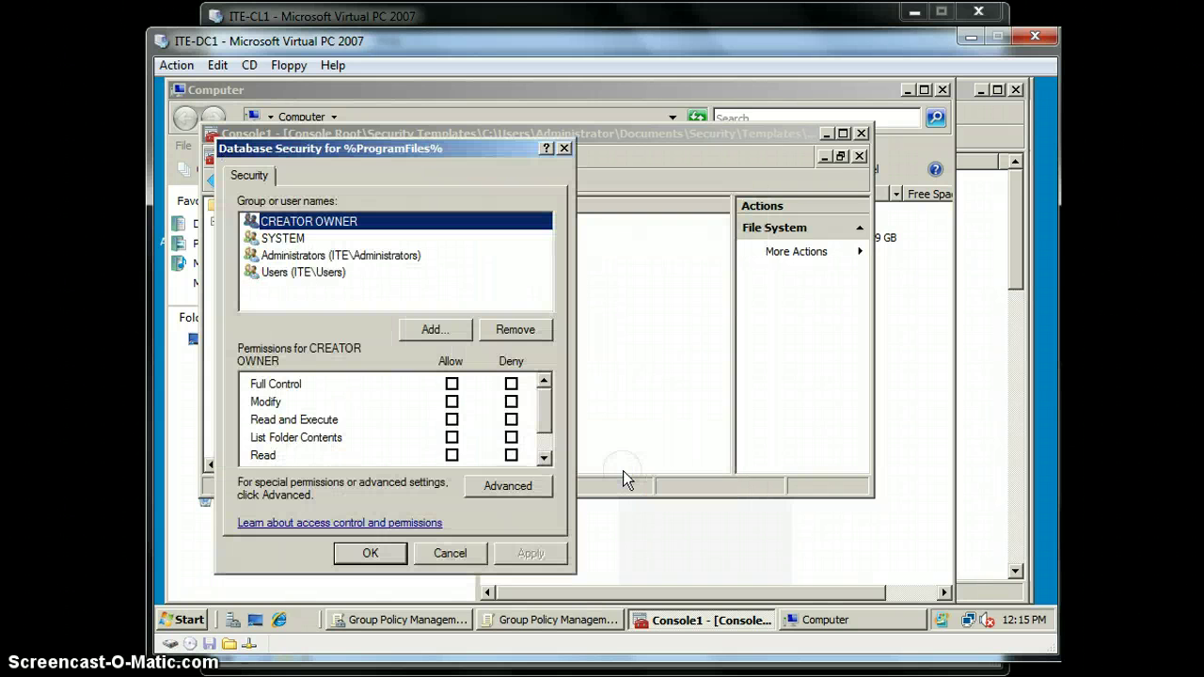
# Add the DL_Security group to Program Files permissions with Allow Modify
pyautogui.click(443, 334)
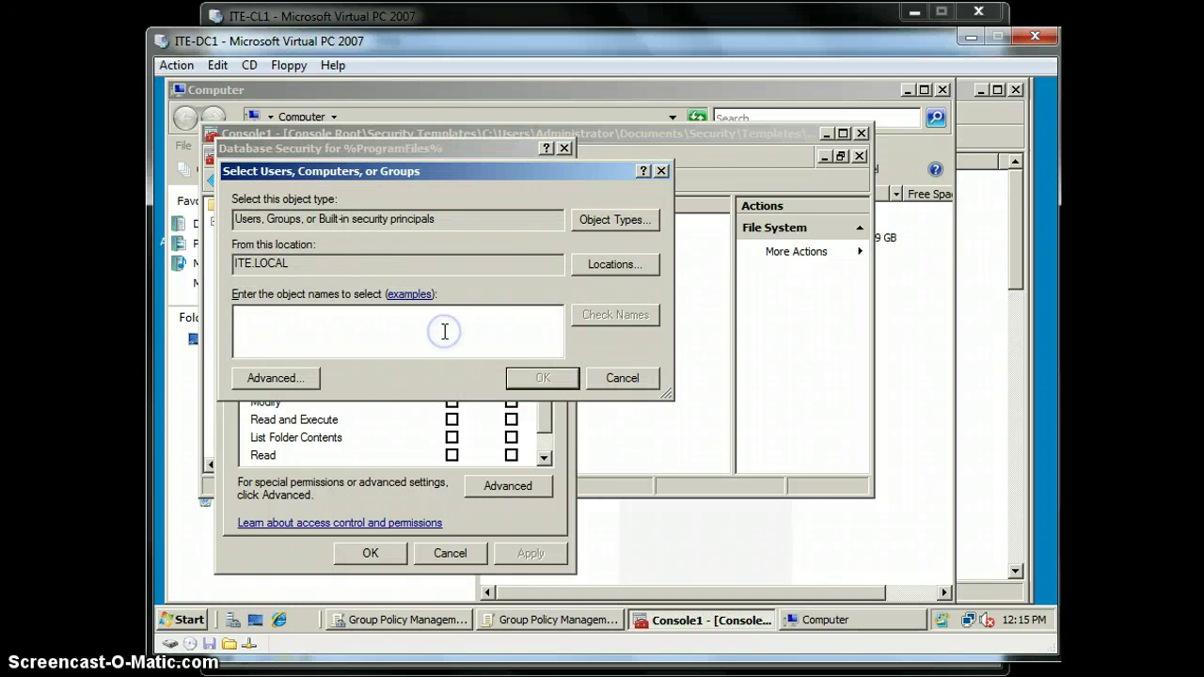
pyautogui.write('DL_Security')
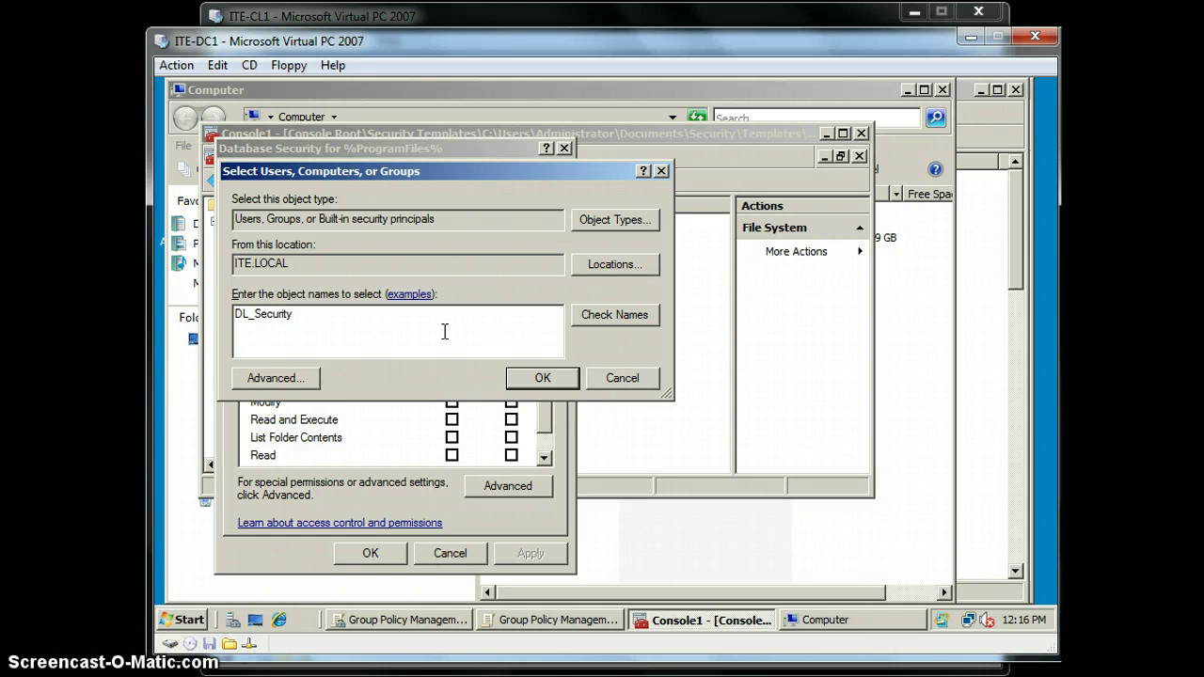
pyautogui.click(580, 320)
pyautogui.click(542, 377)
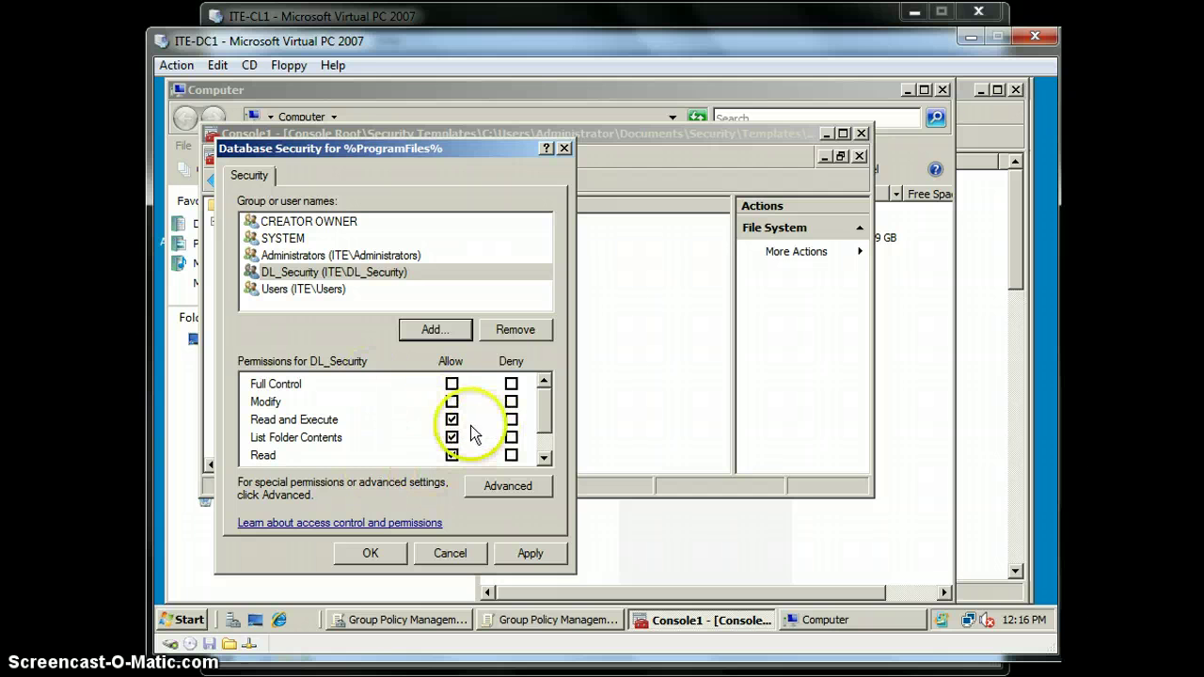
pyautogui.click(452, 401)
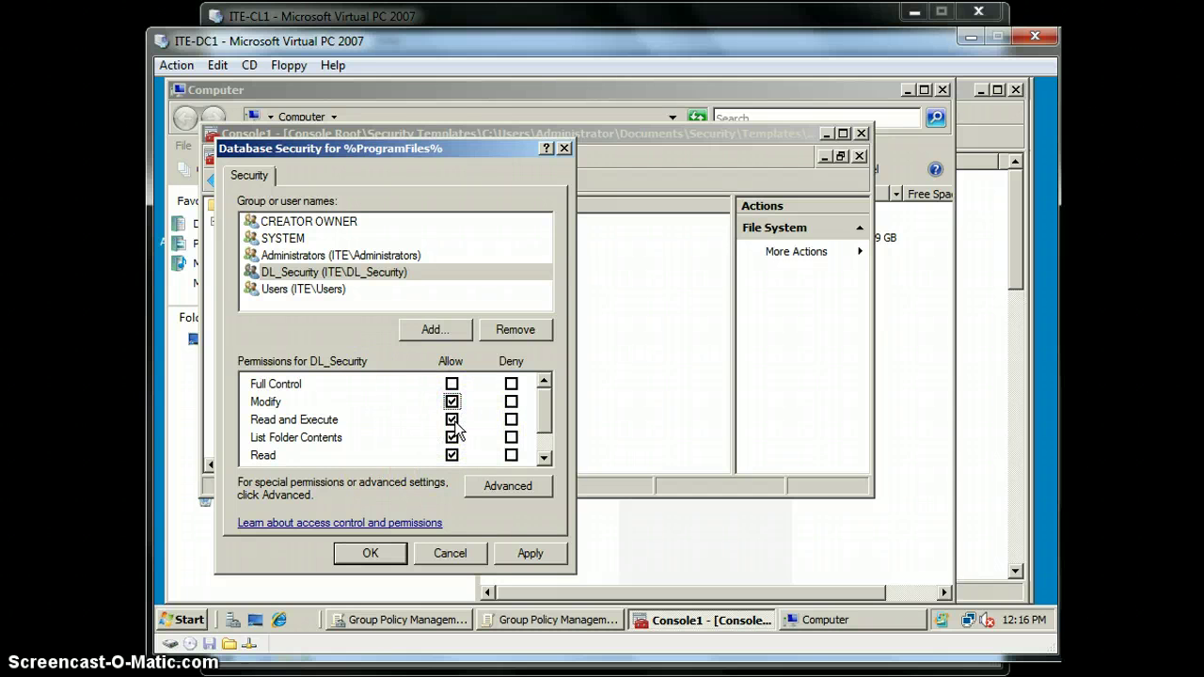
pyautogui.click(376, 556)
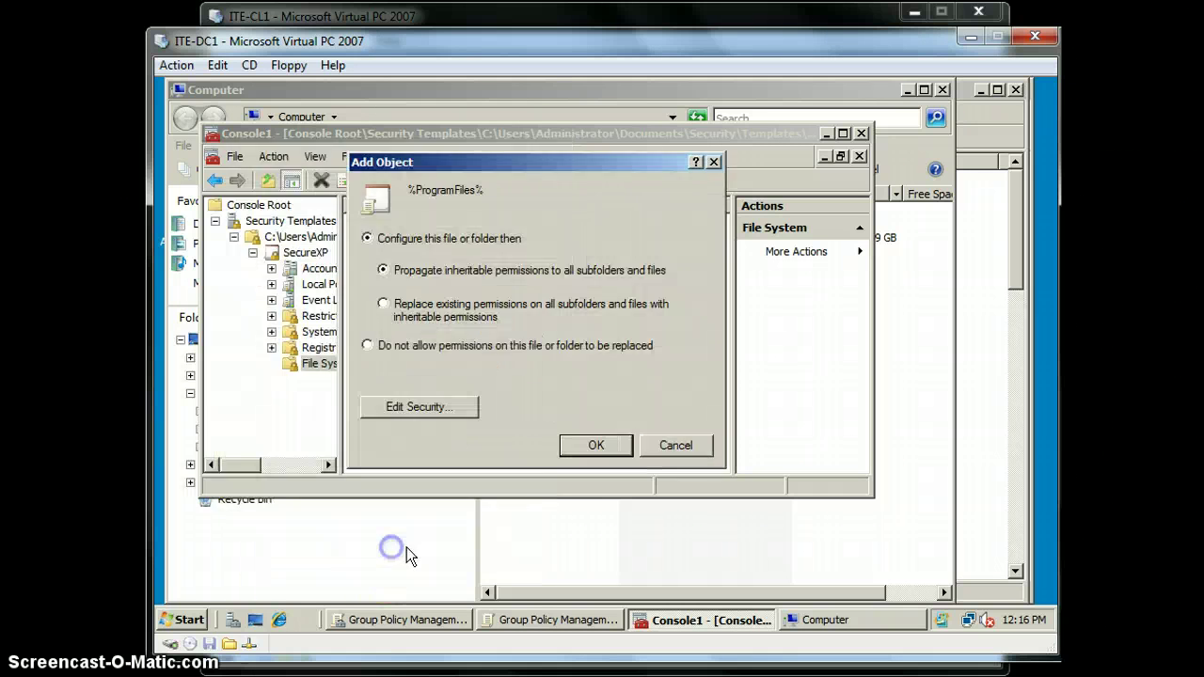
# Finish the %ProgramFiles% entry, close the client's Program Files and C: windows, and begin closing ITE-CL1
pyautogui.click(574, 445)
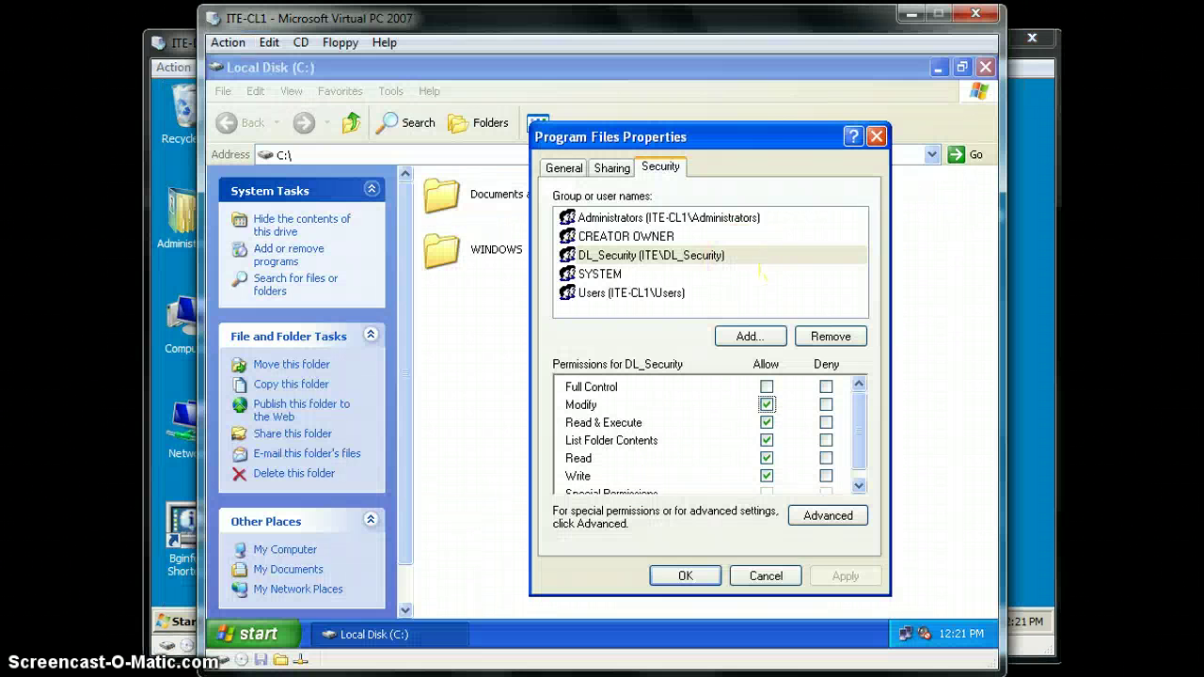
pyautogui.click(686, 573)
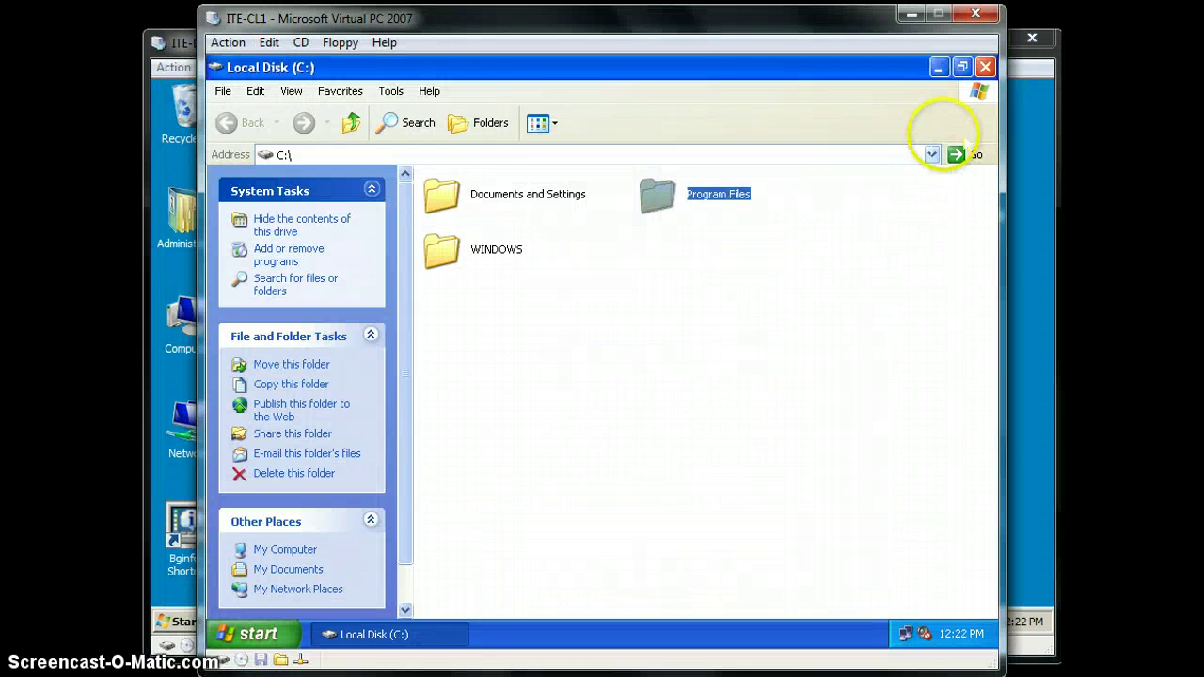
pyautogui.click(984, 67)
pyautogui.click(975, 13)
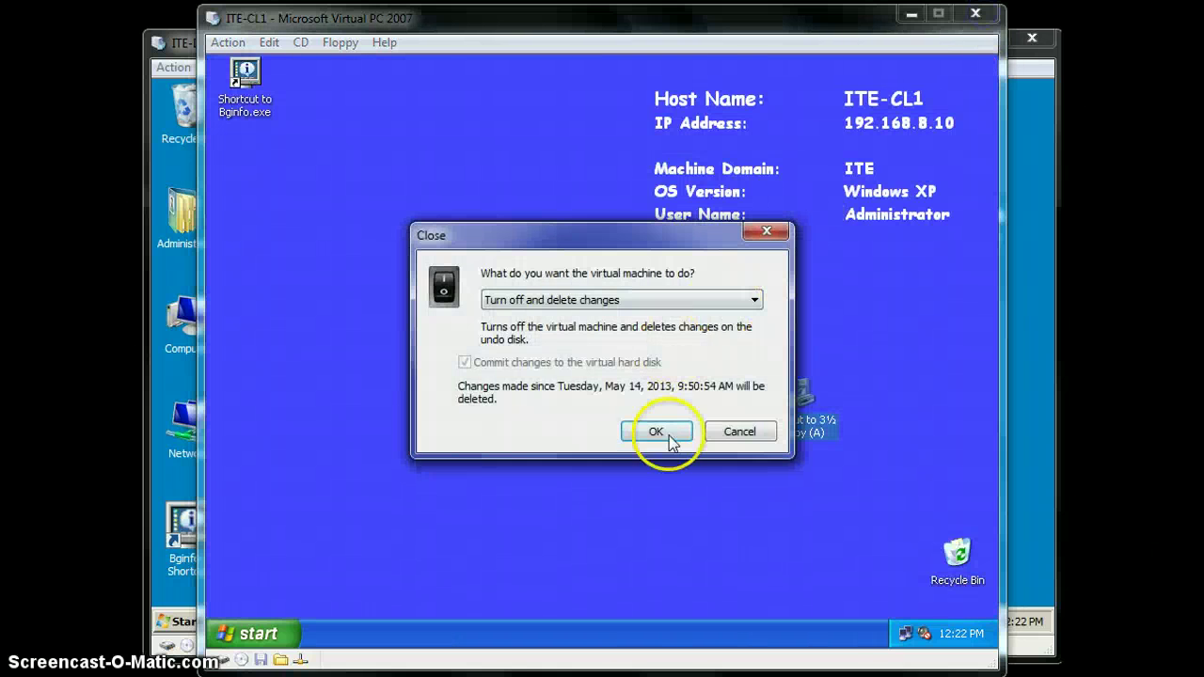